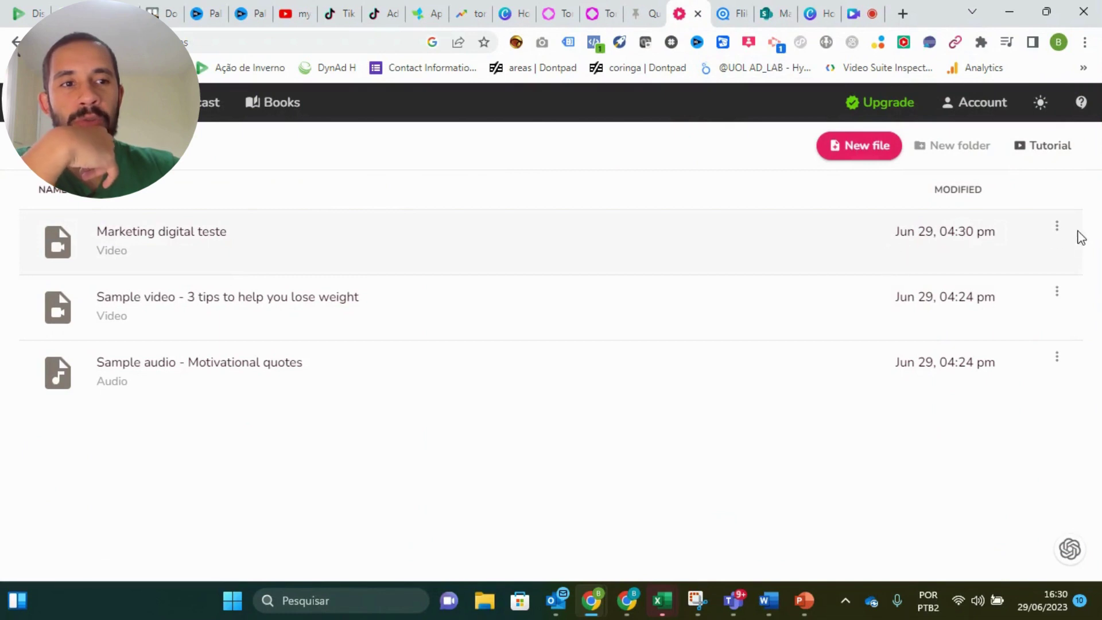
- Permanently delete the "Marketing digital teste" video file and dismiss the notification
{"action": "left_click", "coordinate": [1057, 227]}
{"action": "left_click", "coordinate": [1005, 353]}
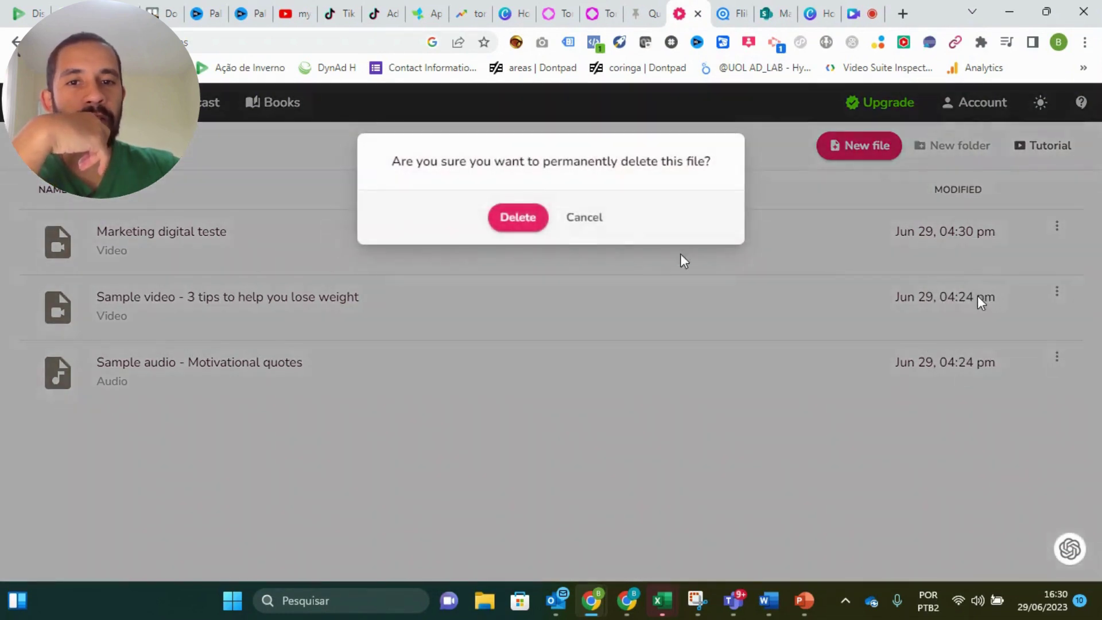
{"action": "left_click", "coordinate": [516, 217]}
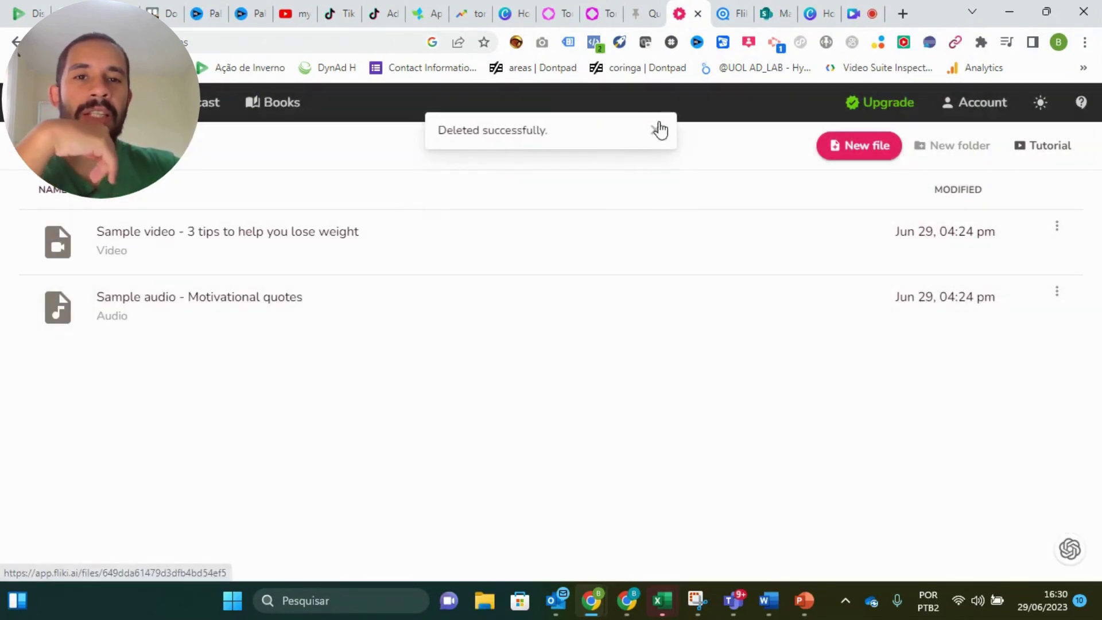
{"action": "left_click", "coordinate": [650, 131]}
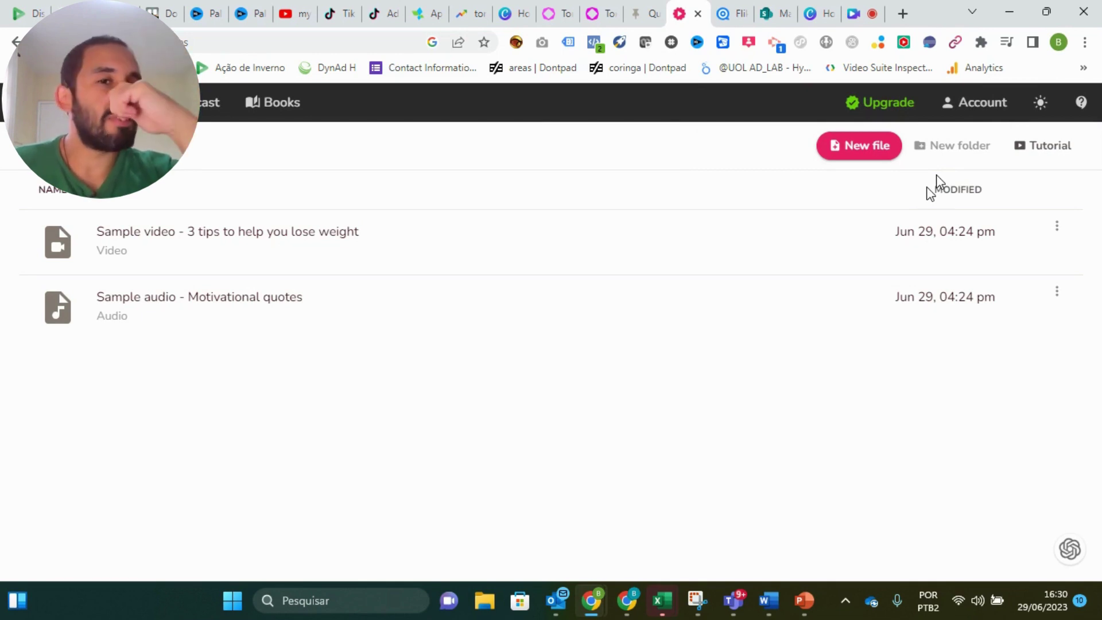
- Review the account's usage, Rewards and Profile pages, including the YouTube channel IDs field
{"action": "left_click", "coordinate": [994, 102]}
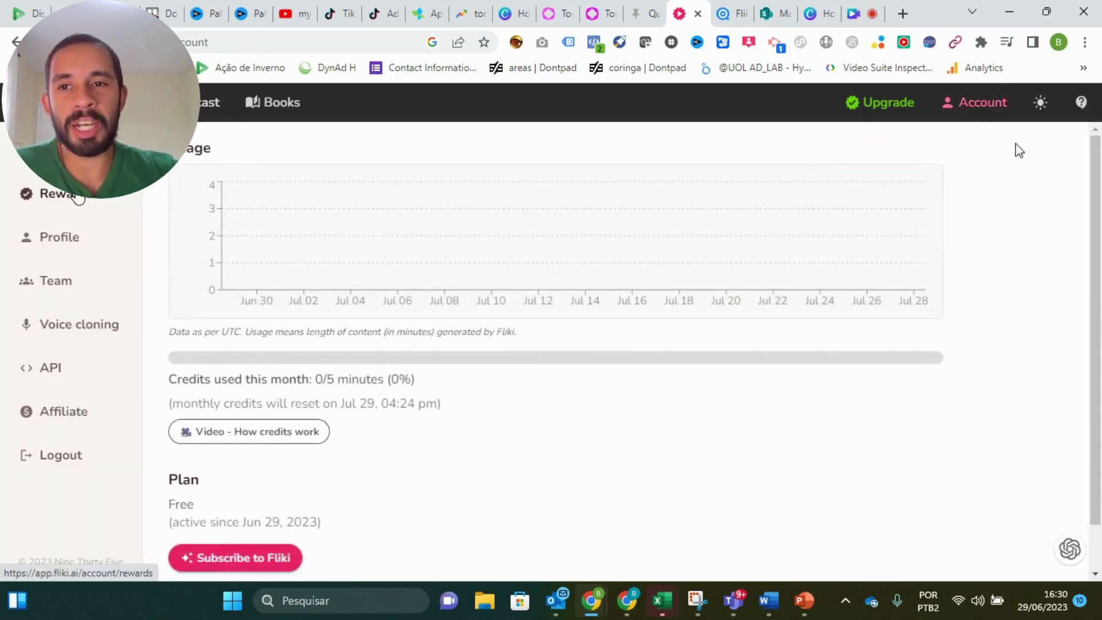
{"action": "left_click", "coordinate": [78, 197]}
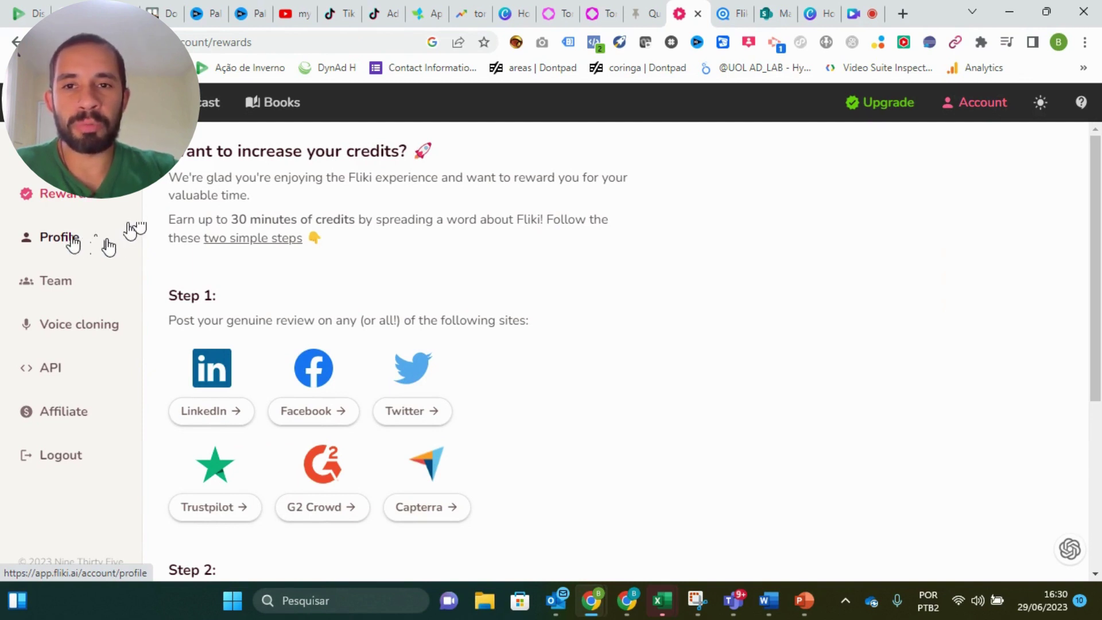
{"action": "left_click", "coordinate": [75, 243]}
{"action": "left_click", "coordinate": [56, 280]}
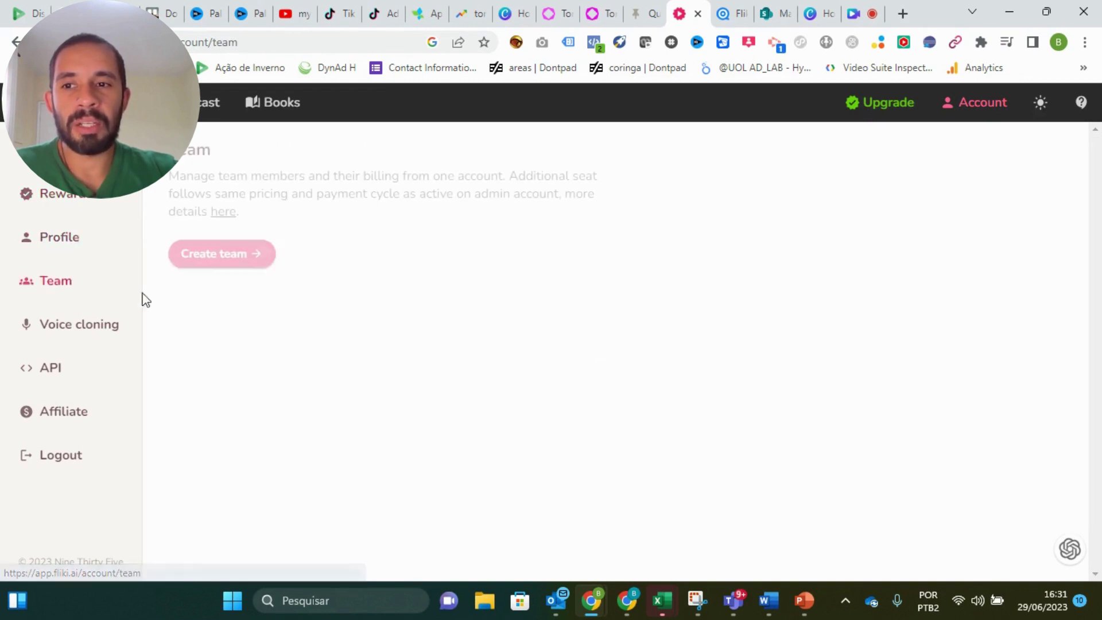
{"action": "left_click", "coordinate": [72, 241]}
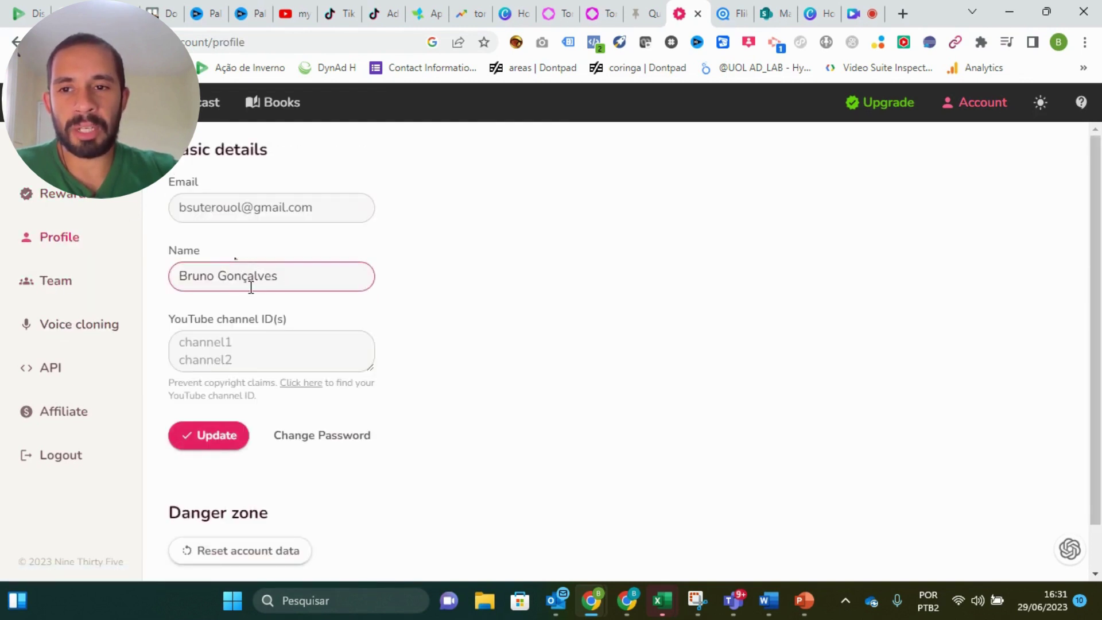
{"action": "scroll", "coordinate": [292, 290], "scroll_direction": "down", "scroll_amount": 1}
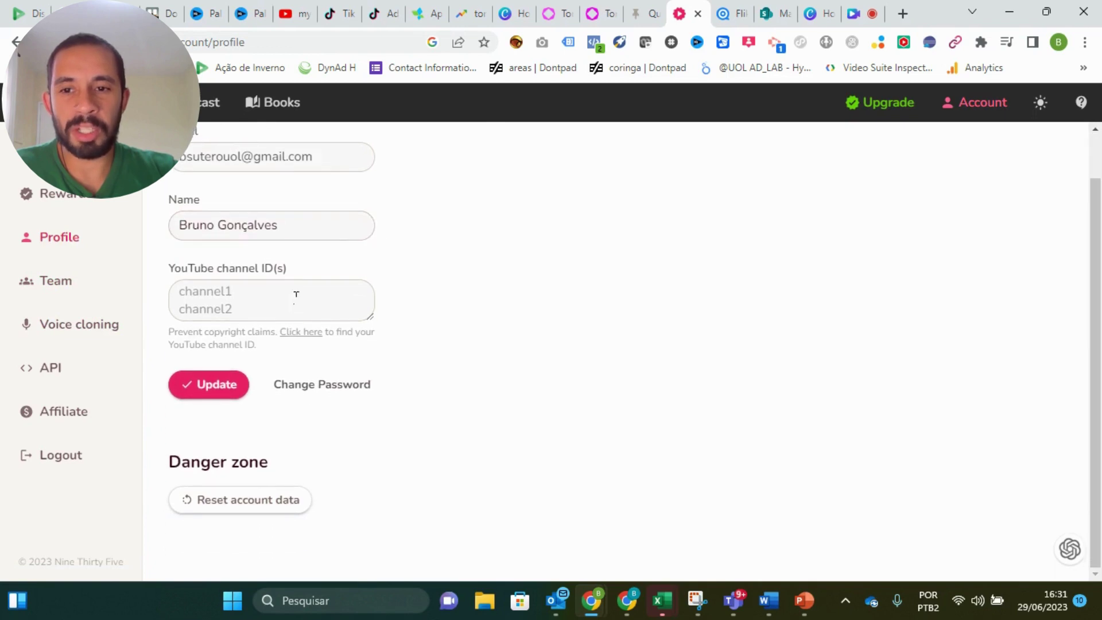
{"action": "left_click", "coordinate": [207, 300]}
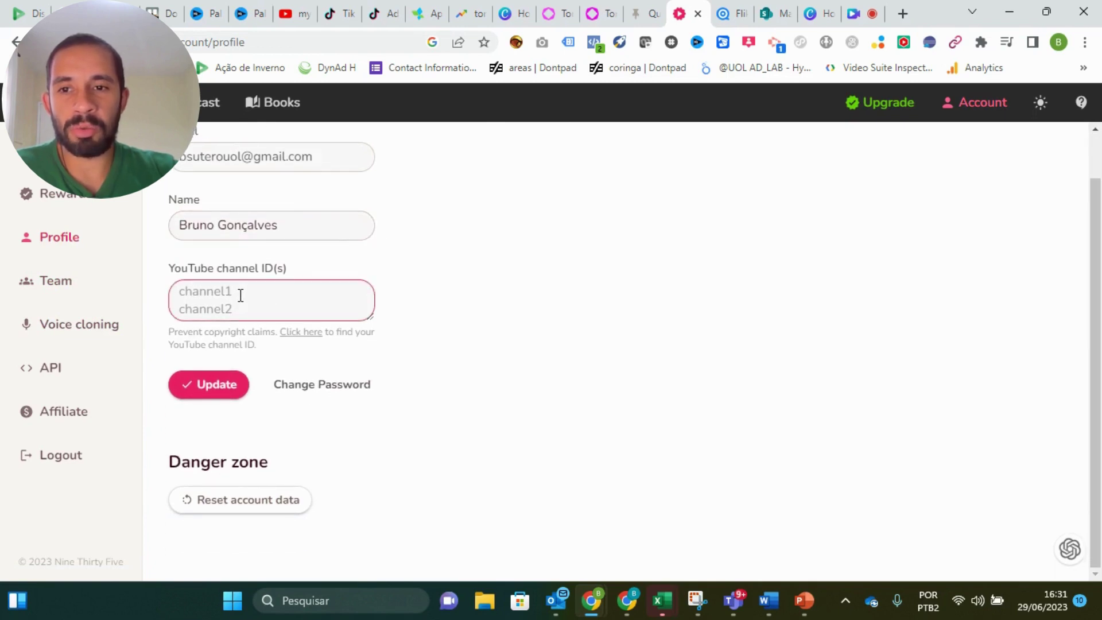
- Look through the account's Team, Voice cloning, API and Affiliate pages
{"action": "left_click", "coordinate": [77, 294]}
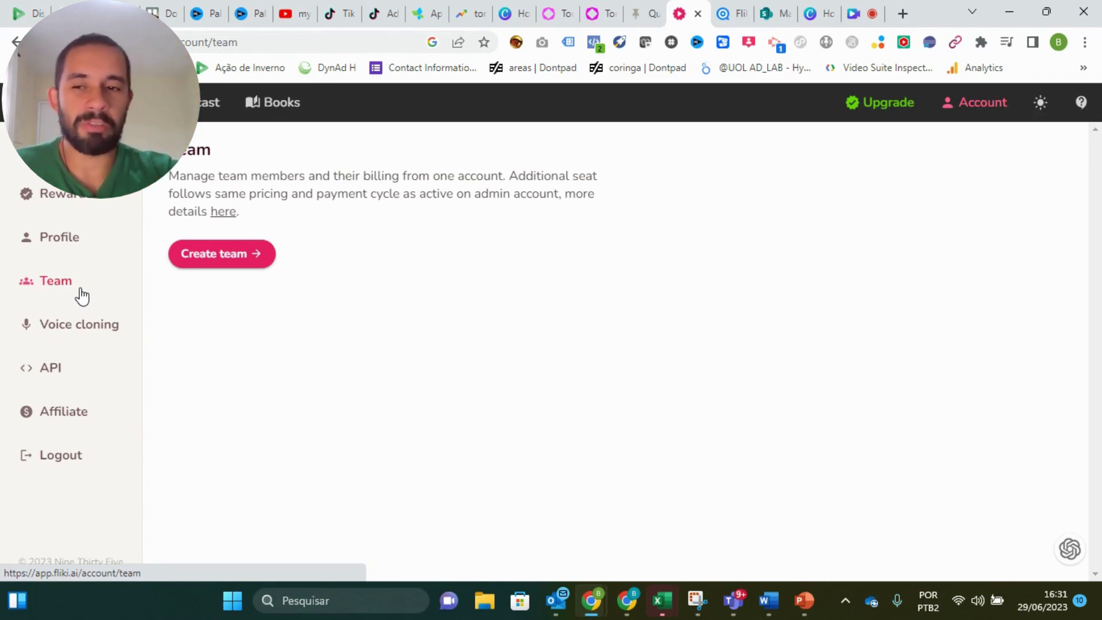
{"action": "left_click", "coordinate": [81, 326]}
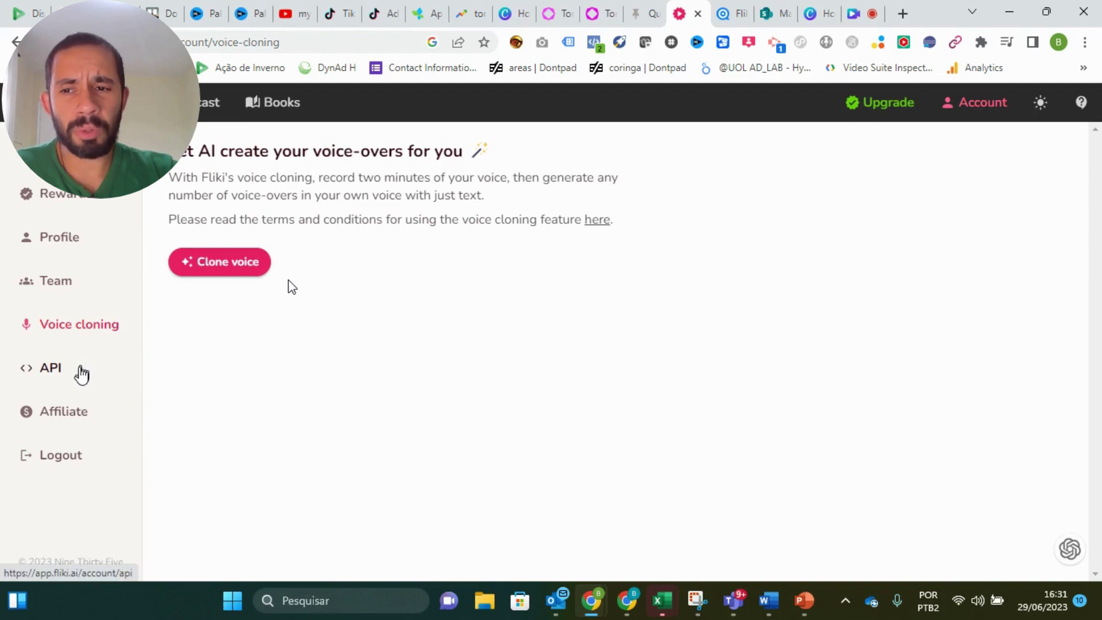
{"action": "left_click", "coordinate": [81, 369]}
{"action": "left_click", "coordinate": [83, 408]}
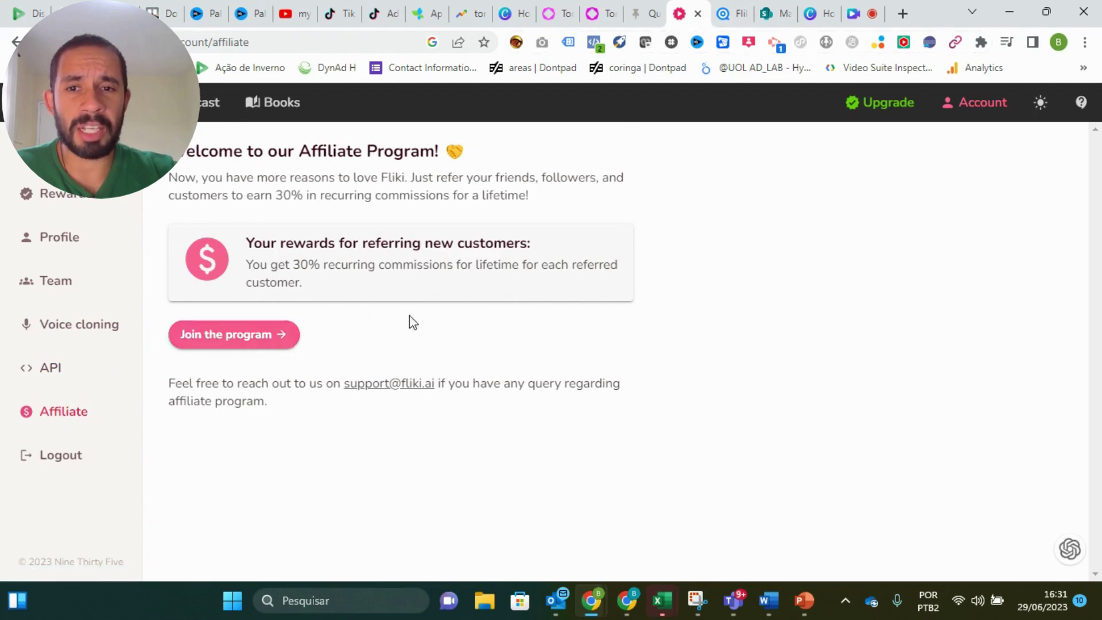
- Examine the affiliate program's sign-up form, then return to Fliki's Affiliate page
{"action": "left_click", "coordinate": [729, 17]}
{"action": "scroll", "coordinate": [645, 285], "scroll_direction": "down", "scroll_amount": 9}
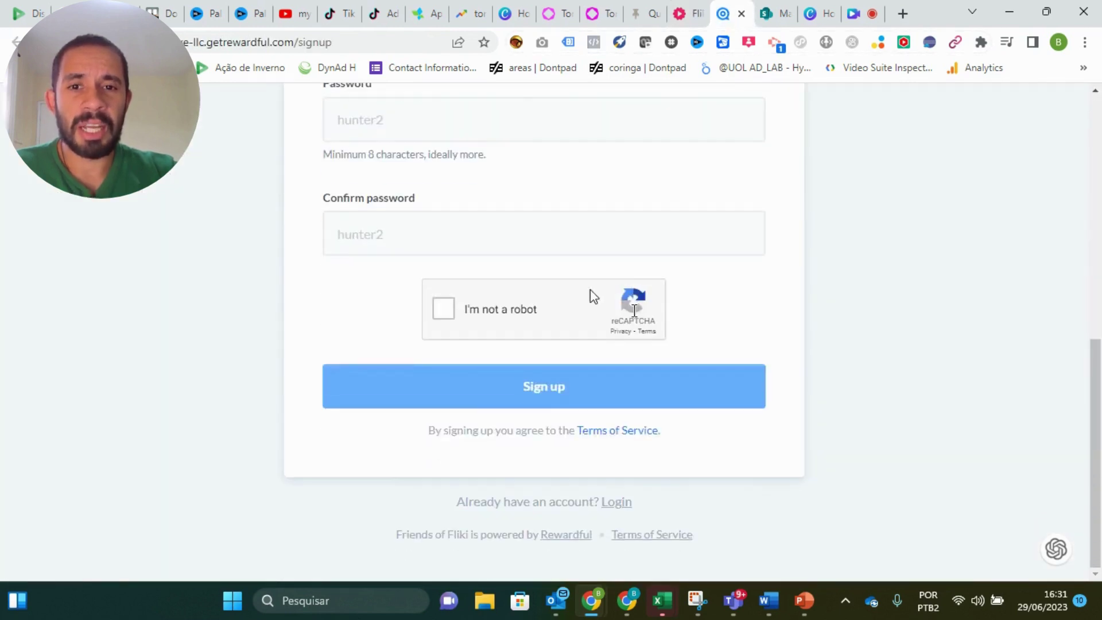
{"action": "scroll", "coordinate": [590, 295], "scroll_direction": "up", "scroll_amount": 5}
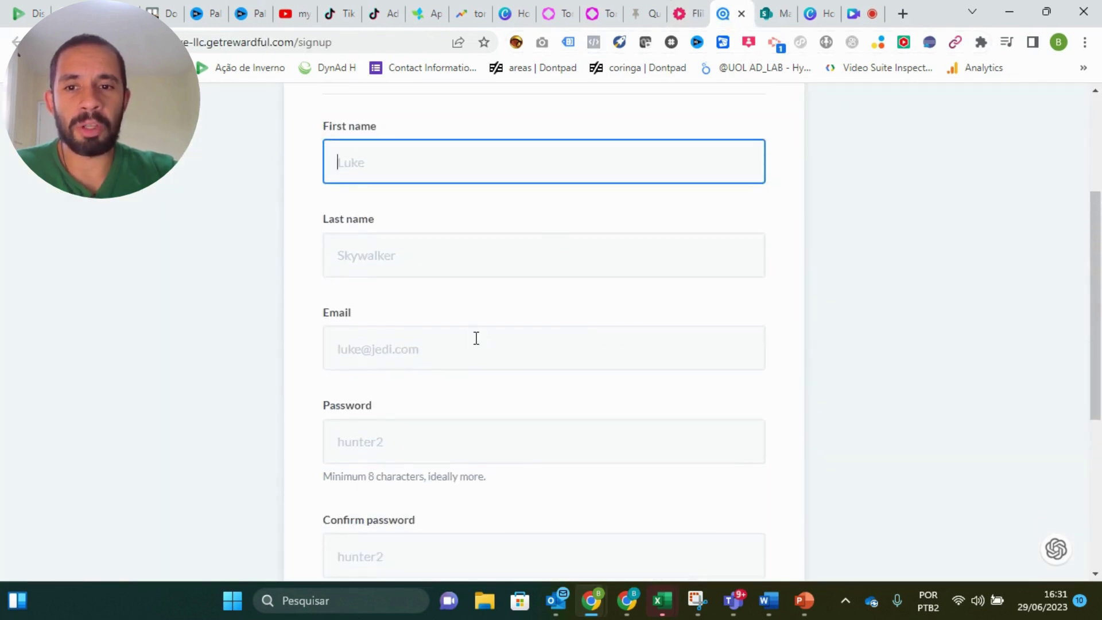
{"action": "scroll", "coordinate": [474, 337], "scroll_direction": "down", "scroll_amount": 3}
{"action": "scroll", "coordinate": [473, 344], "scroll_direction": "down", "scroll_amount": 2}
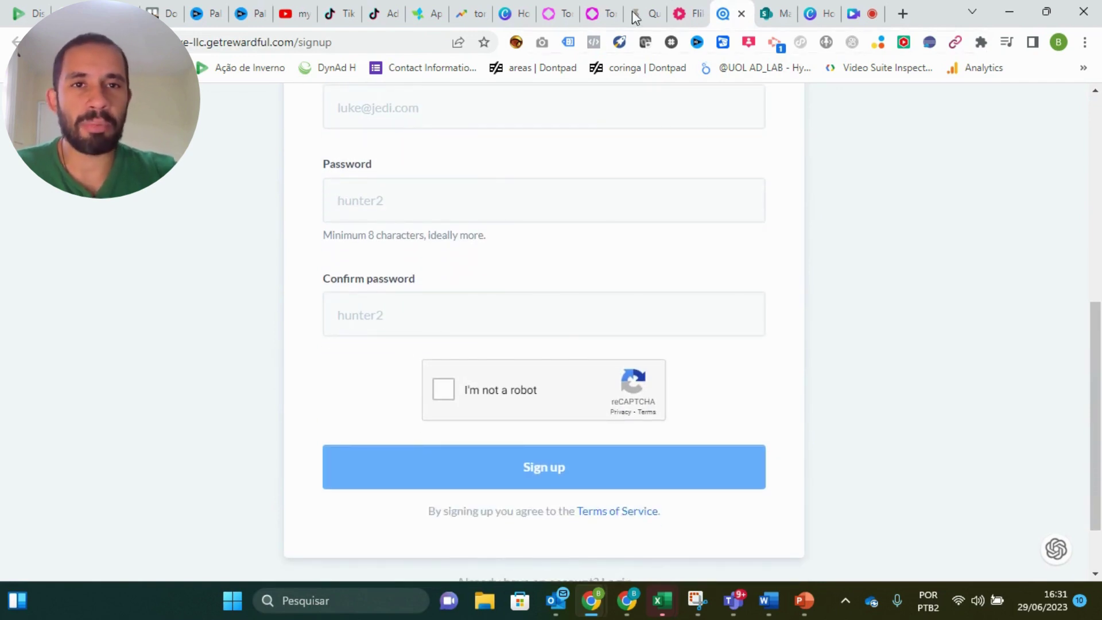
{"action": "left_click", "coordinate": [686, 14]}
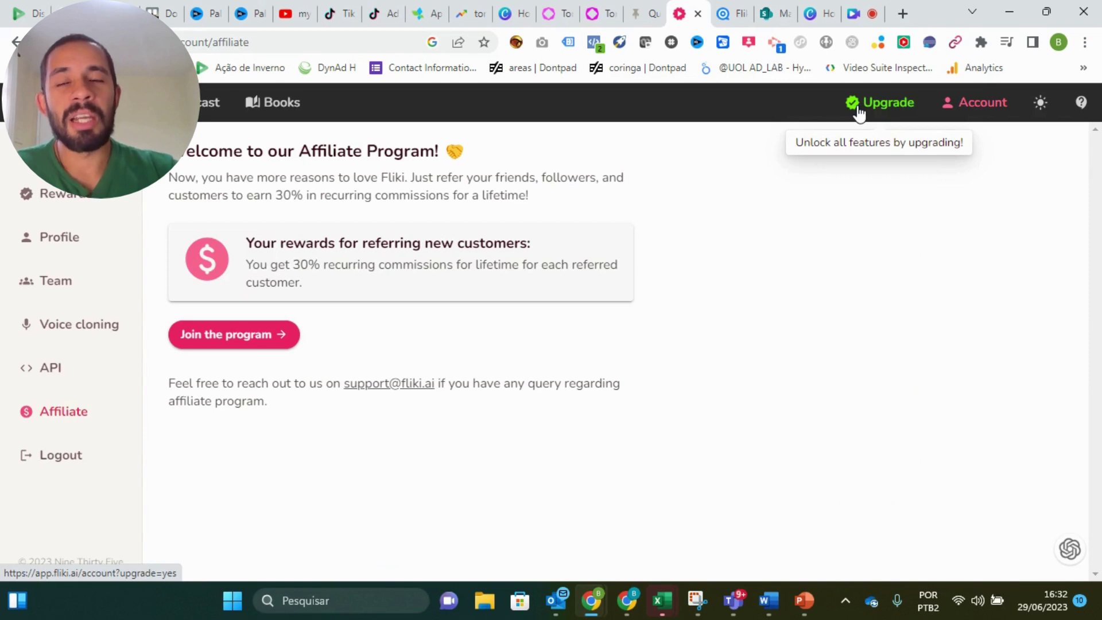
- Create a new video file named "Vamos testar" with Portuguese as its language
{"action": "left_click", "coordinate": [126, 102]}
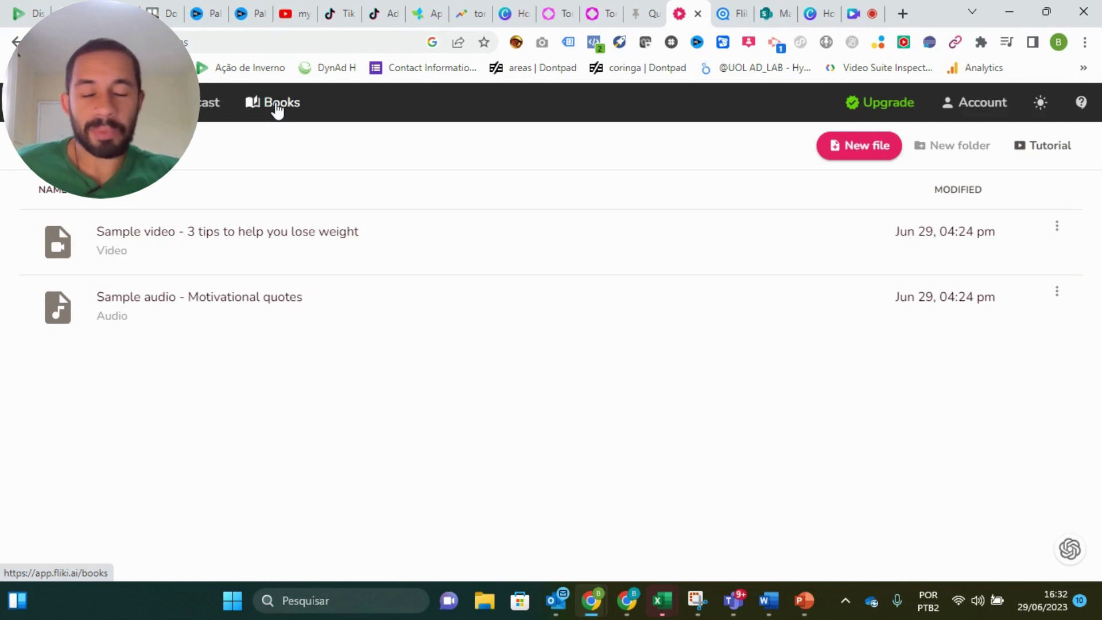
{"action": "left_click", "coordinate": [842, 149]}
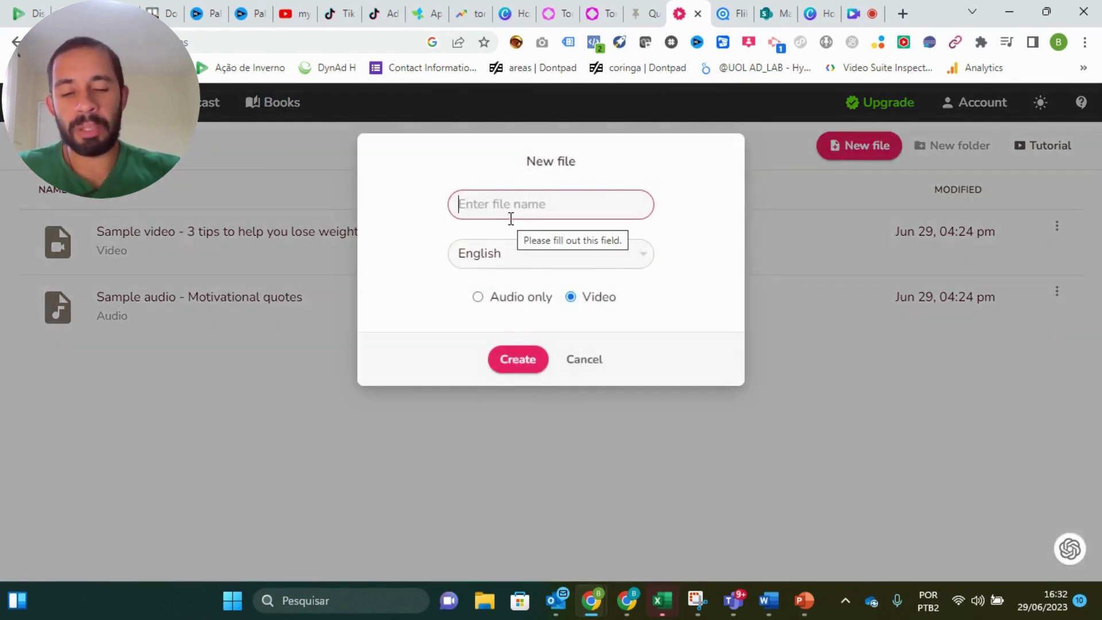
{"action": "type", "text": "Vamos te"}
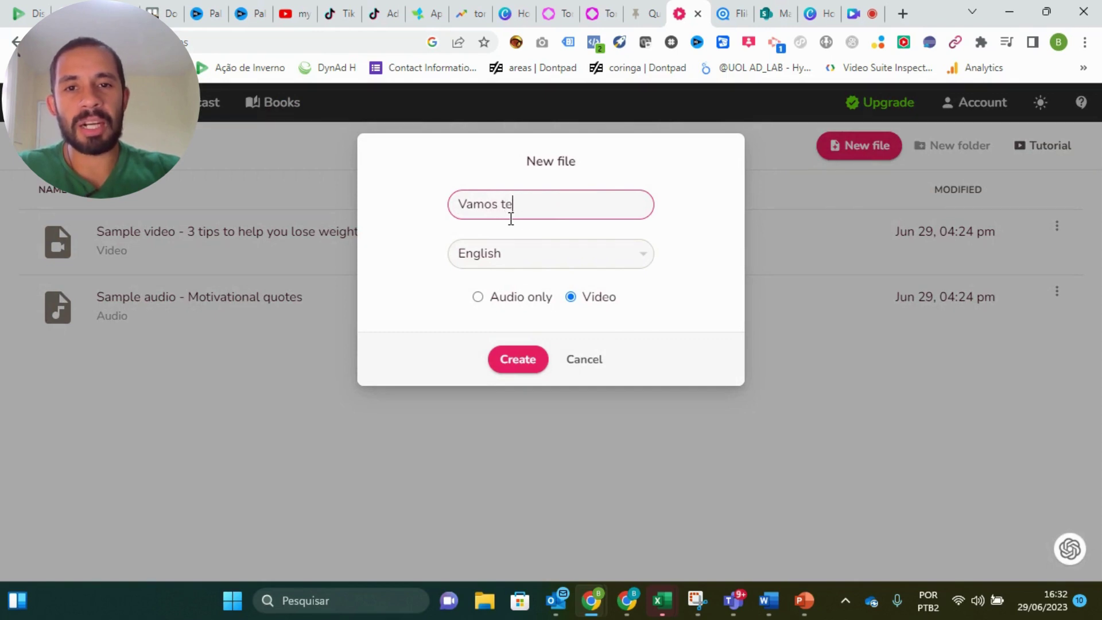
{"action": "type", "text": "star"}
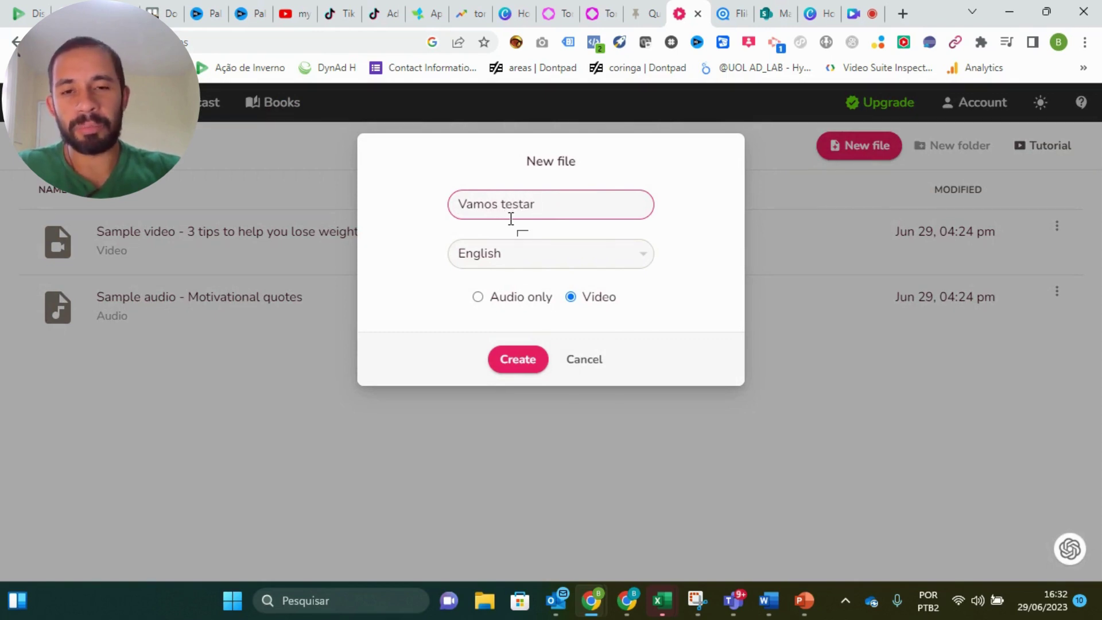
{"action": "left_click", "coordinate": [594, 246]}
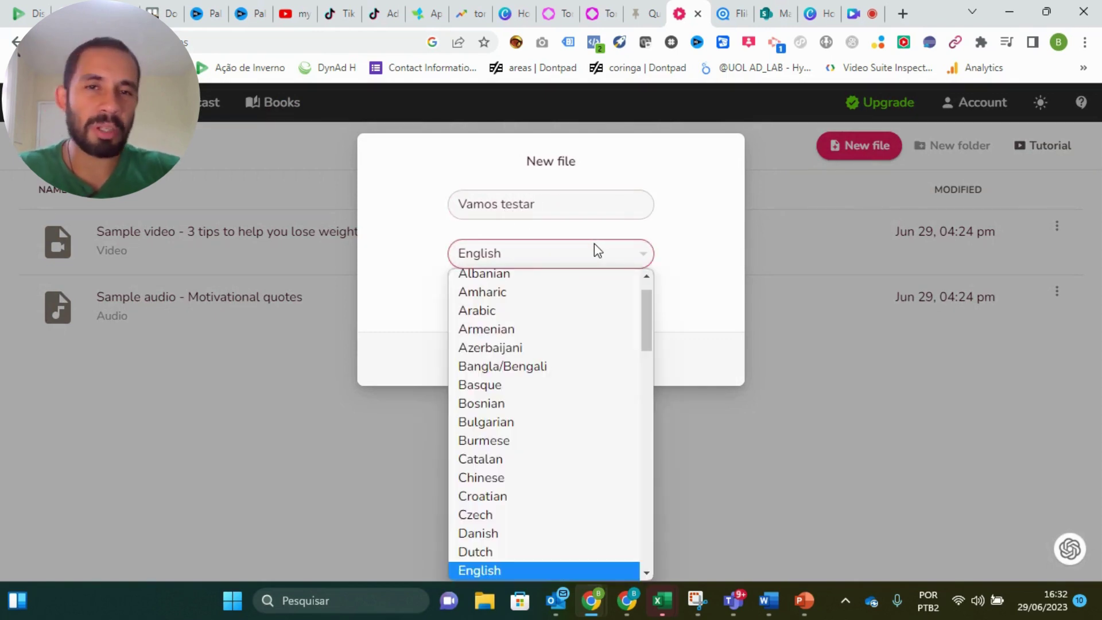
{"action": "scroll", "coordinate": [576, 355], "scroll_direction": "down", "scroll_amount": 20}
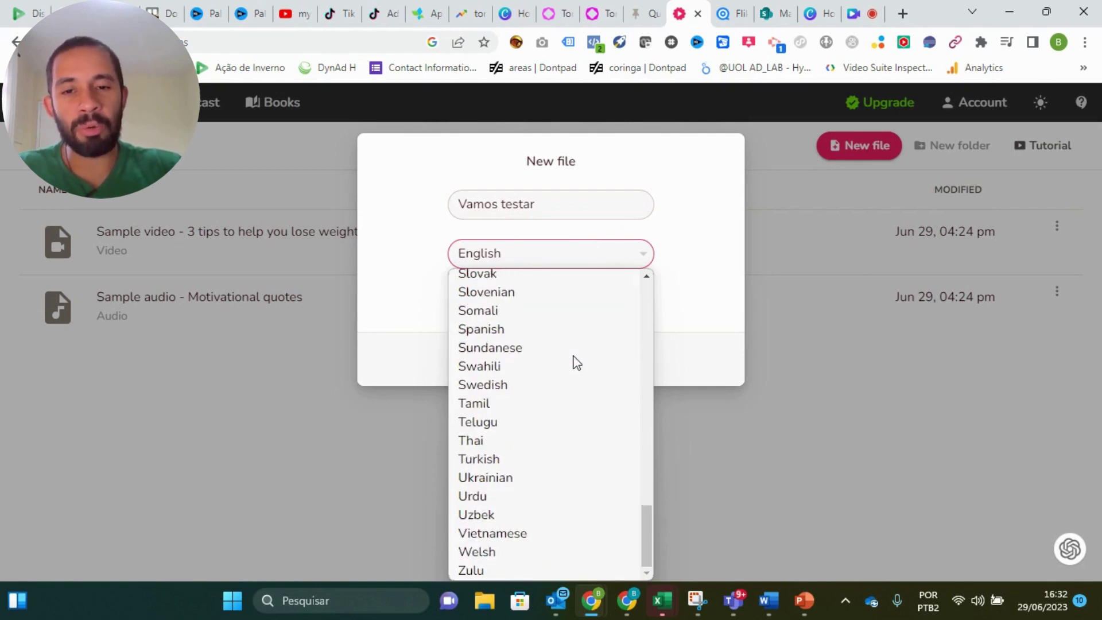
{"action": "scroll", "coordinate": [526, 433], "scroll_direction": "up", "scroll_amount": 3}
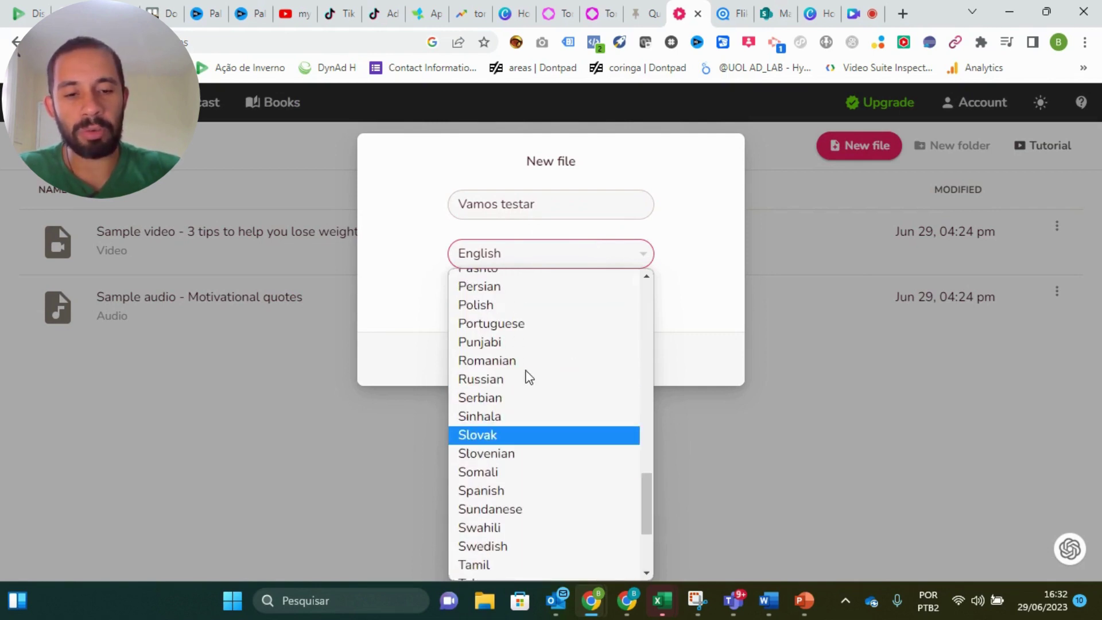
{"action": "type", "text": "po"}
{"action": "left_click", "coordinate": [526, 347]}
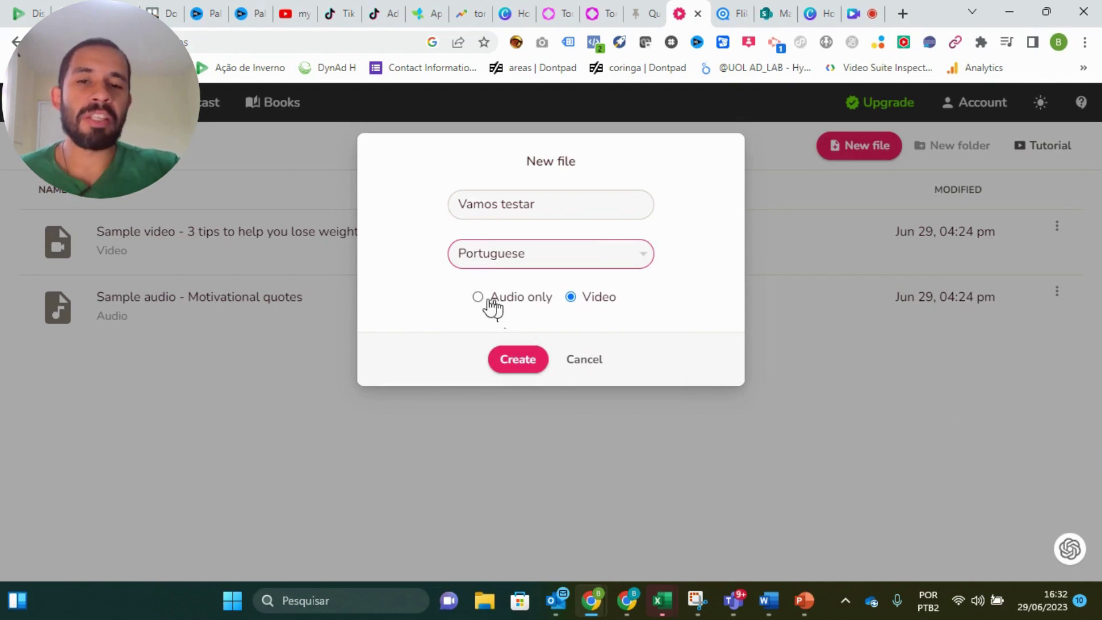
{"action": "left_click", "coordinate": [537, 360]}
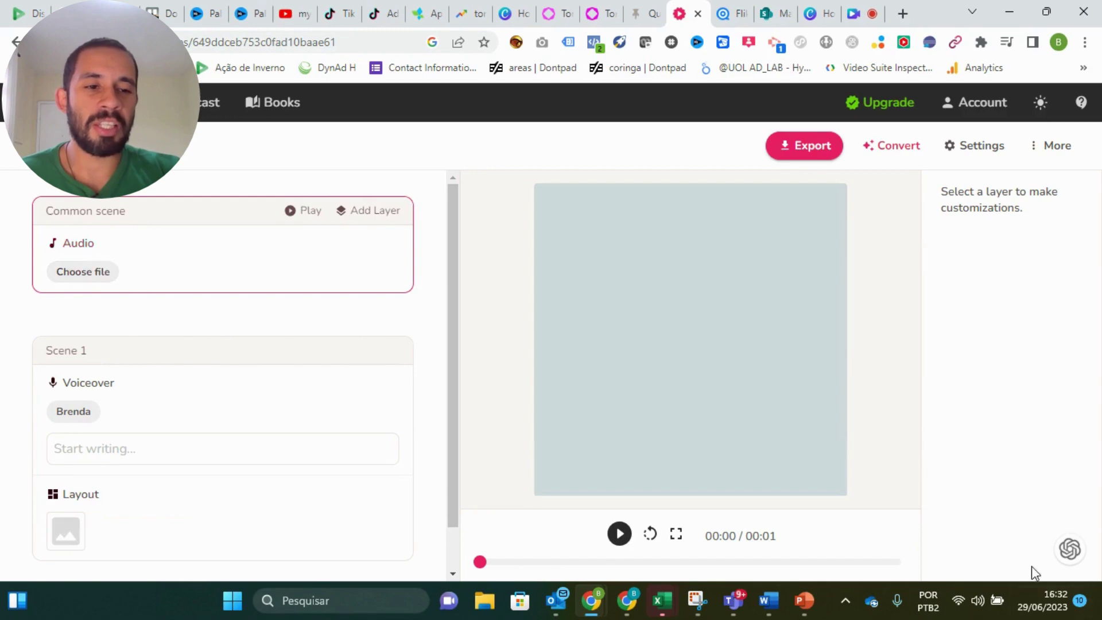
- Set the common scene's audio to the stock track "Buried"
{"action": "left_click", "coordinate": [112, 273]}
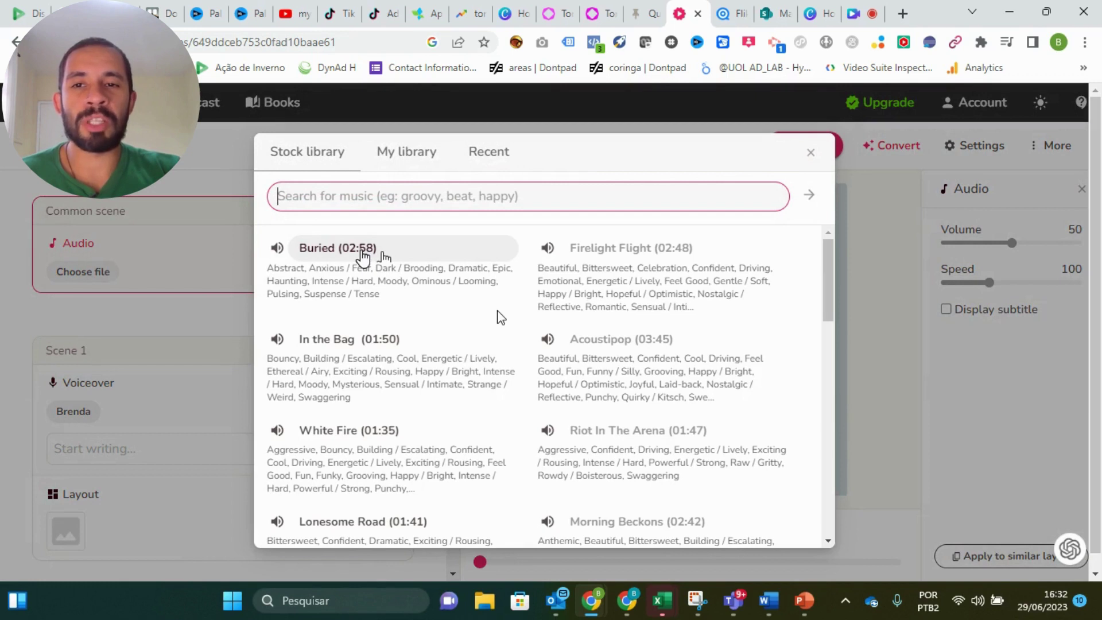
{"action": "left_click", "coordinate": [657, 252]}
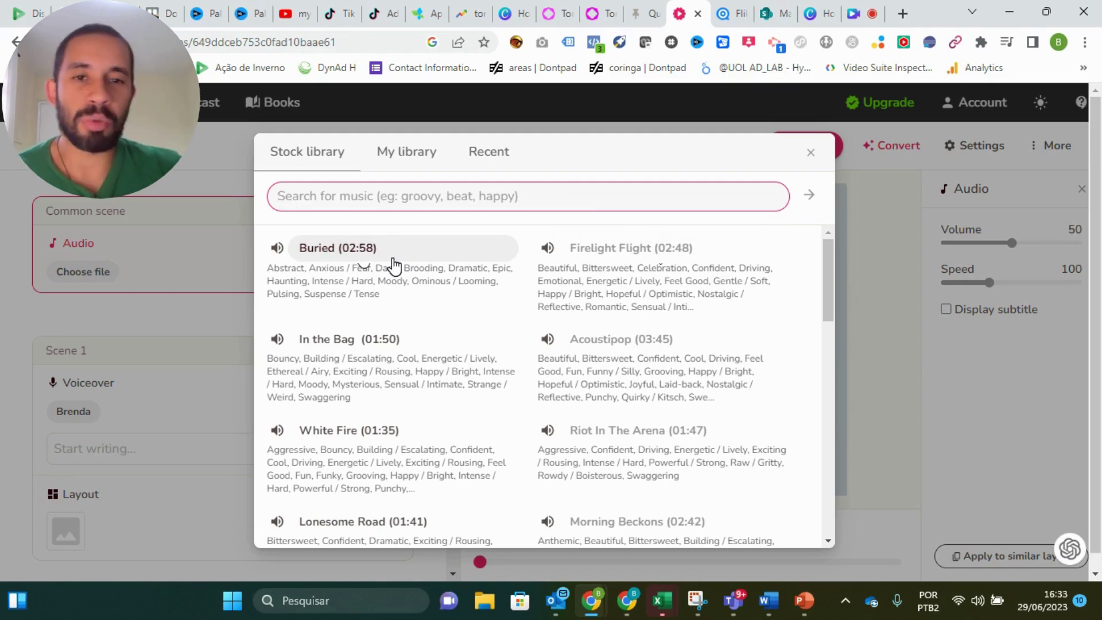
{"action": "left_click", "coordinate": [620, 253]}
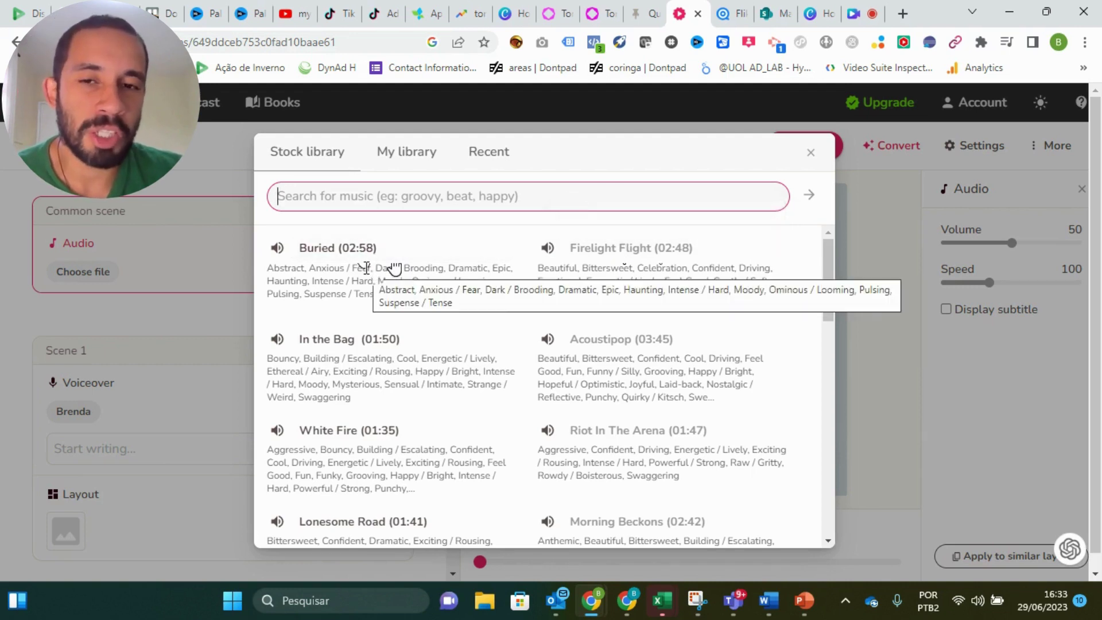
{"action": "left_click", "coordinate": [364, 250]}
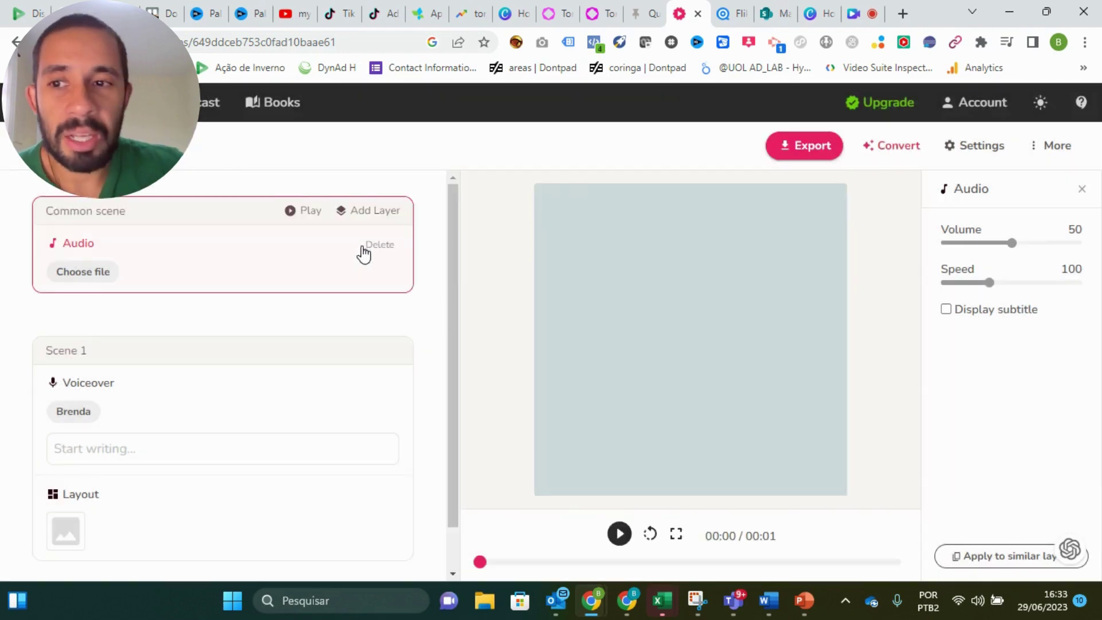
- Look through the music libraries for the common scene's audio without changing the track
{"action": "left_click", "coordinate": [91, 273]}
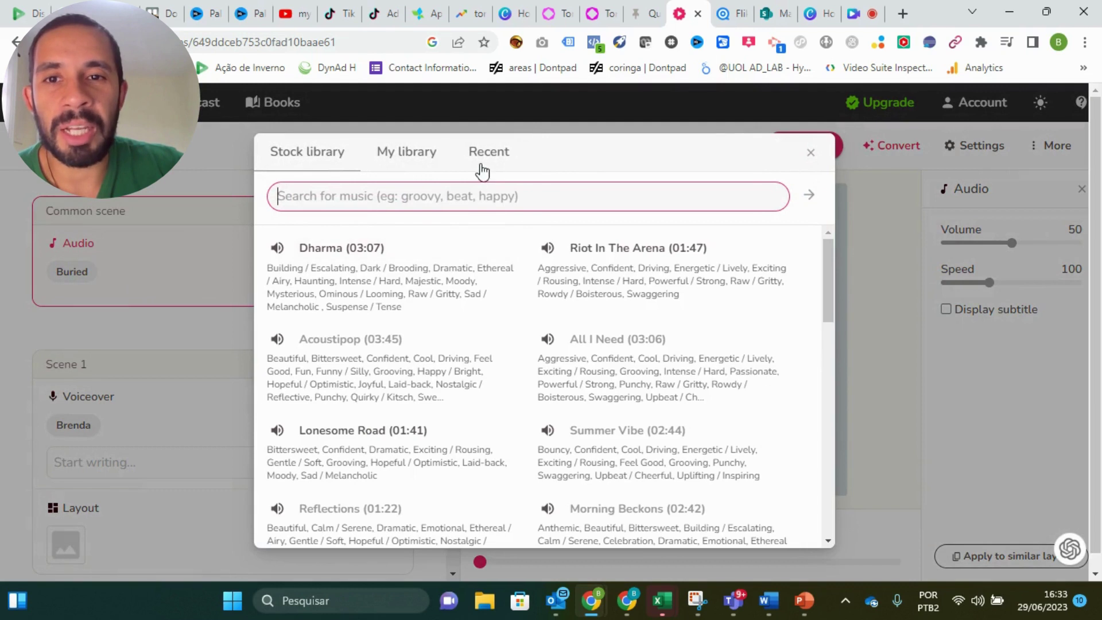
{"action": "left_click", "coordinate": [384, 166]}
{"action": "left_click", "coordinate": [322, 166]}
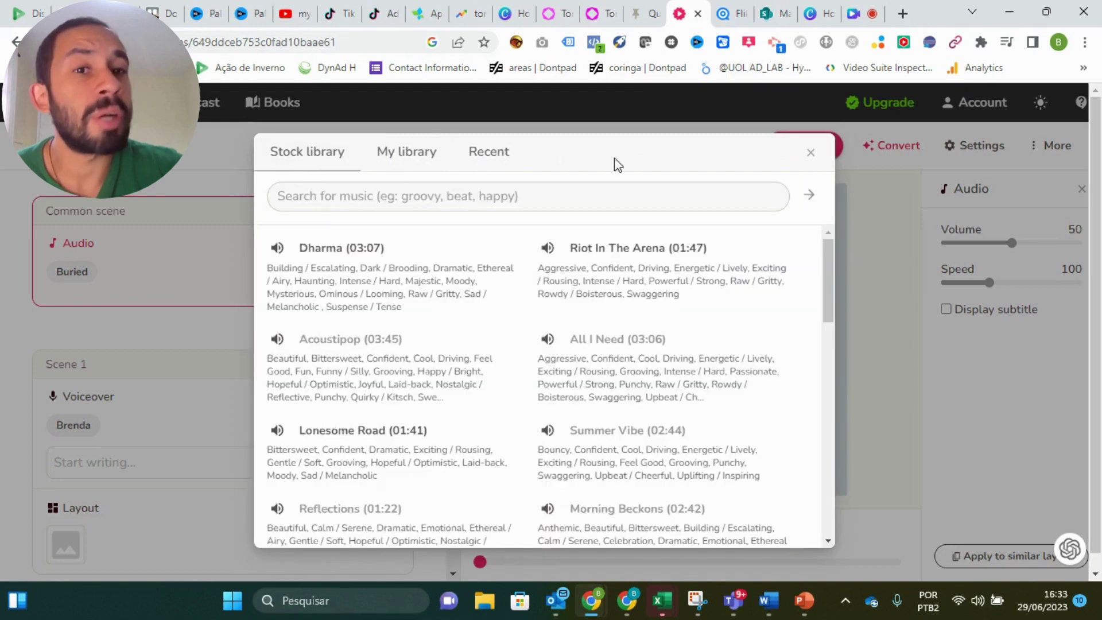
{"action": "left_click", "coordinate": [811, 152]}
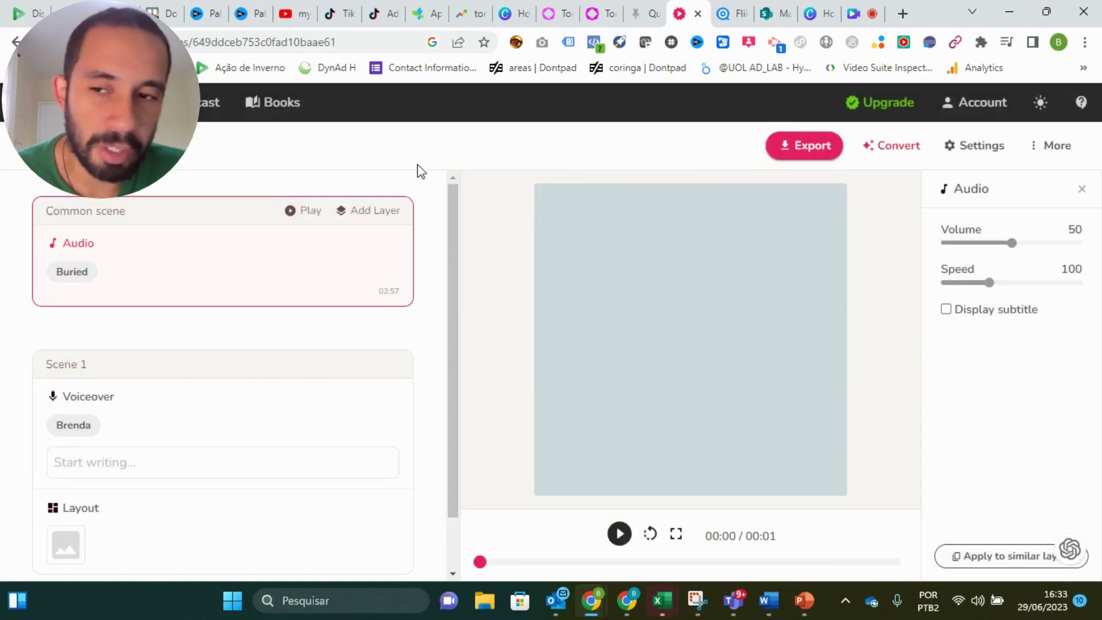
- Set Scene 1's voiceover to the Brazilian Portuguese voice Camila
{"action": "scroll", "coordinate": [137, 411], "scroll_direction": "down", "scroll_amount": 1}
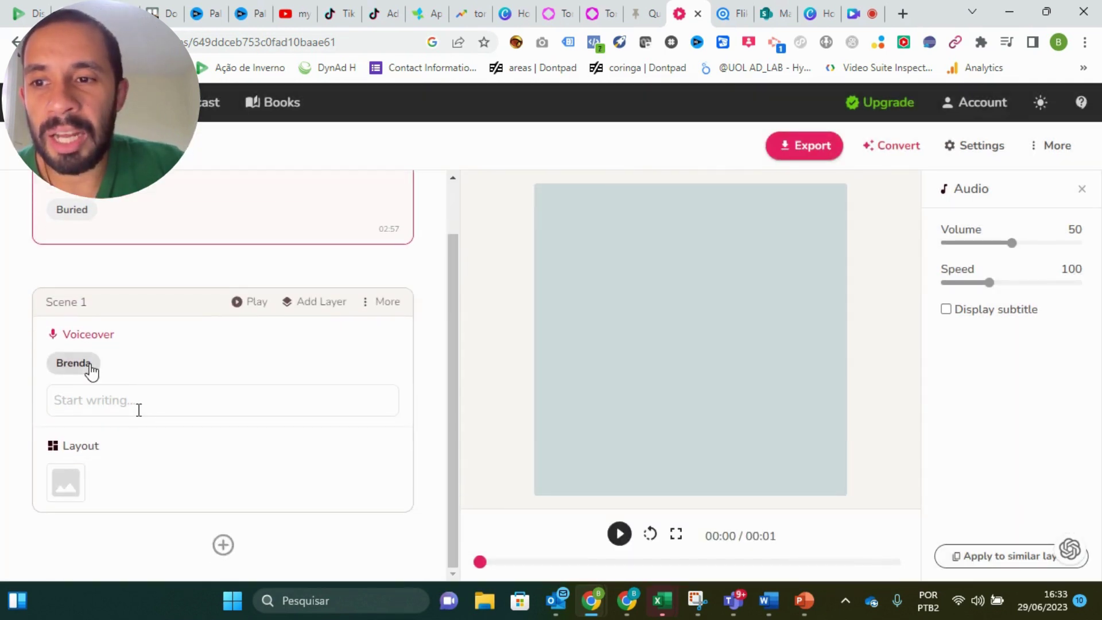
{"action": "left_click", "coordinate": [90, 363]}
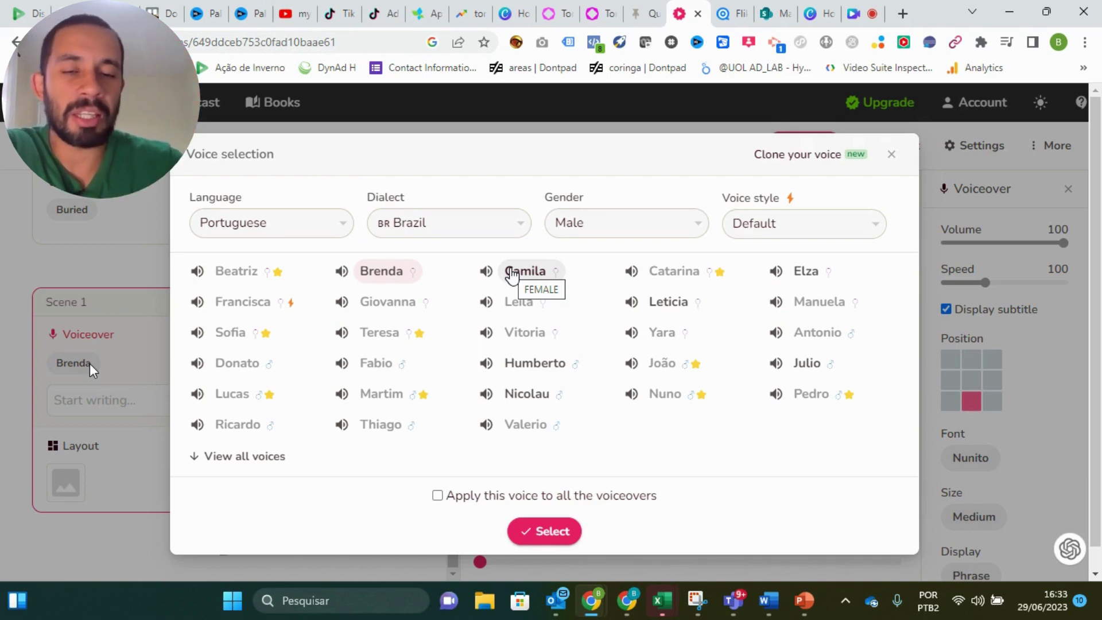
{"action": "left_click", "coordinate": [717, 271]}
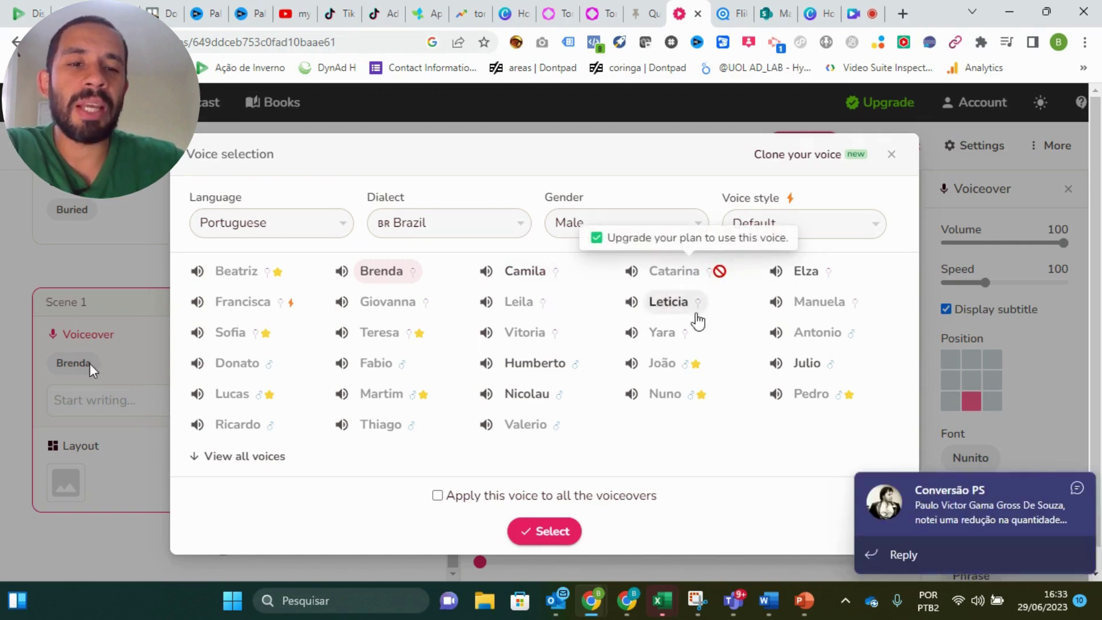
{"action": "left_click", "coordinate": [1078, 485]}
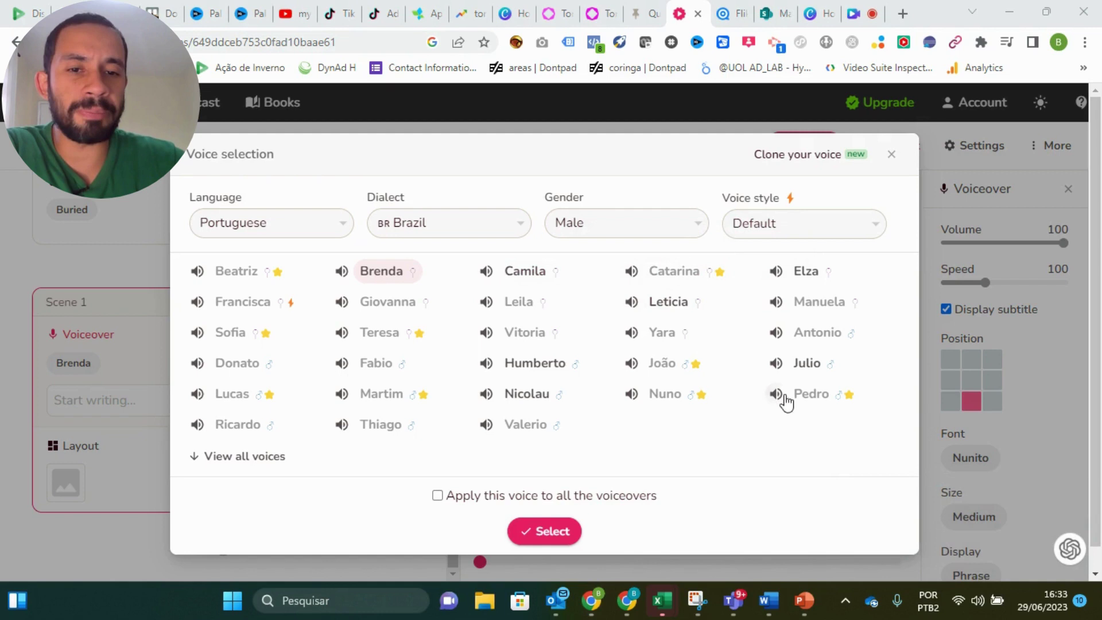
{"action": "left_click", "coordinate": [692, 363]}
{"action": "left_click", "coordinate": [699, 388]}
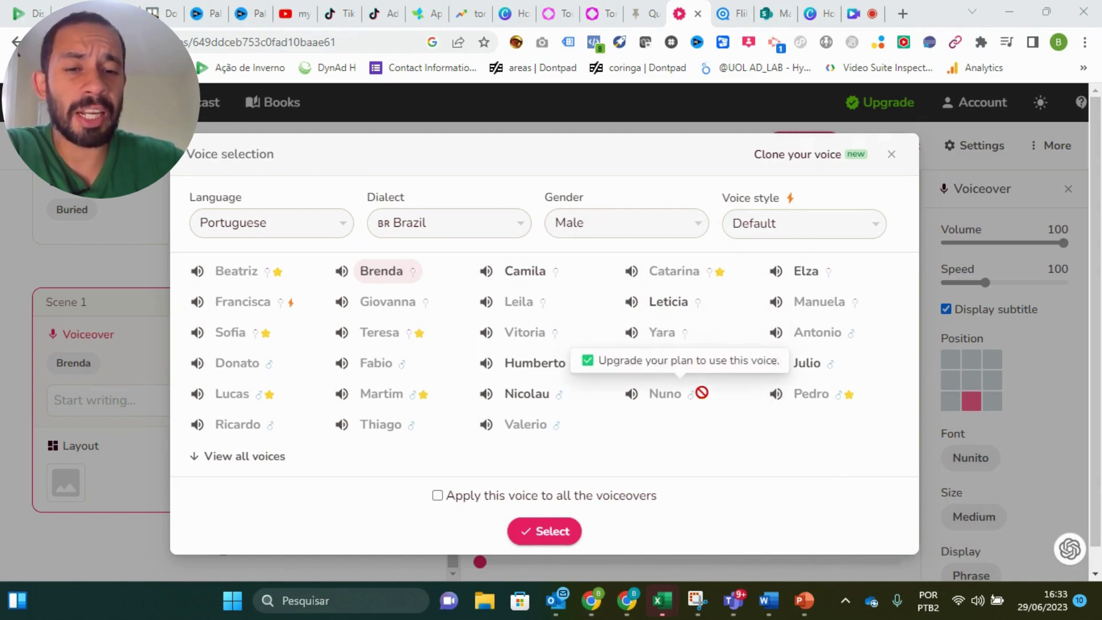
{"action": "left_click", "coordinate": [848, 389]}
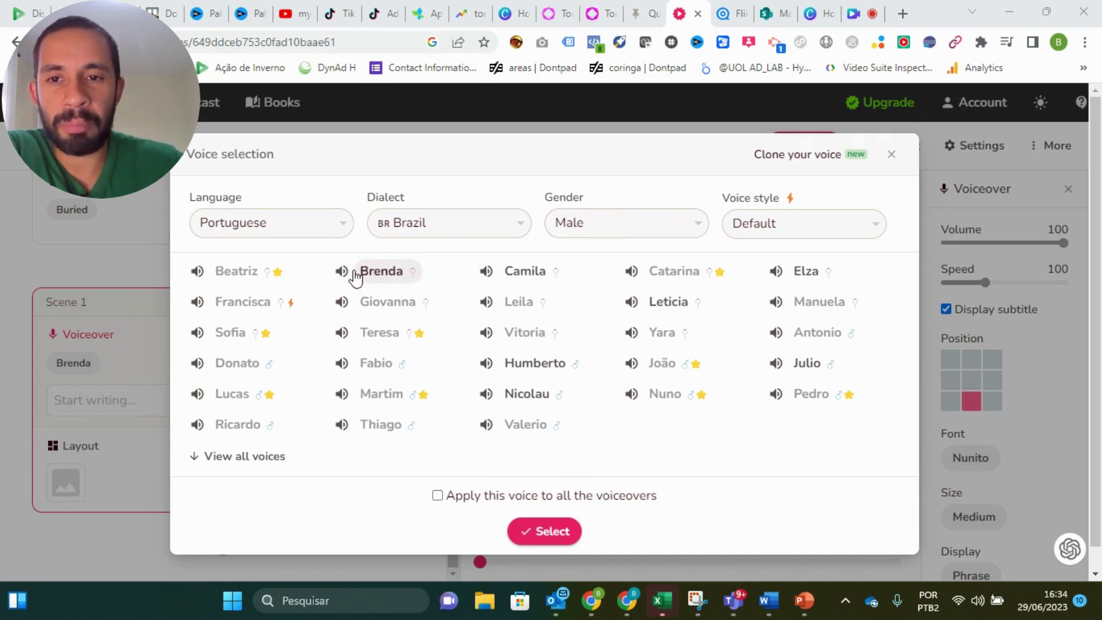
{"action": "left_click", "coordinate": [519, 273]}
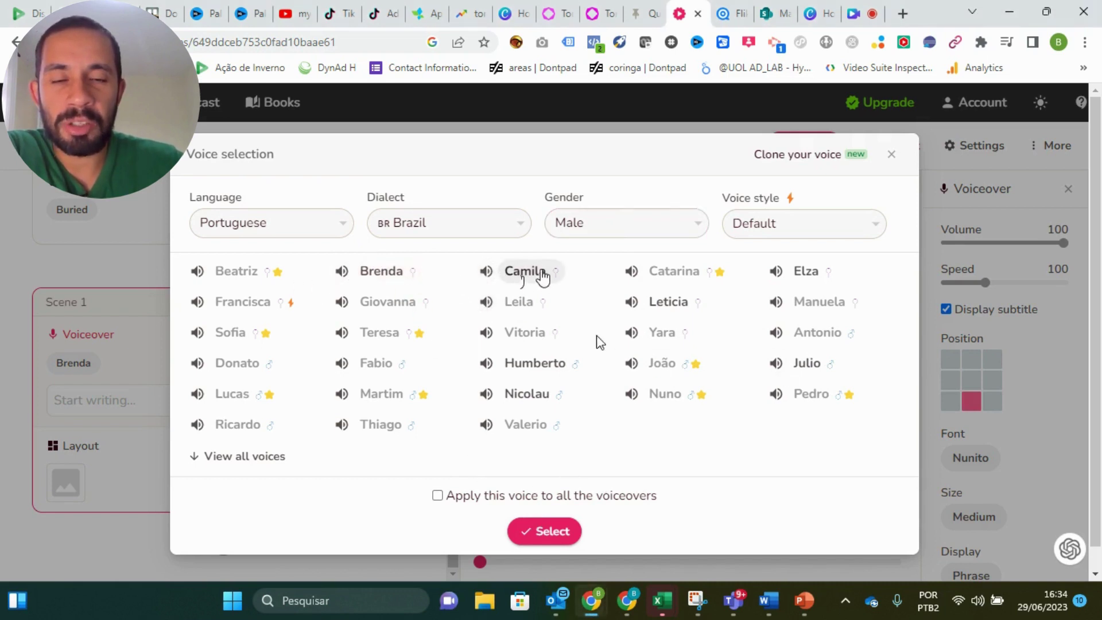
{"action": "left_click", "coordinate": [569, 530]}
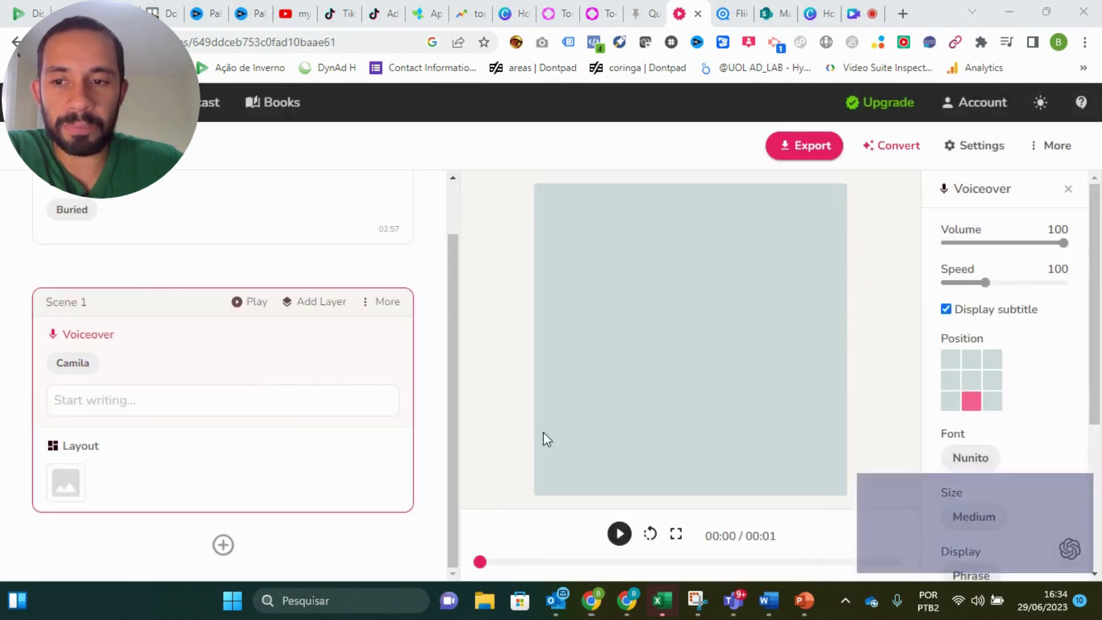
- Look through the stock media types, AI Art, personal library and recent media available for Scene 1's layout
{"action": "left_click", "coordinate": [66, 482]}
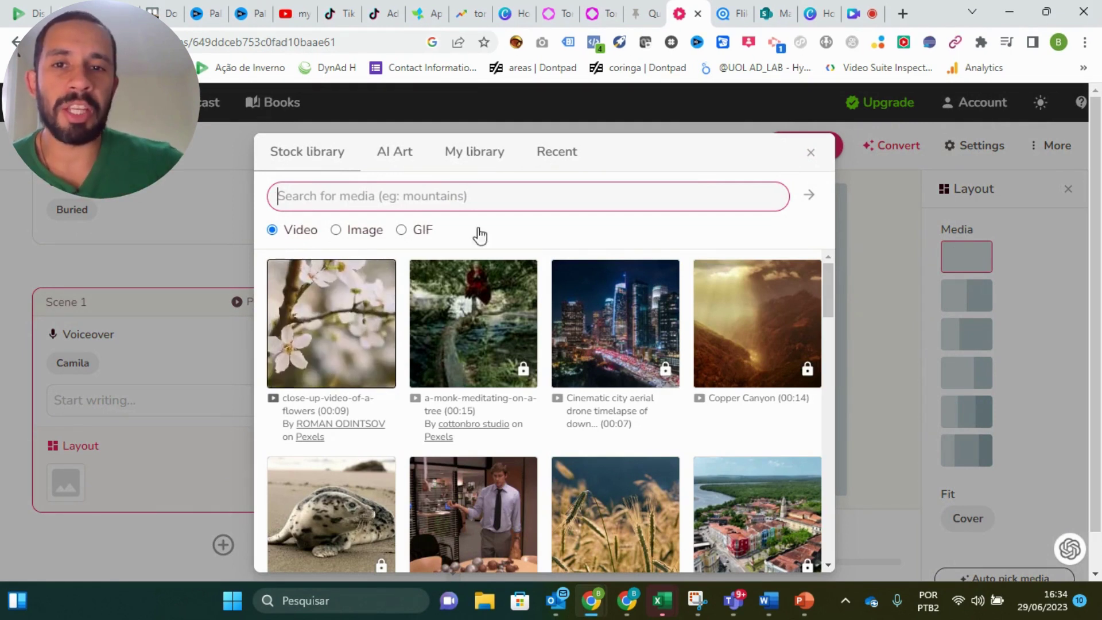
{"action": "left_click", "coordinate": [363, 245]}
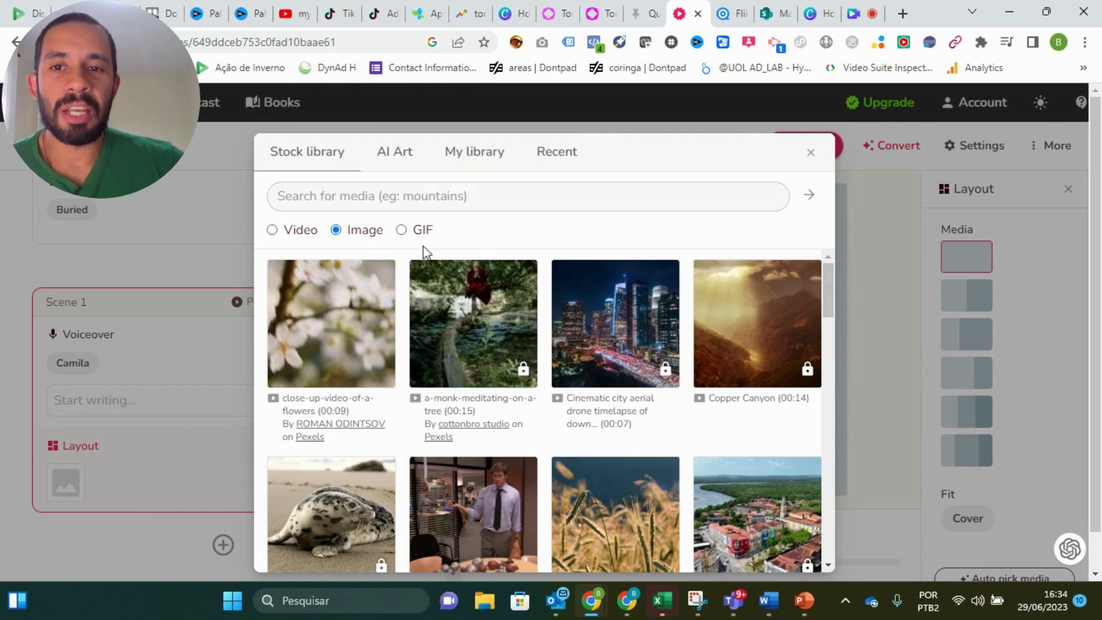
{"action": "left_click", "coordinate": [406, 233]}
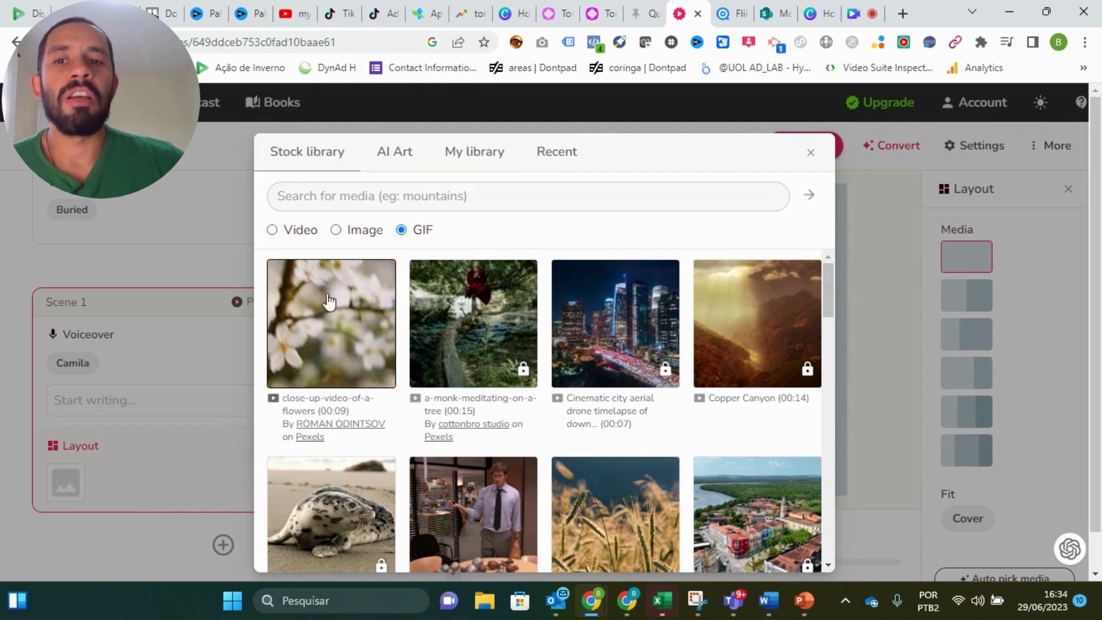
{"action": "left_click", "coordinate": [278, 241]}
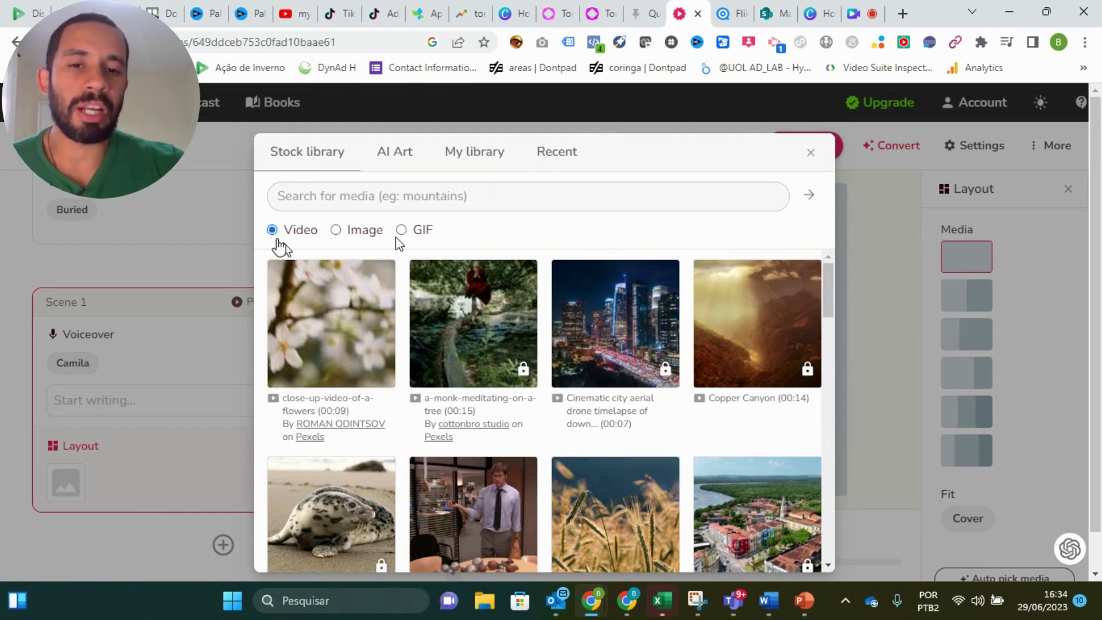
{"action": "left_click", "coordinate": [405, 163]}
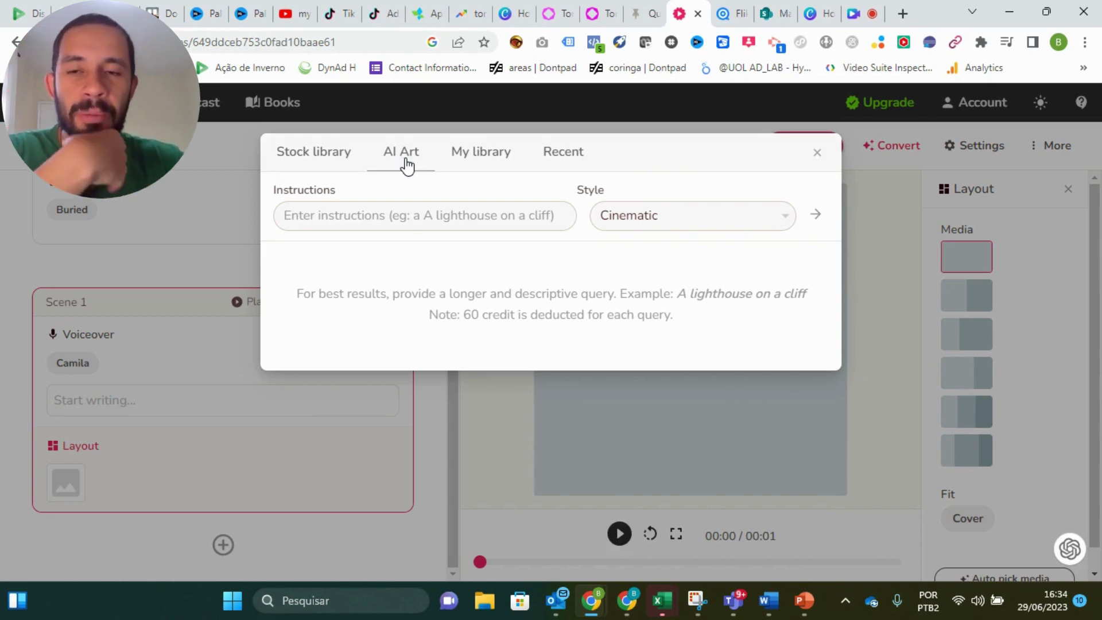
{"action": "left_click", "coordinate": [504, 154]}
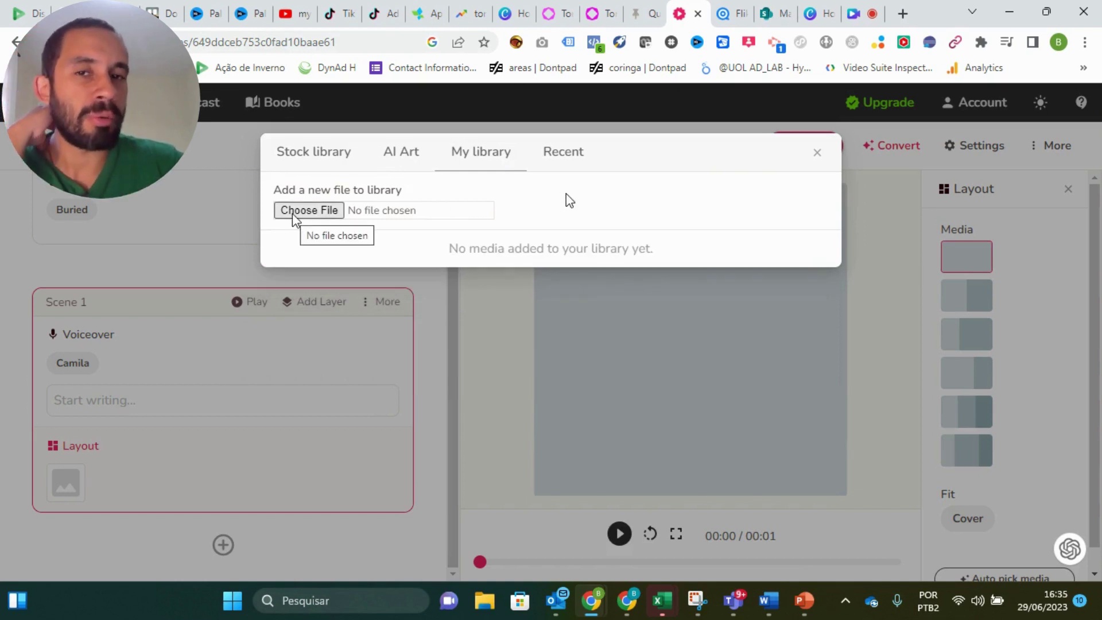
{"action": "left_click", "coordinate": [557, 158]}
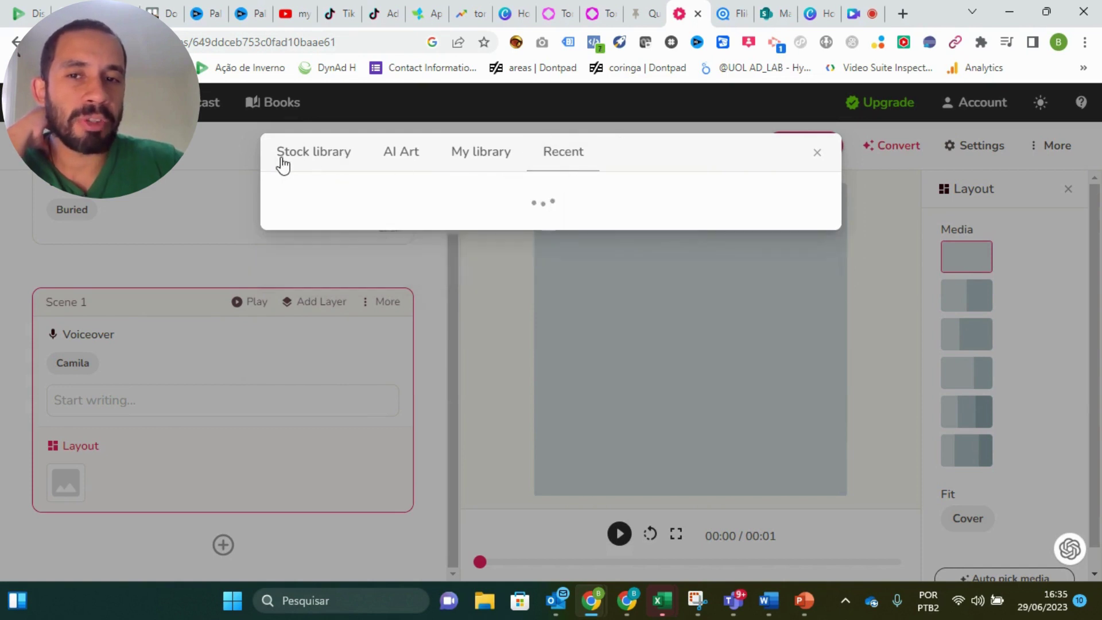
{"action": "left_click", "coordinate": [289, 160]}
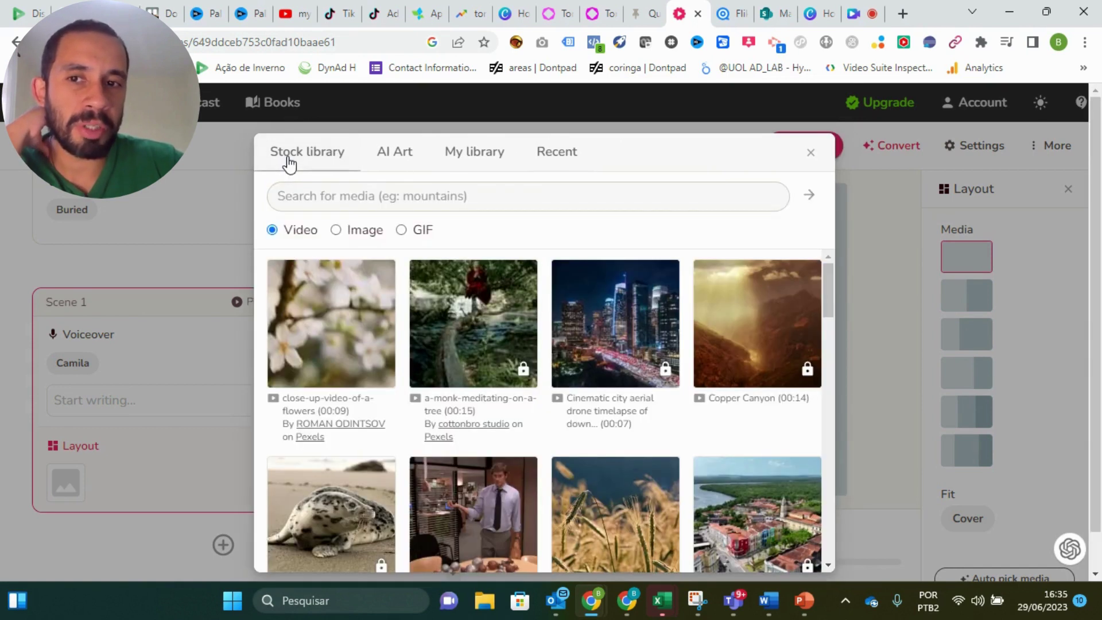
{"action": "left_click", "coordinate": [564, 151]}
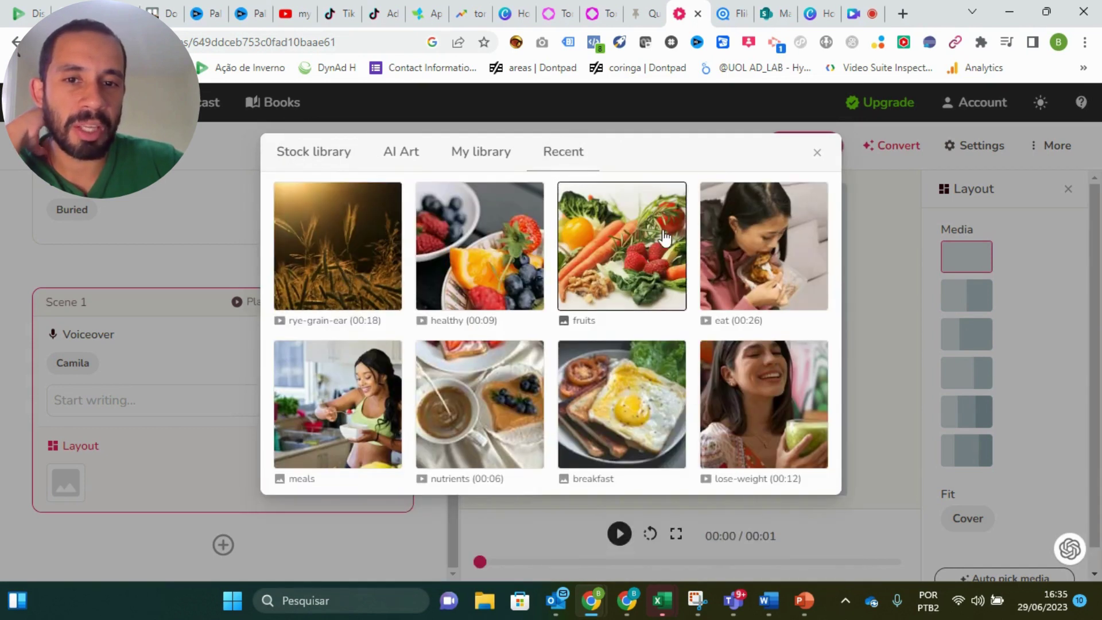
- Set Scene 1's layout media to the stock video "close-up-video-of-a-flowers"
{"action": "left_click", "coordinate": [305, 161]}
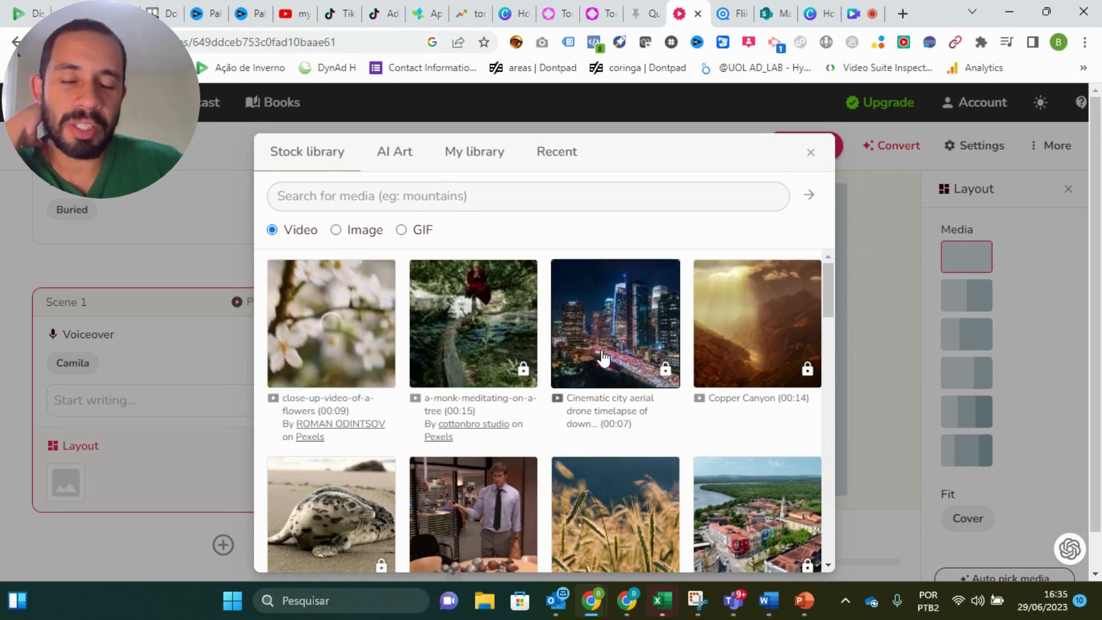
{"action": "scroll", "coordinate": [515, 405], "scroll_direction": "down", "scroll_amount": 3}
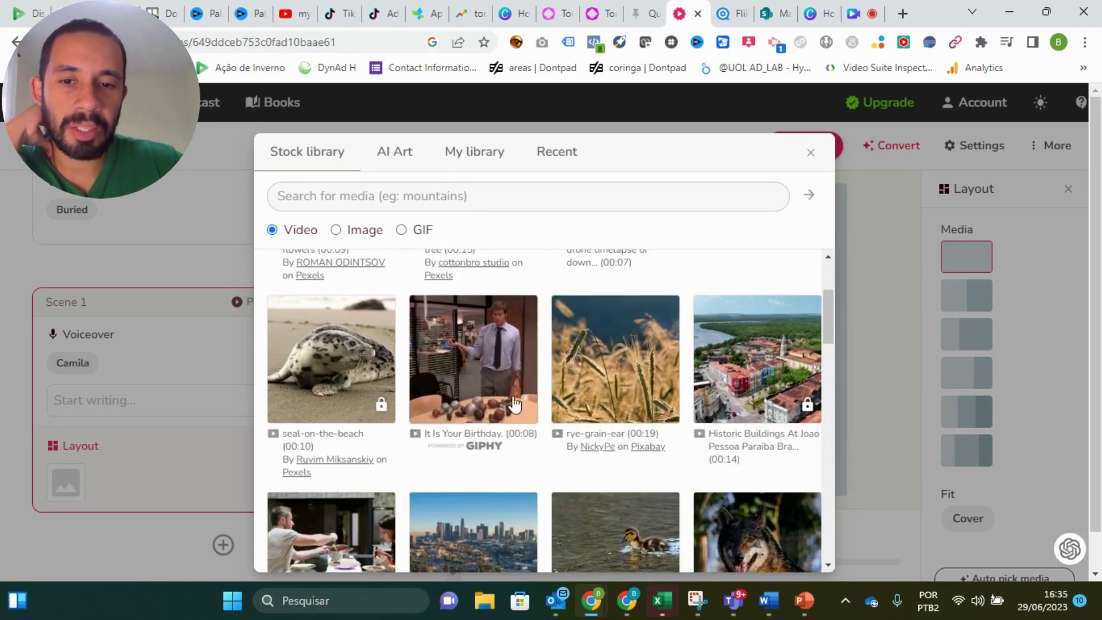
{"action": "scroll", "coordinate": [669, 381], "scroll_direction": "up", "scroll_amount": 3}
{"action": "left_click", "coordinate": [676, 373]}
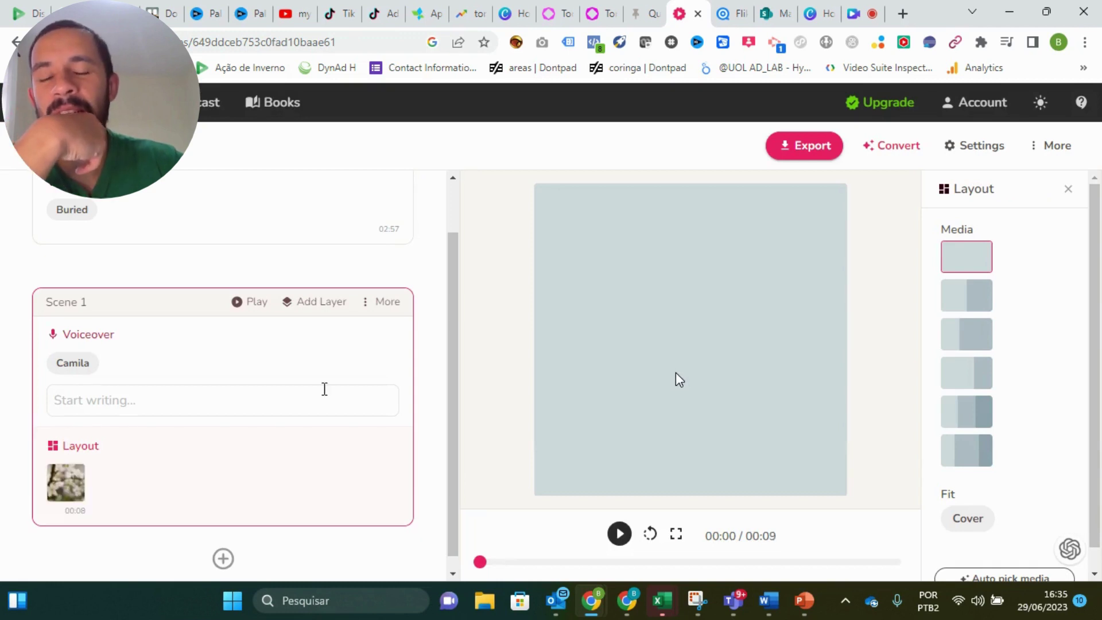
- Activate Scene 1's empty voiceover text and switch to the browser window with ChatGPT
{"action": "left_click", "coordinate": [308, 394]}
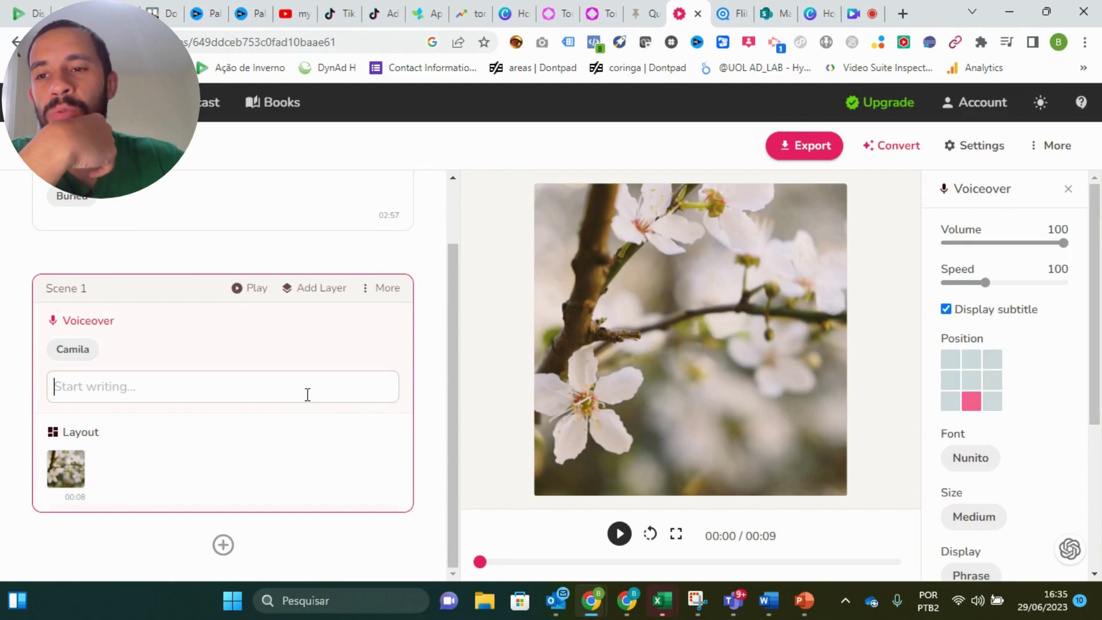
{"action": "mouse_move", "coordinate": [591, 600]}
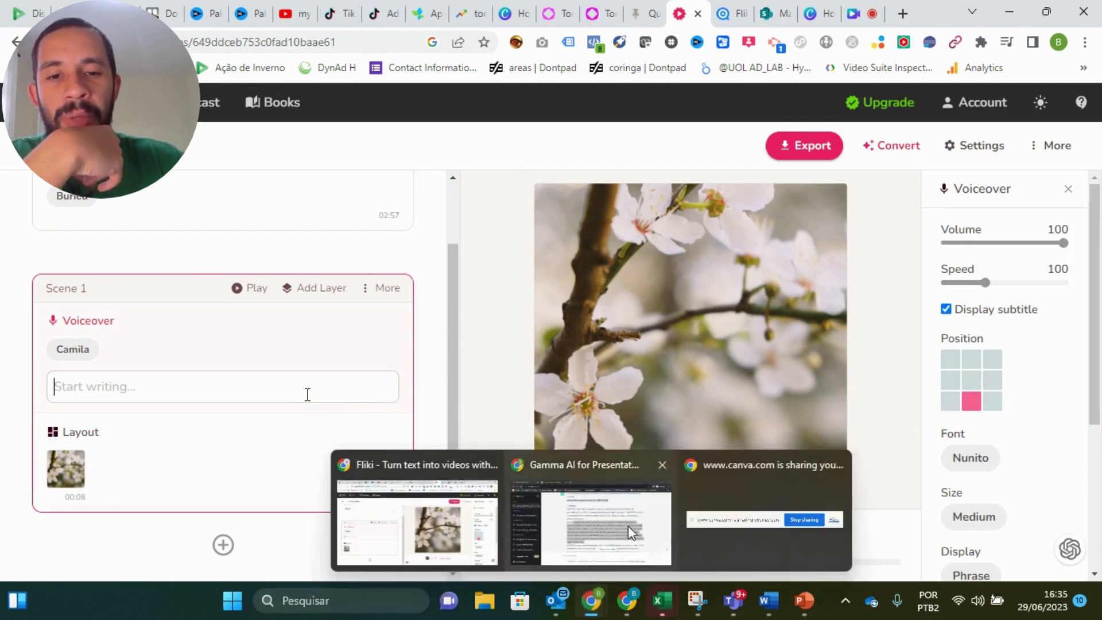
{"action": "left_click", "coordinate": [619, 505]}
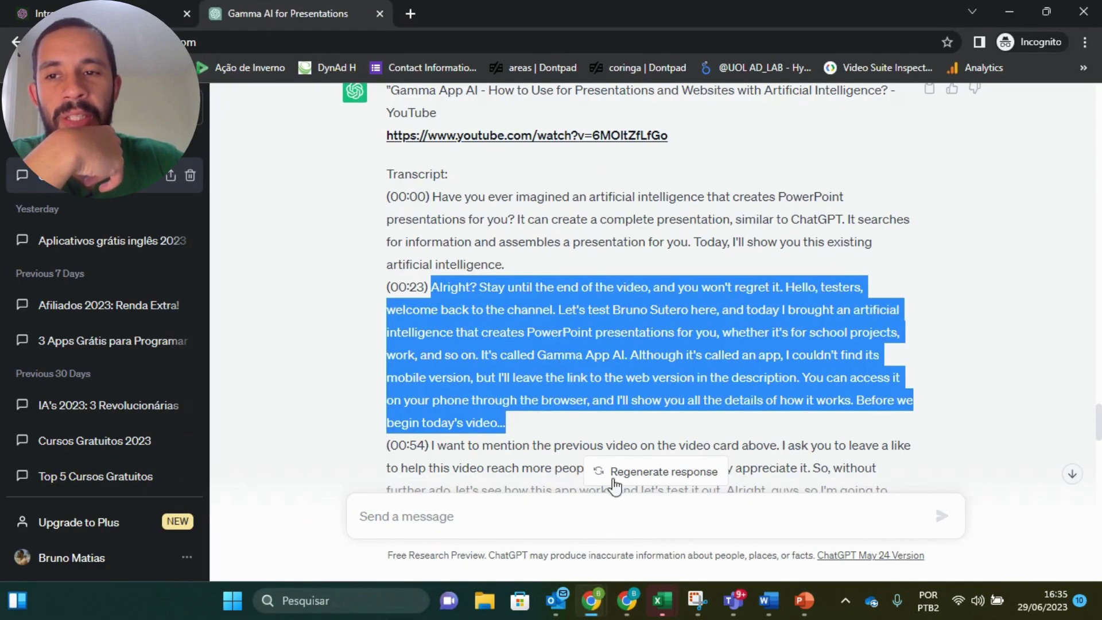
- Try to request a script in the existing Gamma AI chat with the prompt roteiro de vídeo curto sobre "positividade"
{"action": "left_click", "coordinate": [561, 523]}
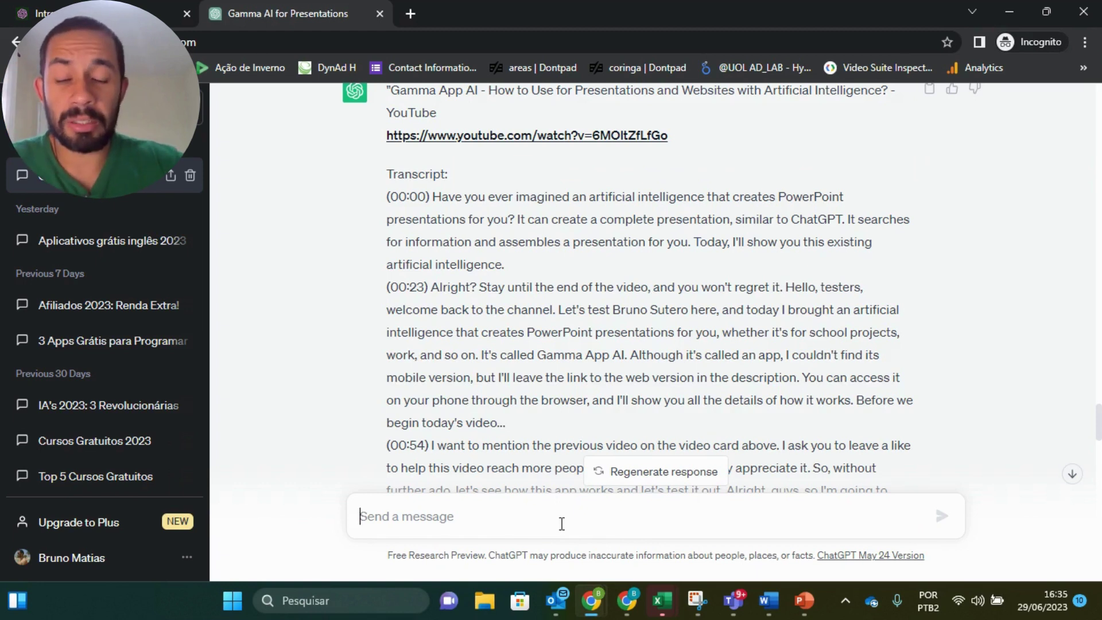
{"action": "type", "text": "roteiro de v"}
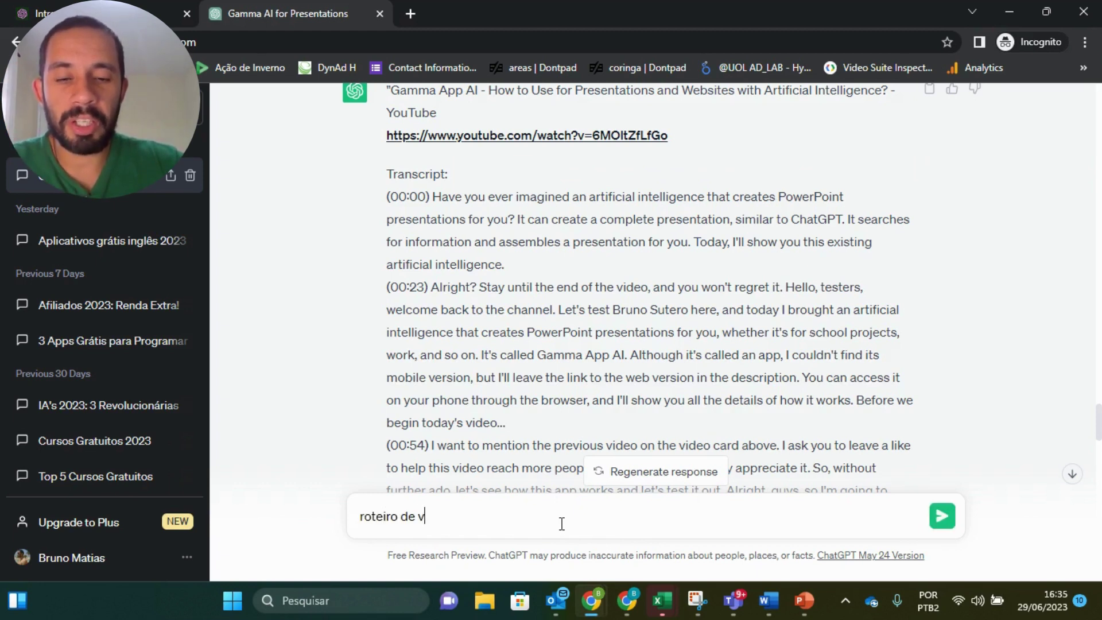
{"action": "type", "text": "ídeo sobre \"positividade"}
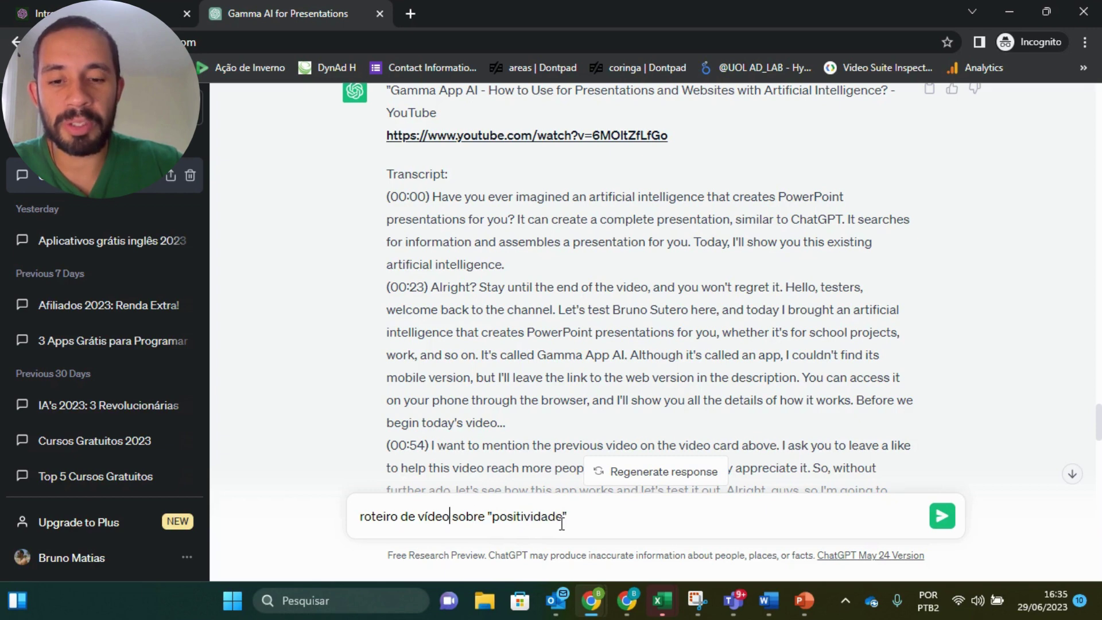
{"action": "type", "text": "curto"}
{"action": "key", "text": "Return"}
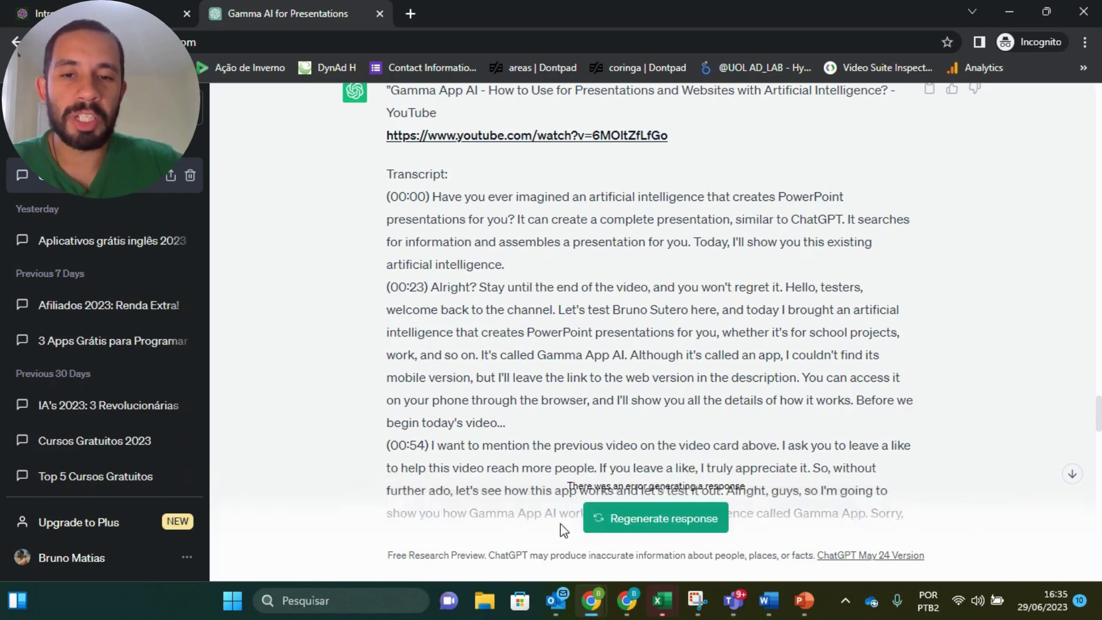
{"action": "scroll", "coordinate": [714, 452], "scroll_direction": "down", "scroll_amount": 15}
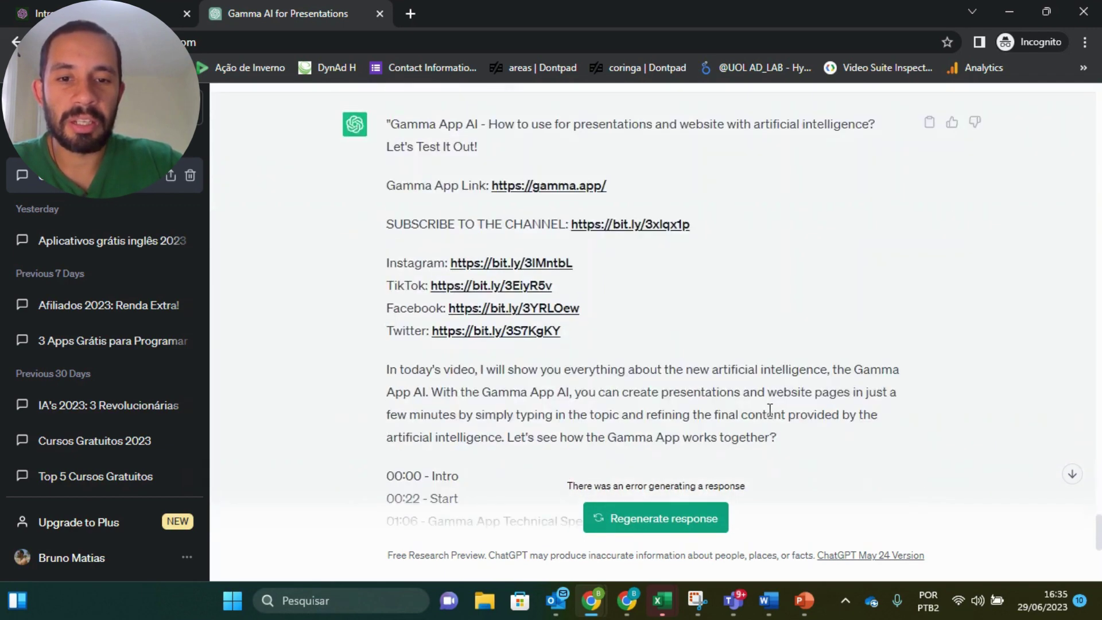
{"action": "scroll", "coordinate": [770, 409], "scroll_direction": "down", "scroll_amount": 7}
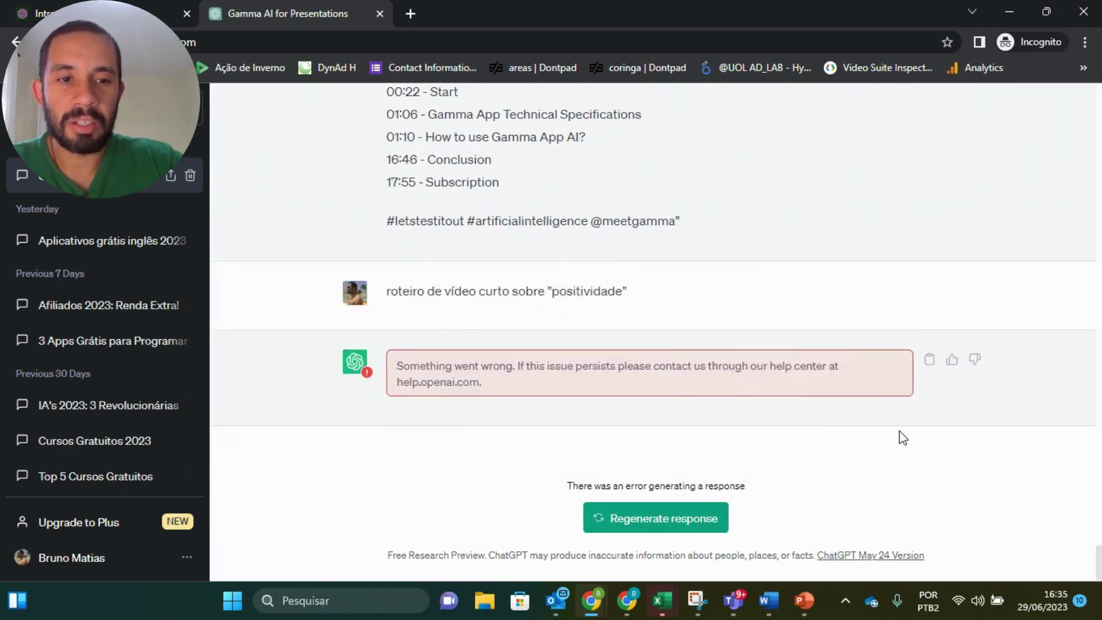
- Reload ChatGPT to a new chat and submit the prompt roteiro de vídeo curto sobre "positividade"
{"action": "left_click", "coordinate": [351, 48]}
{"action": "key", "text": "Return"}
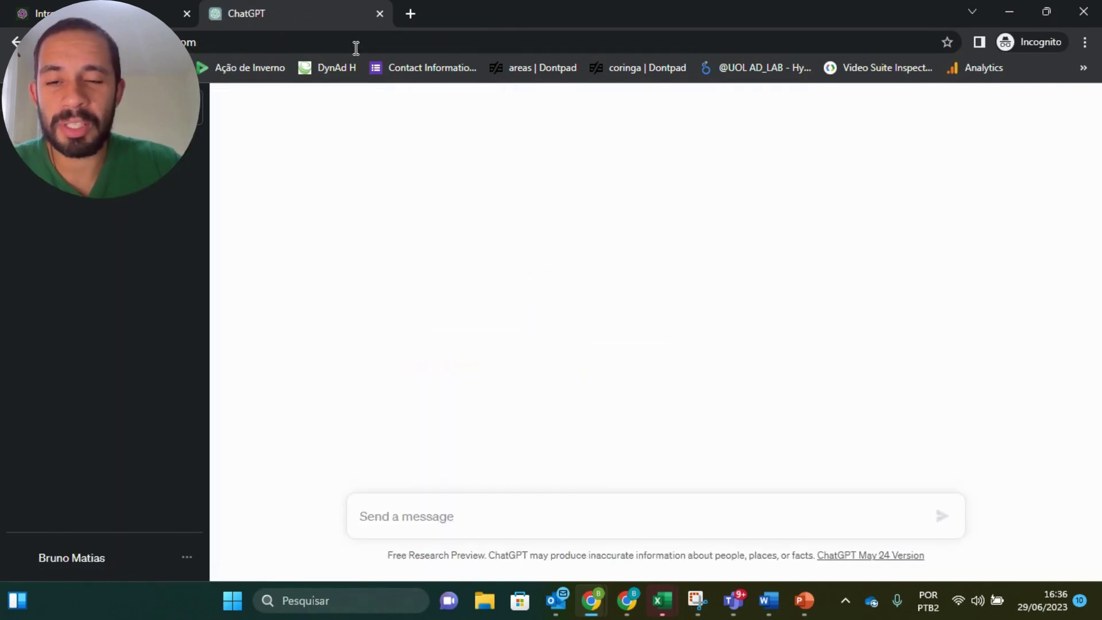
{"action": "type", "text": "roteiro de v"}
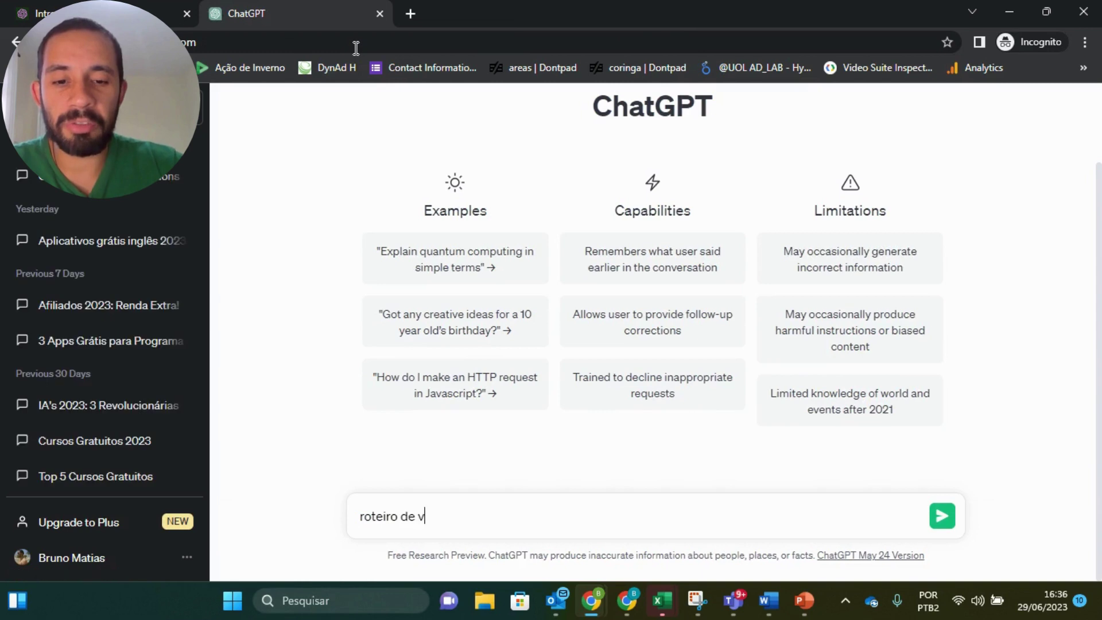
{"action": "type", "text": "ídeo curos"}
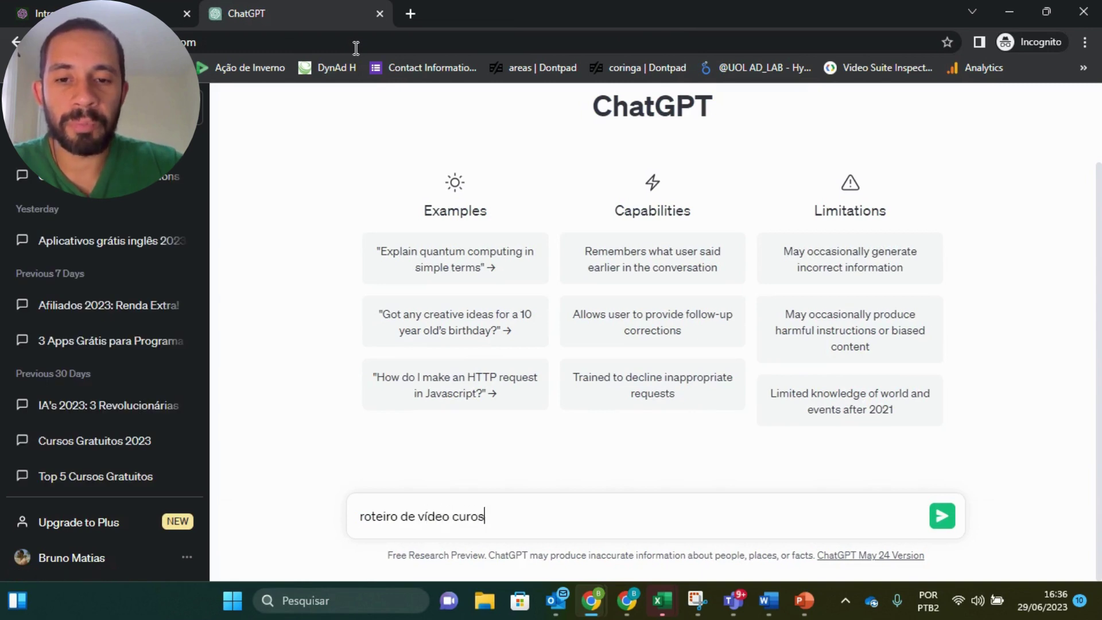
{"action": "key", "text": "BackSpace"}
{"action": "key", "text": "BackSpace"}
{"action": "type", "text": "to sobre"}
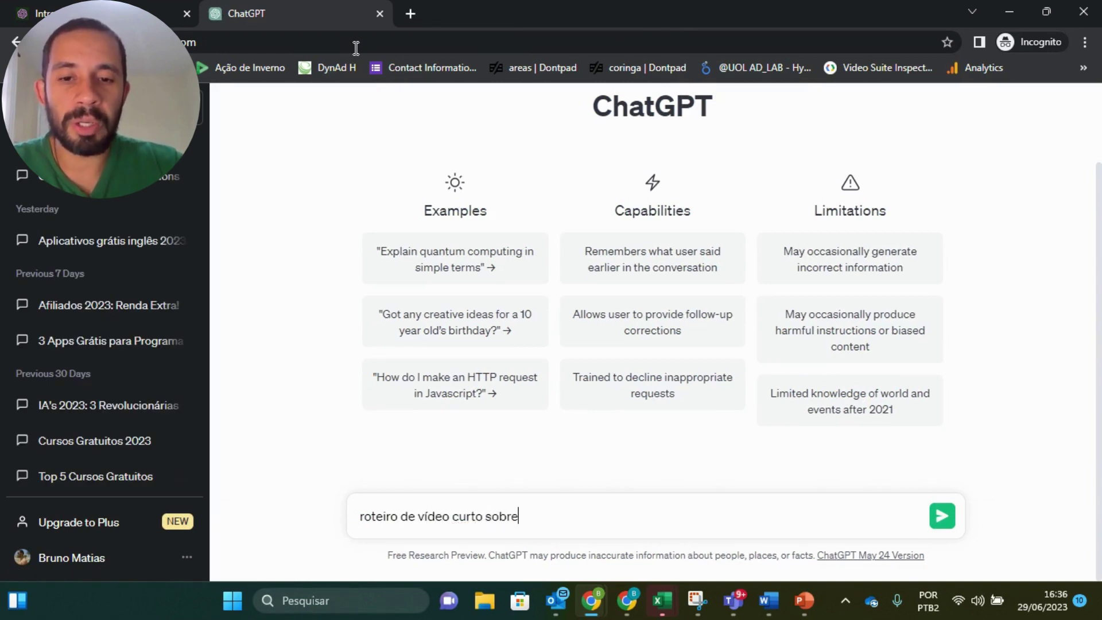
{"action": "type", "text": " \"positivid"}
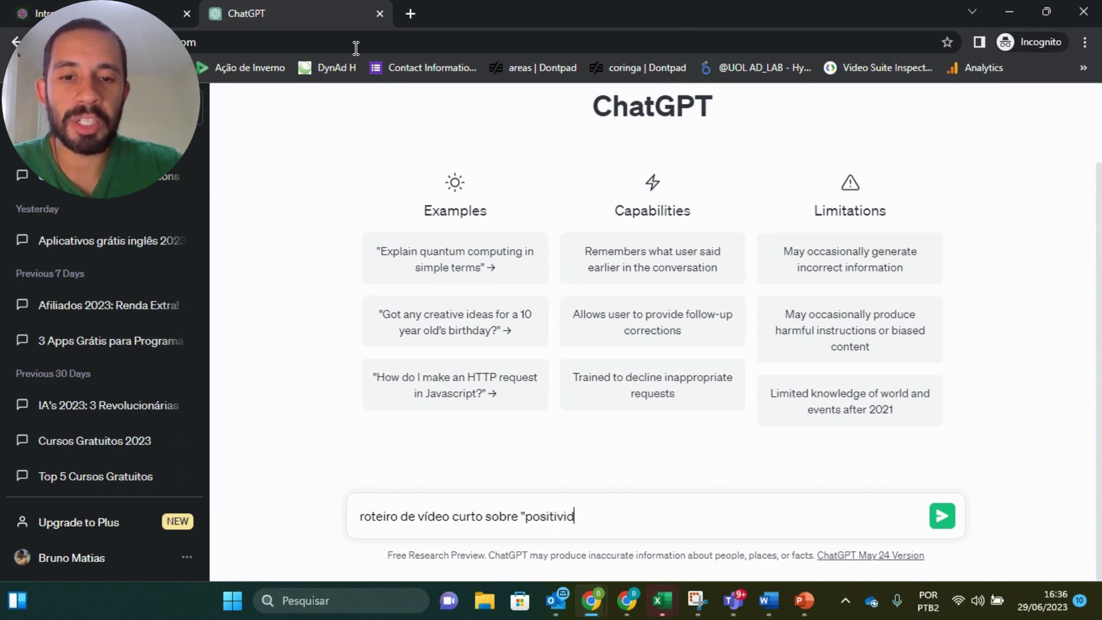
{"action": "type", "text": "ade"}
{"action": "key", "text": "Return"}
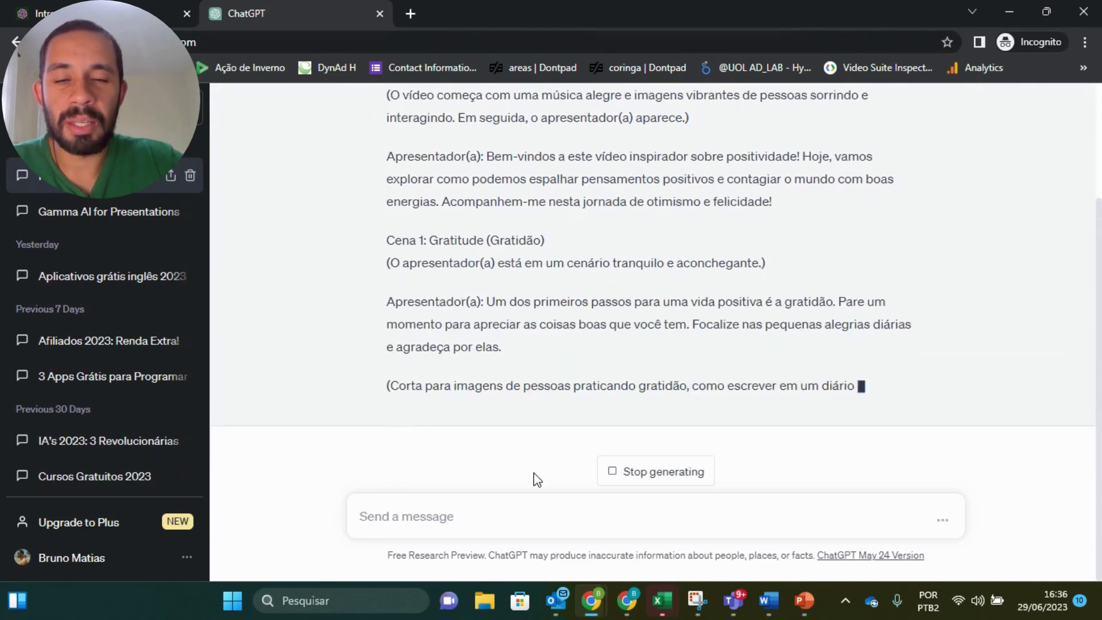
- Submit the prompt artigo curto de blog sobre "positividade" as a follow-up in the current ChatGPT chat
{"action": "scroll", "coordinate": [486, 492], "scroll_direction": "up", "scroll_amount": 2}
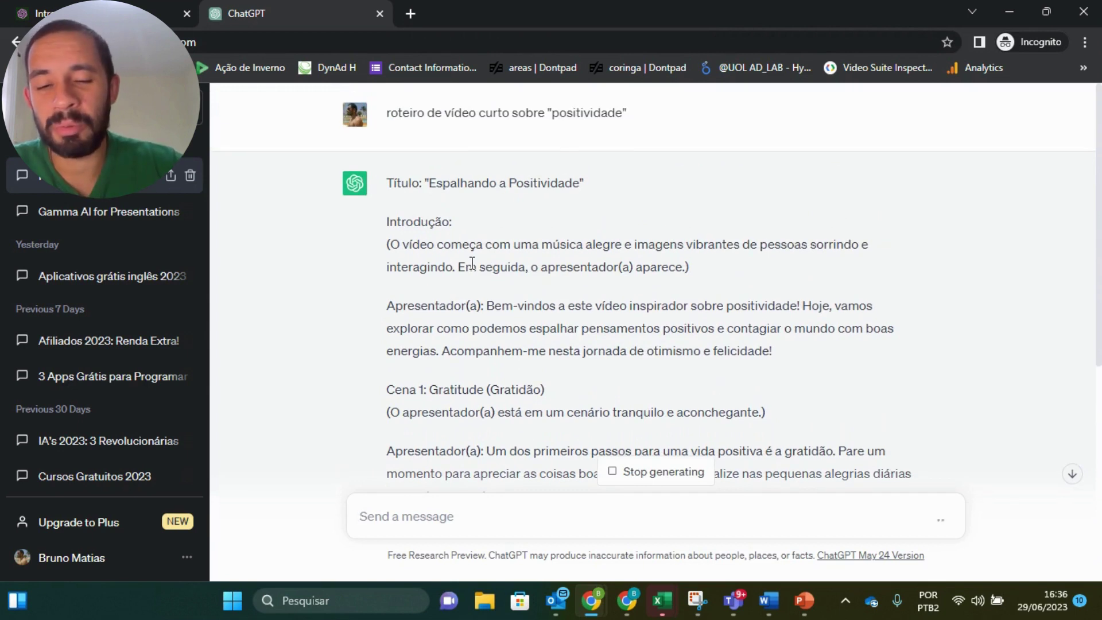
{"action": "type", "text": "'"}
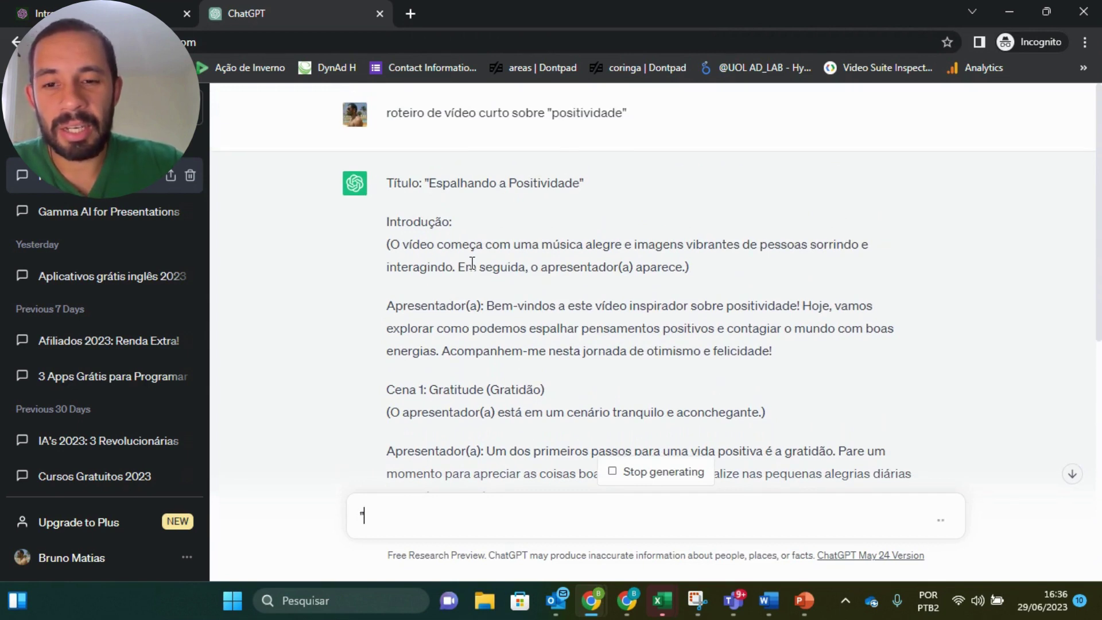
{"action": "type", "text": "a"}
{"action": "key", "text": "BackSpace"}
{"action": "key", "text": "BackSpace"}
{"action": "type", "text": "artigo"}
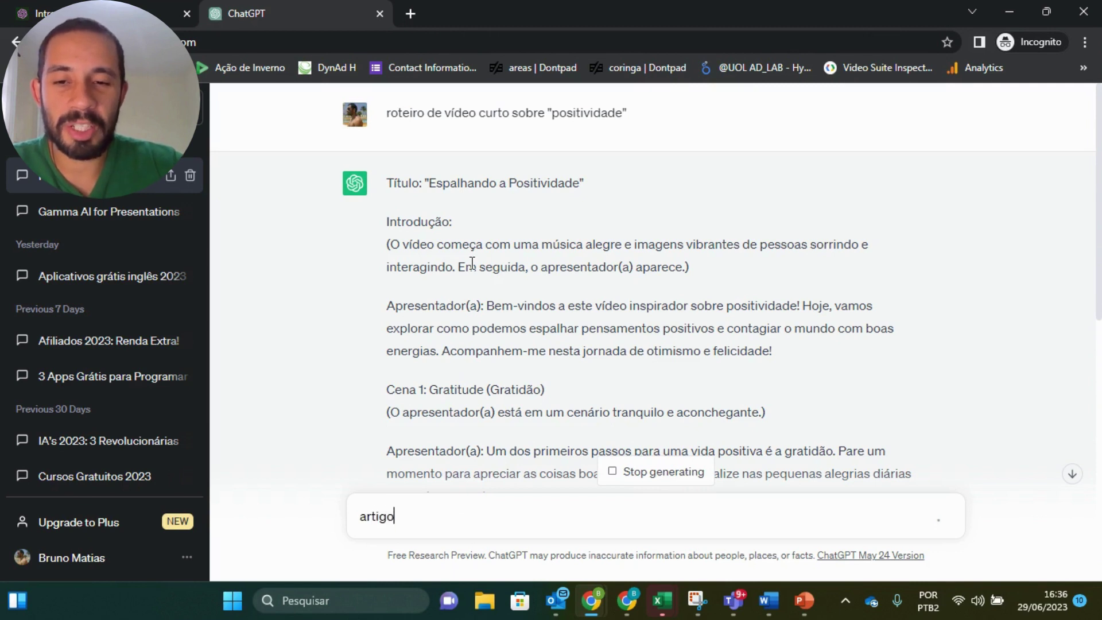
{"action": "type", "text": " curto de bl"}
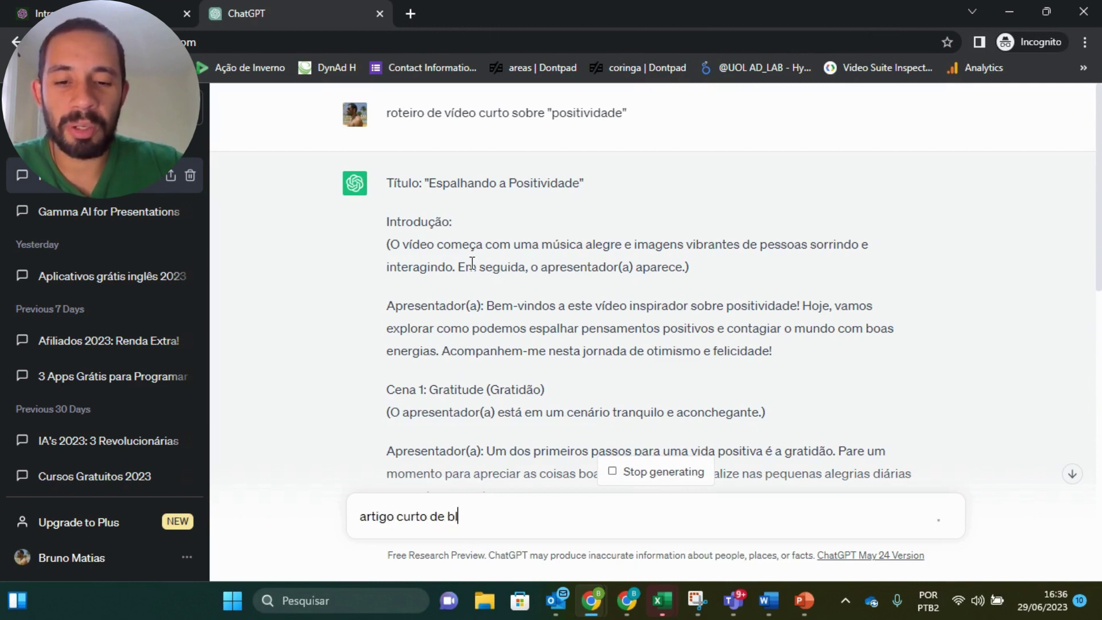
{"action": "type", "text": "og sobre \"positividade"}
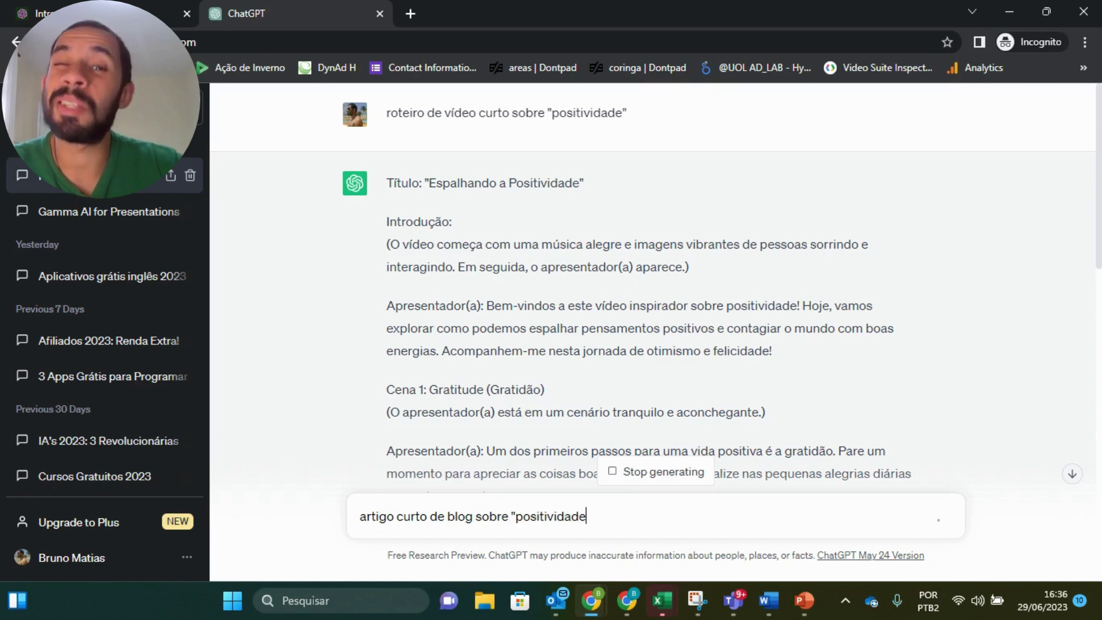
{"action": "type", "text": "\""}
{"action": "key", "text": "shift+Return"}
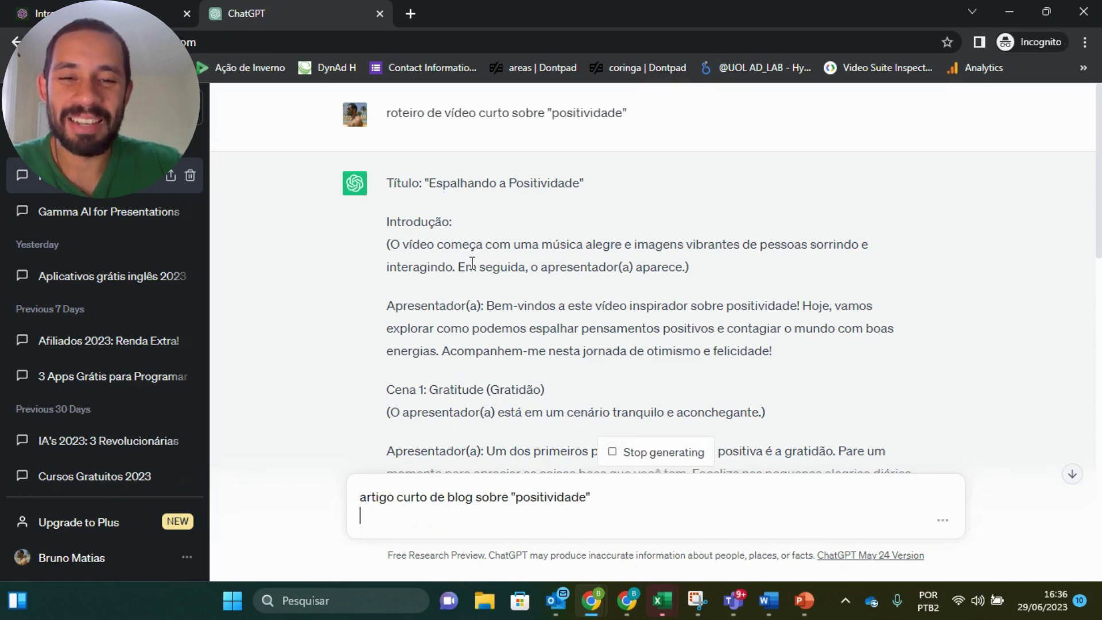
{"action": "key", "text": "BackSpace"}
{"action": "scroll", "coordinate": [659, 317], "scroll_direction": "down", "scroll_amount": 3}
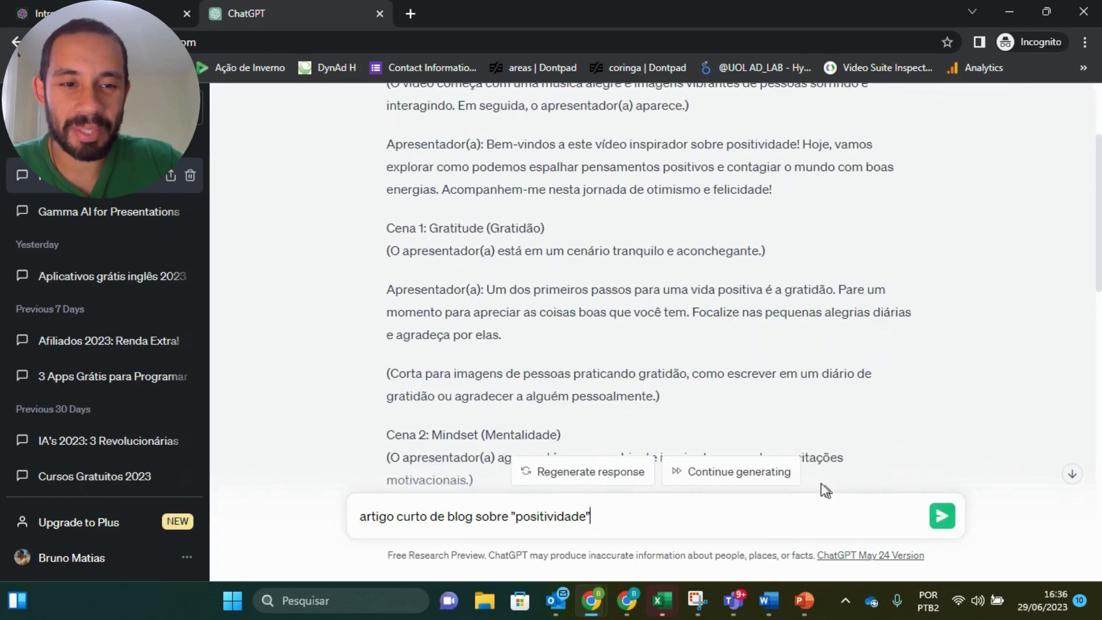
{"action": "left_click", "coordinate": [936, 515]}
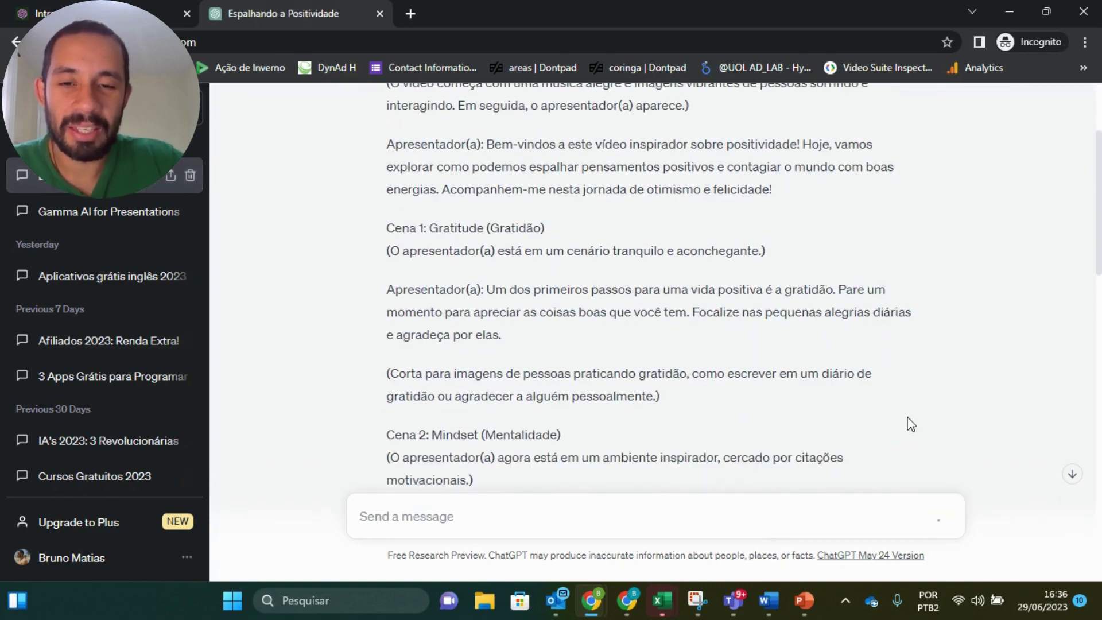
- Copy the ChatGPT article from its title through the section "Espalhando Gentileza e Bondade" and paste it into Scene 1's voiceover in Fliki
{"action": "scroll", "coordinate": [904, 396], "scroll_direction": "down", "scroll_amount": 5}
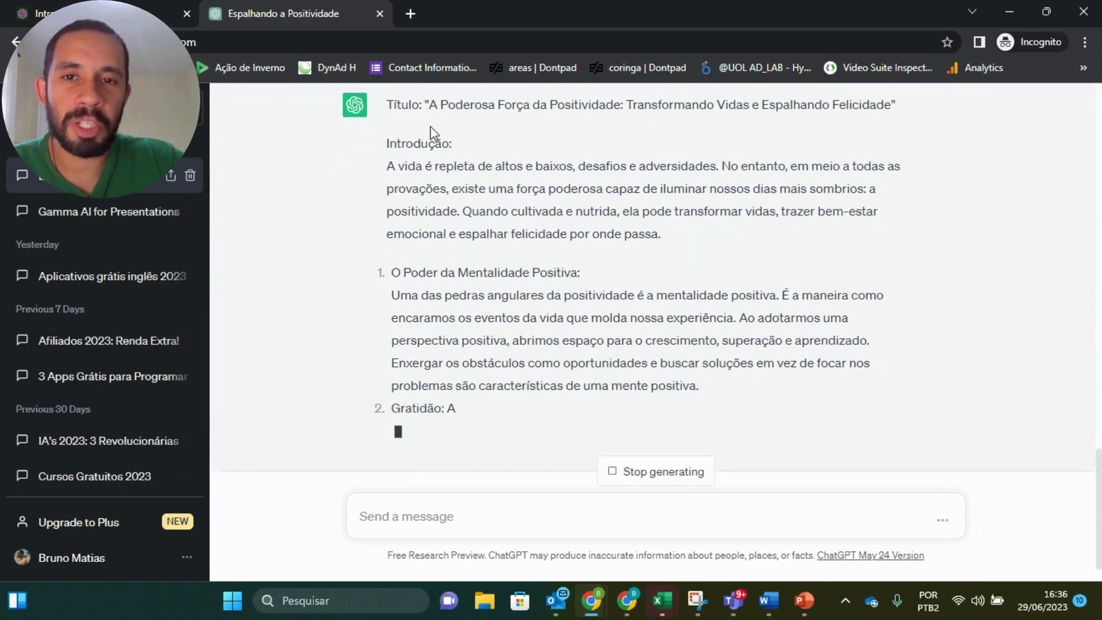
{"action": "scroll", "coordinate": [429, 122], "scroll_direction": "up", "scroll_amount": 3}
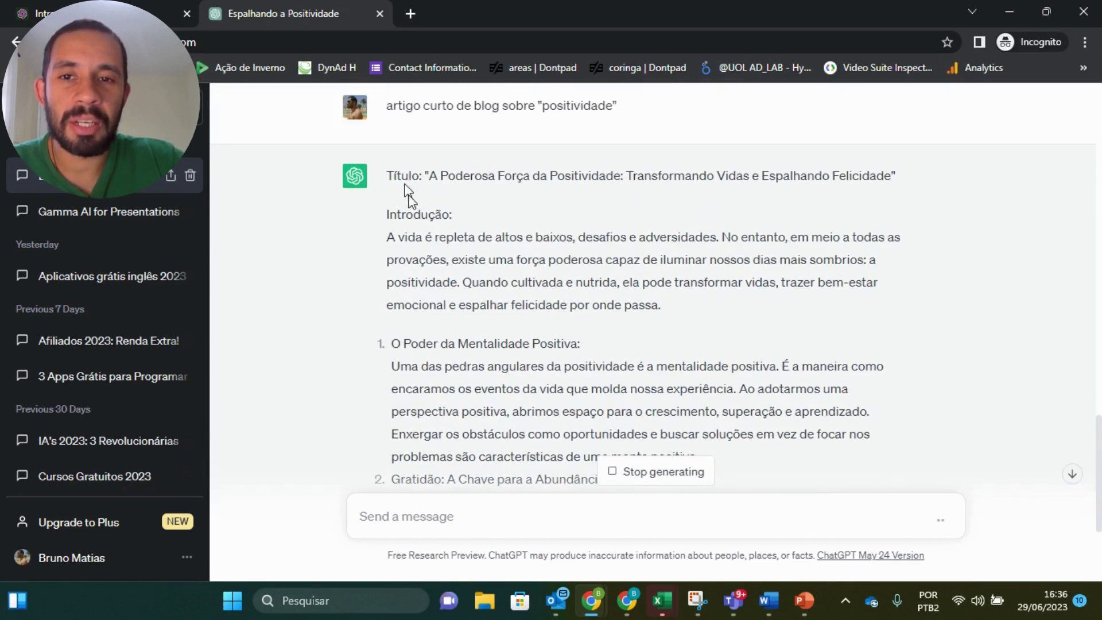
{"action": "left_click_drag", "start_coordinate": [387, 177], "coordinate": [866, 266]}
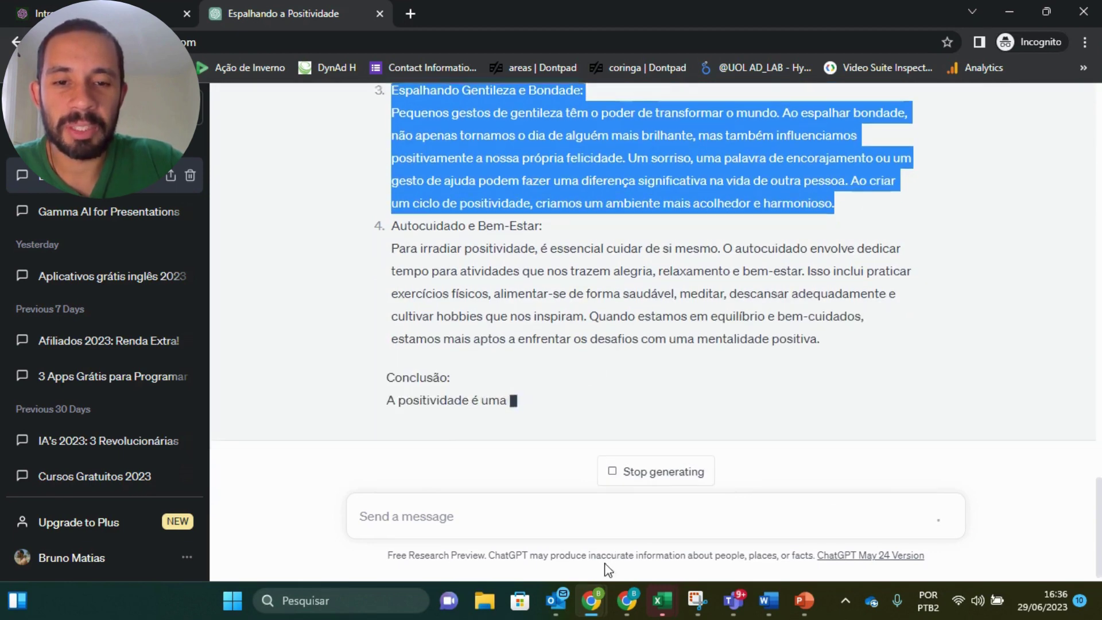
{"action": "mouse_move", "coordinate": [591, 600]}
{"action": "left_click", "coordinate": [413, 519]}
{"action": "key", "text": "ctrl+v"}
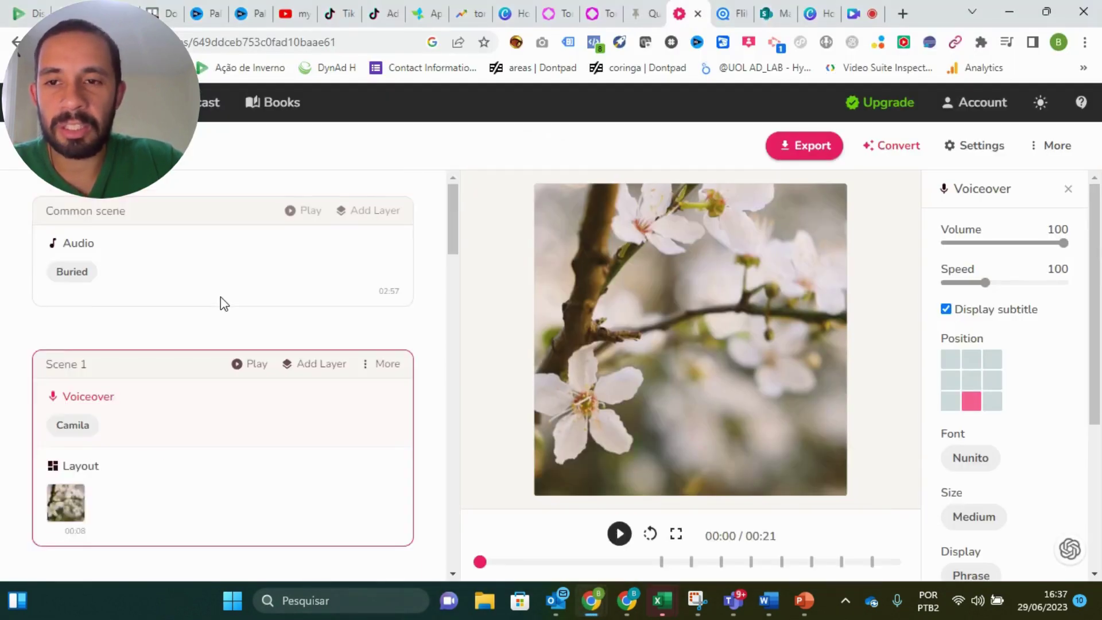
{"action": "scroll", "coordinate": [258, 379], "scroll_direction": "down", "scroll_amount": 3}
{"action": "scroll", "coordinate": [290, 345], "scroll_direction": "down", "scroll_amount": 4}
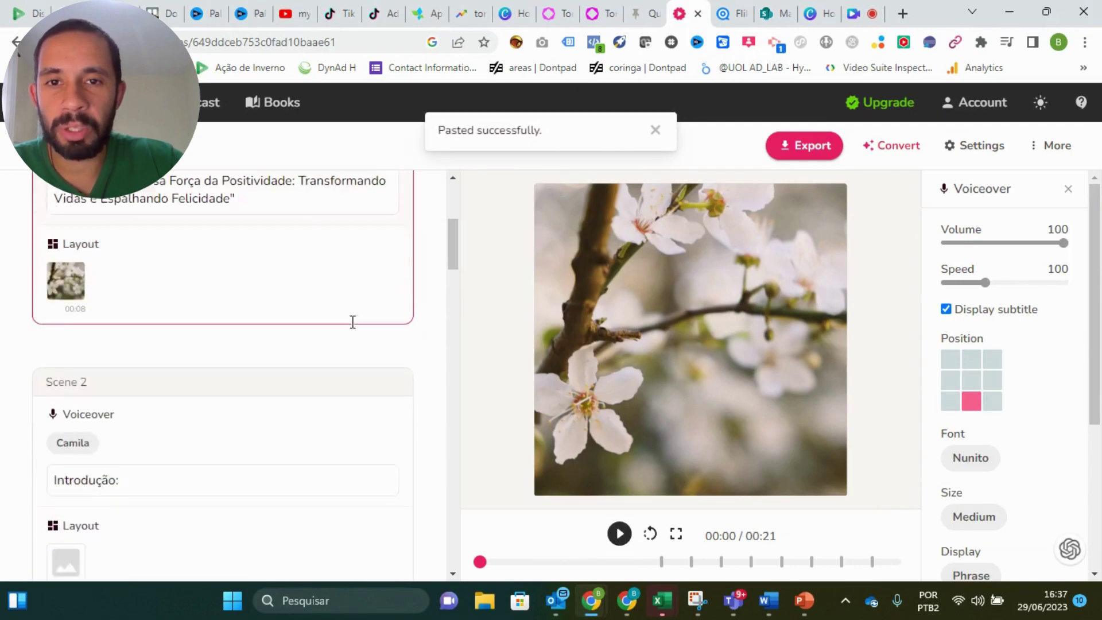
{"action": "scroll", "coordinate": [287, 344], "scroll_direction": "up", "scroll_amount": 5}
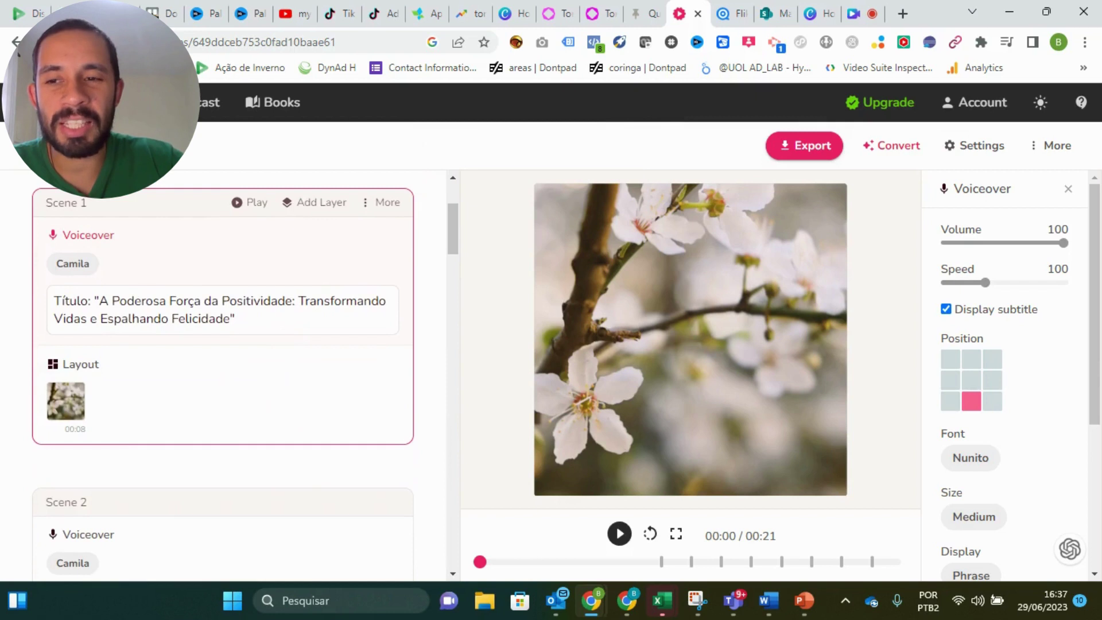
- Change Scene 2's voiceover text to "Introdução positividade é muito bom"
{"action": "scroll", "coordinate": [284, 339], "scroll_direction": "down", "scroll_amount": 2}
{"action": "scroll", "coordinate": [284, 338], "scroll_direction": "up", "scroll_amount": 3}
{"action": "scroll", "coordinate": [284, 339], "scroll_direction": "down", "scroll_amount": 1}
{"action": "left_click", "coordinate": [264, 300]}
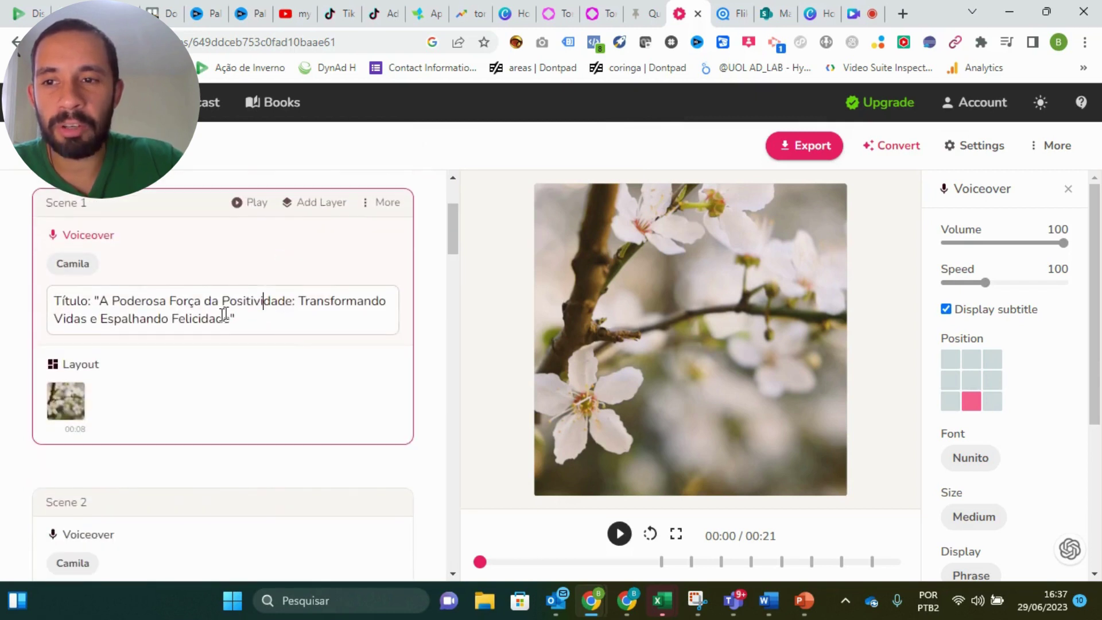
{"action": "scroll", "coordinate": [261, 234], "scroll_direction": "down", "scroll_amount": 3}
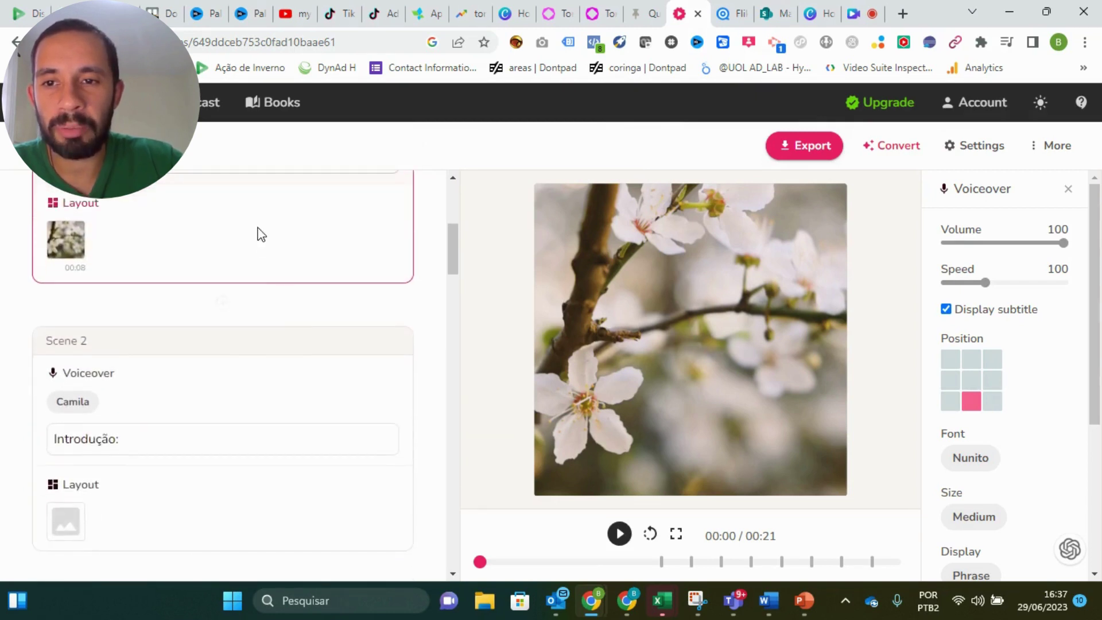
{"action": "scroll", "coordinate": [261, 234], "scroll_direction": "up", "scroll_amount": 3}
{"action": "scroll", "coordinate": [274, 320], "scroll_direction": "down", "scroll_amount": 4}
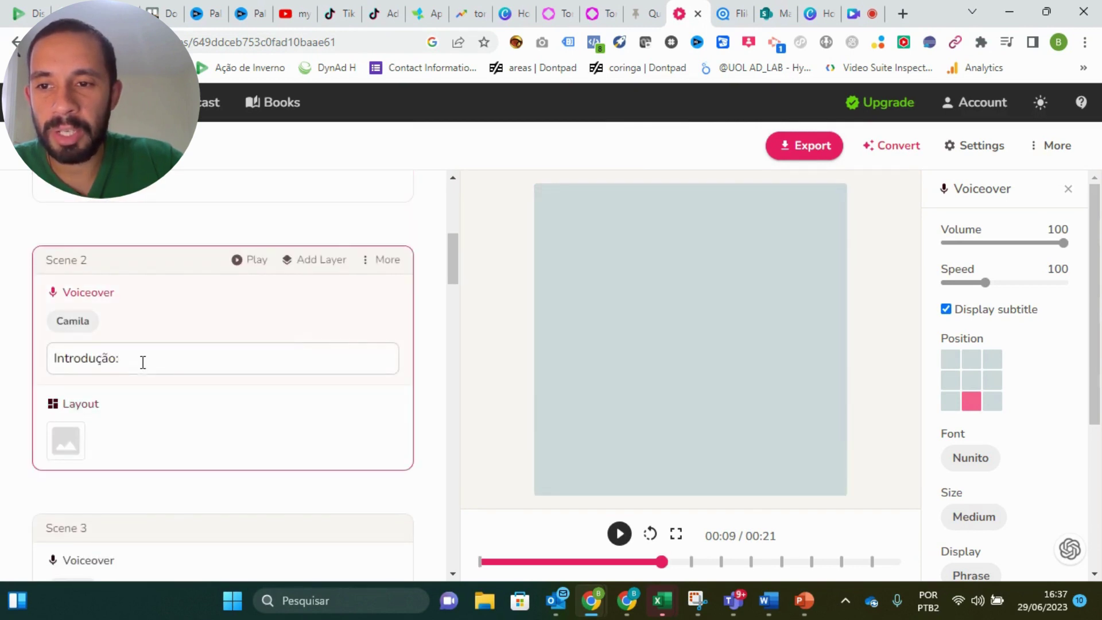
{"action": "scroll", "coordinate": [145, 361], "scroll_direction": "down", "scroll_amount": 1}
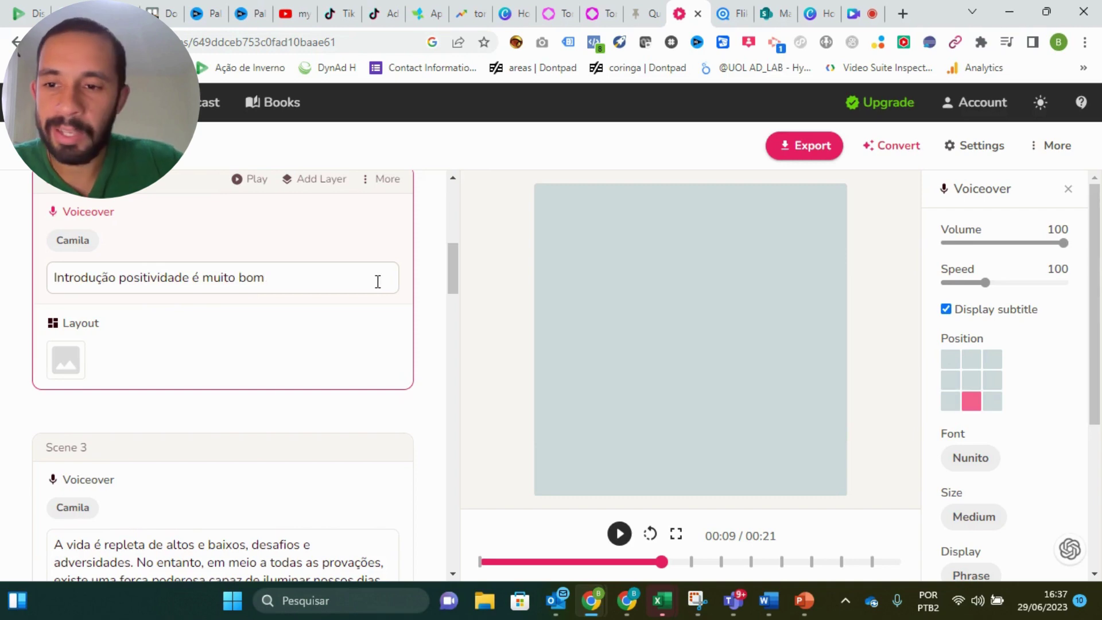
- Review the remaining scenes, delete Scene 4 with the voiceover "O Poder da Mentalidade Positiva:" and reload the project
{"action": "scroll", "coordinate": [378, 281], "scroll_direction": "down", "scroll_amount": 10}
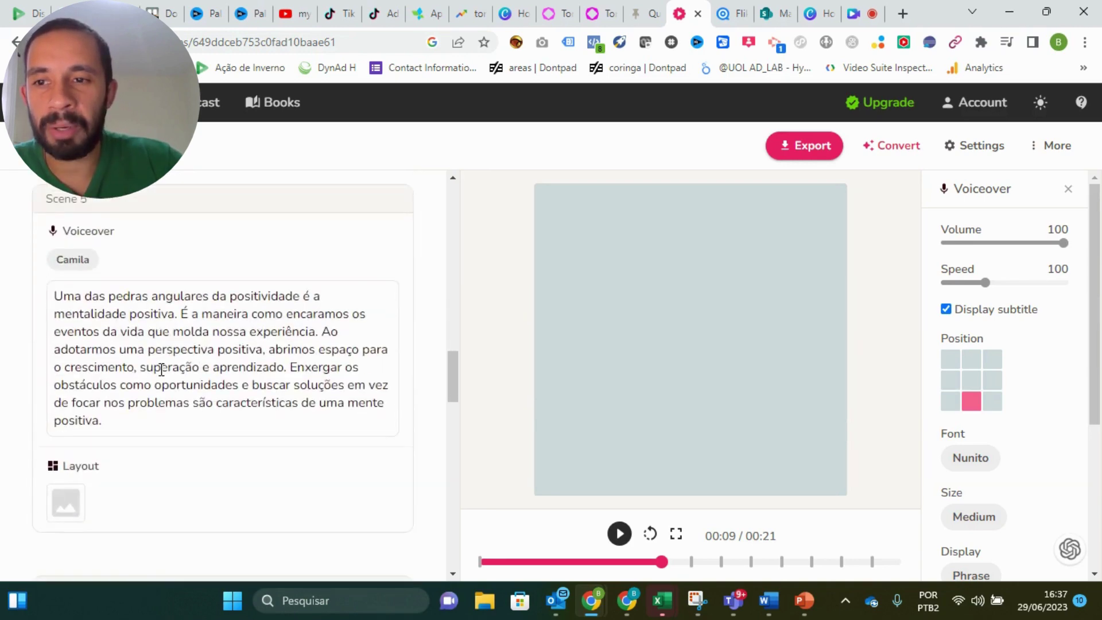
{"action": "scroll", "coordinate": [364, 396], "scroll_direction": "down", "scroll_amount": 10}
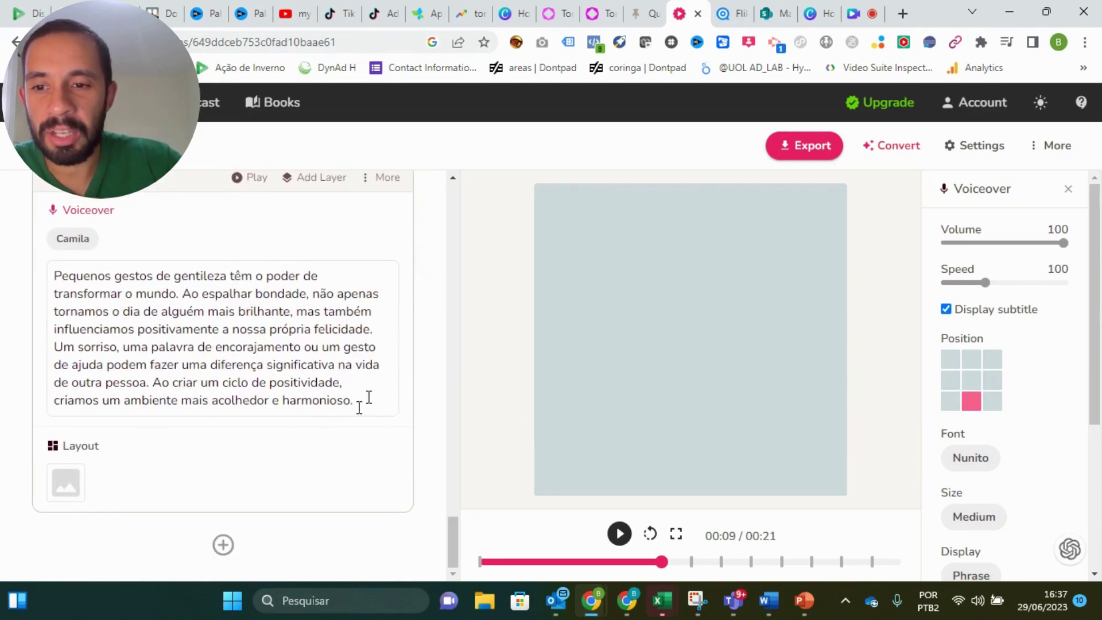
{"action": "left_click_drag", "start_coordinate": [454, 524], "coordinate": [450, 315]}
{"action": "scroll", "coordinate": [247, 452], "scroll_direction": "down", "scroll_amount": 4}
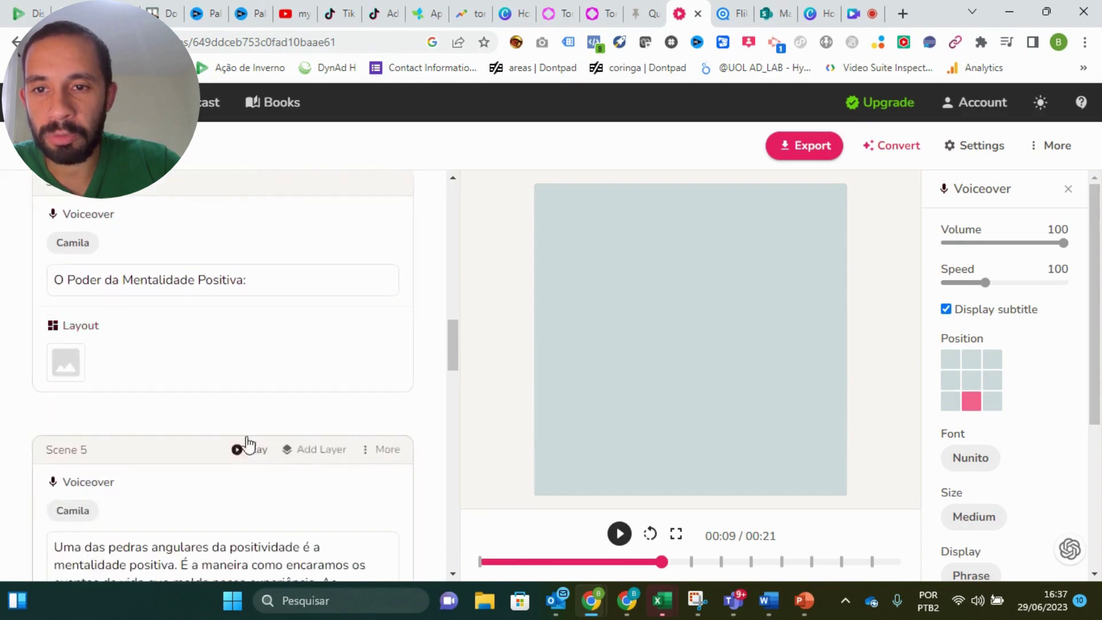
{"action": "scroll", "coordinate": [270, 355], "scroll_direction": "up", "scroll_amount": 1}
{"action": "left_click", "coordinate": [367, 270]}
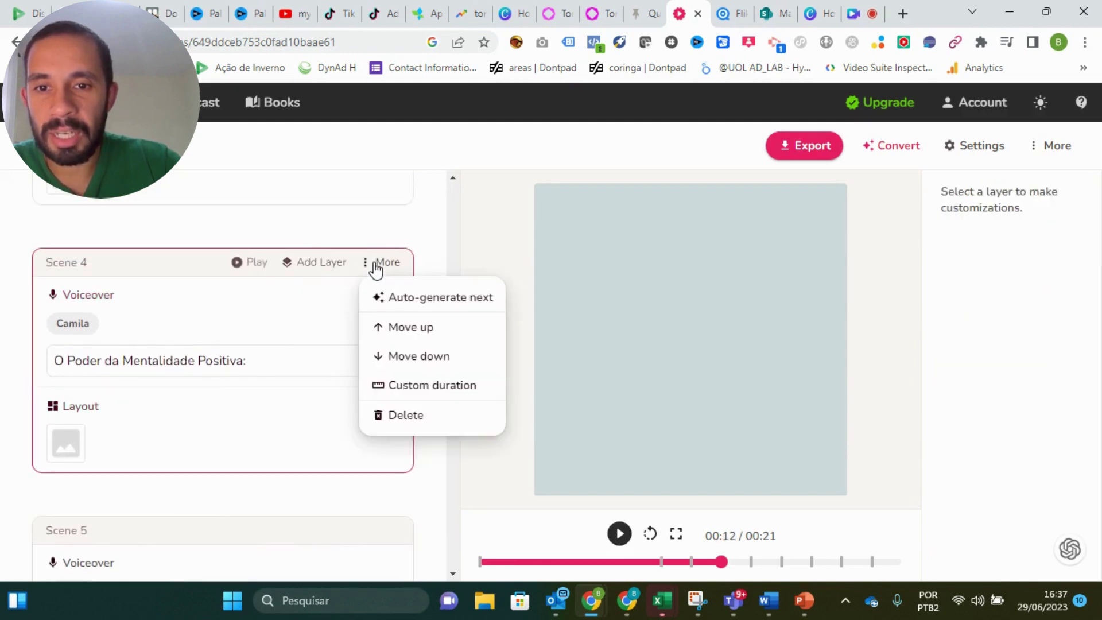
{"action": "left_click", "coordinate": [416, 427]}
{"action": "left_click", "coordinate": [629, 132]}
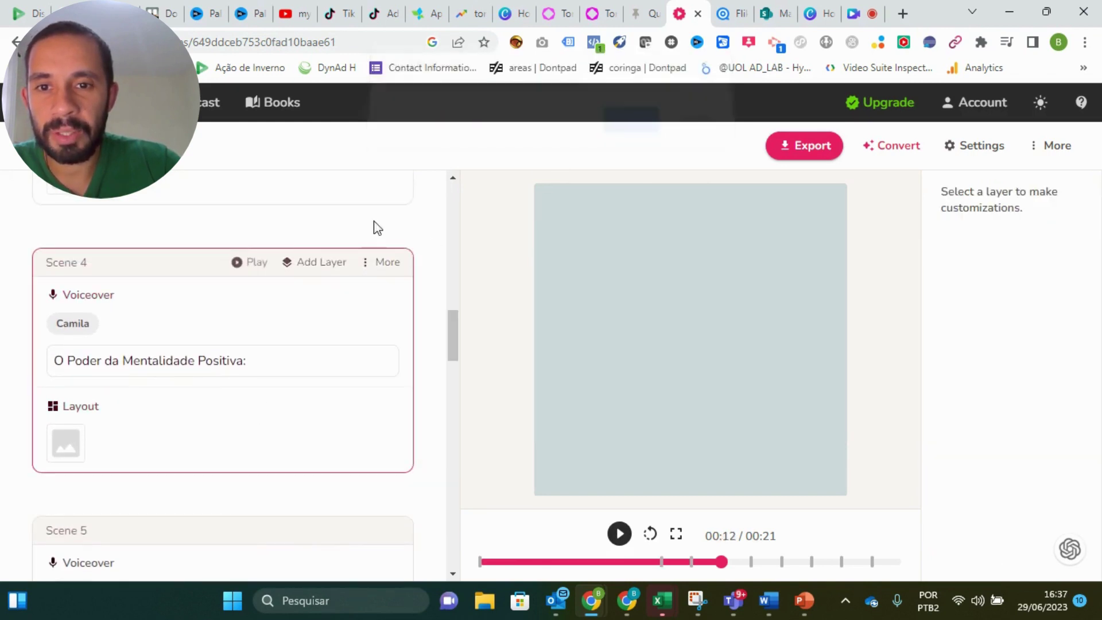
{"action": "left_click", "coordinate": [377, 270]}
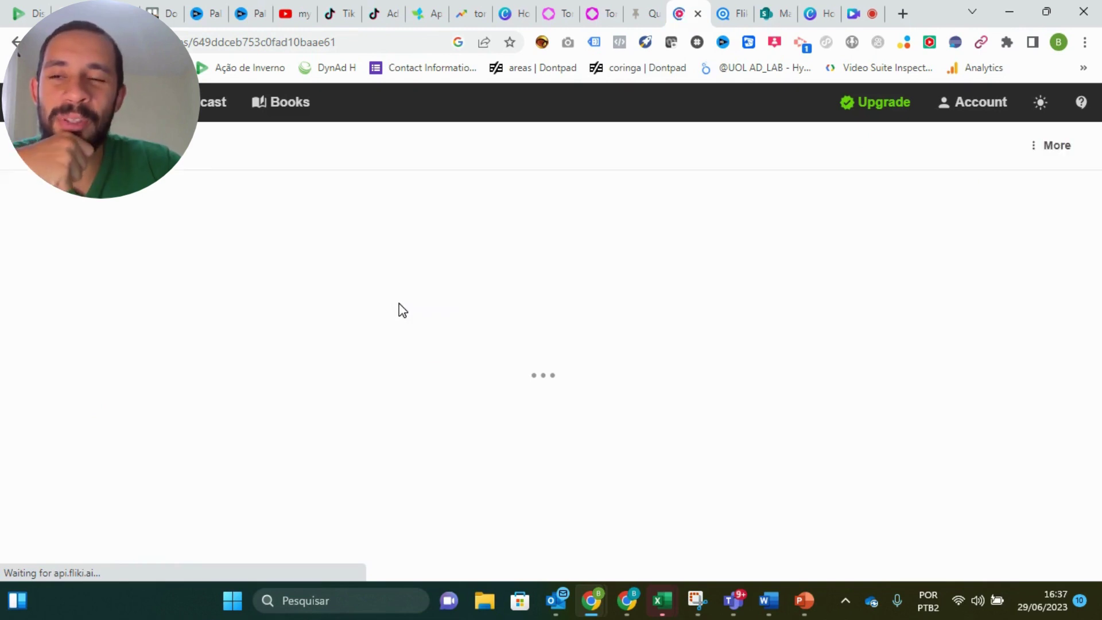
- Auto-generate a new scene following Scene 3 and open the options of Scene 7
{"action": "scroll", "coordinate": [398, 315], "scroll_direction": "down", "scroll_amount": 5}
{"action": "scroll", "coordinate": [394, 322], "scroll_direction": "down", "scroll_amount": 5}
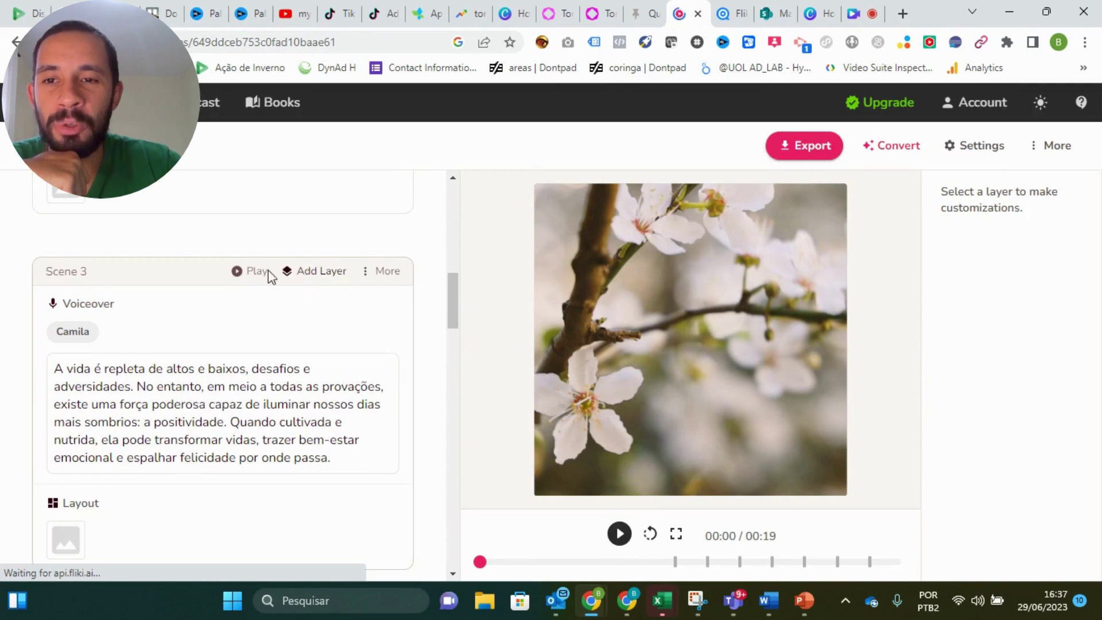
{"action": "left_click", "coordinate": [376, 274]}
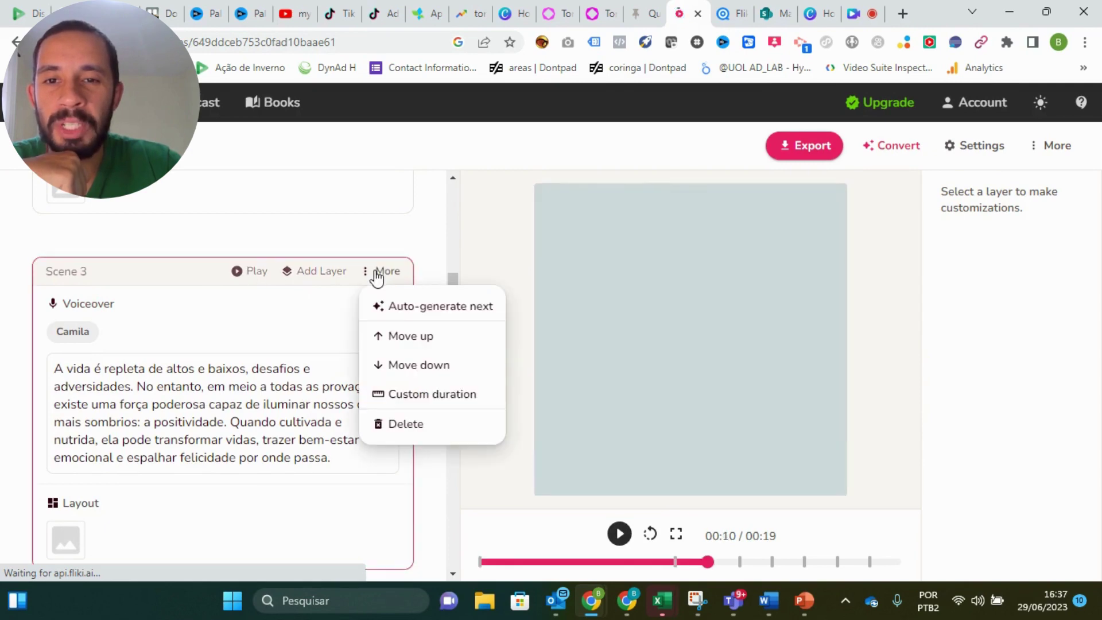
{"action": "left_click", "coordinate": [442, 310]}
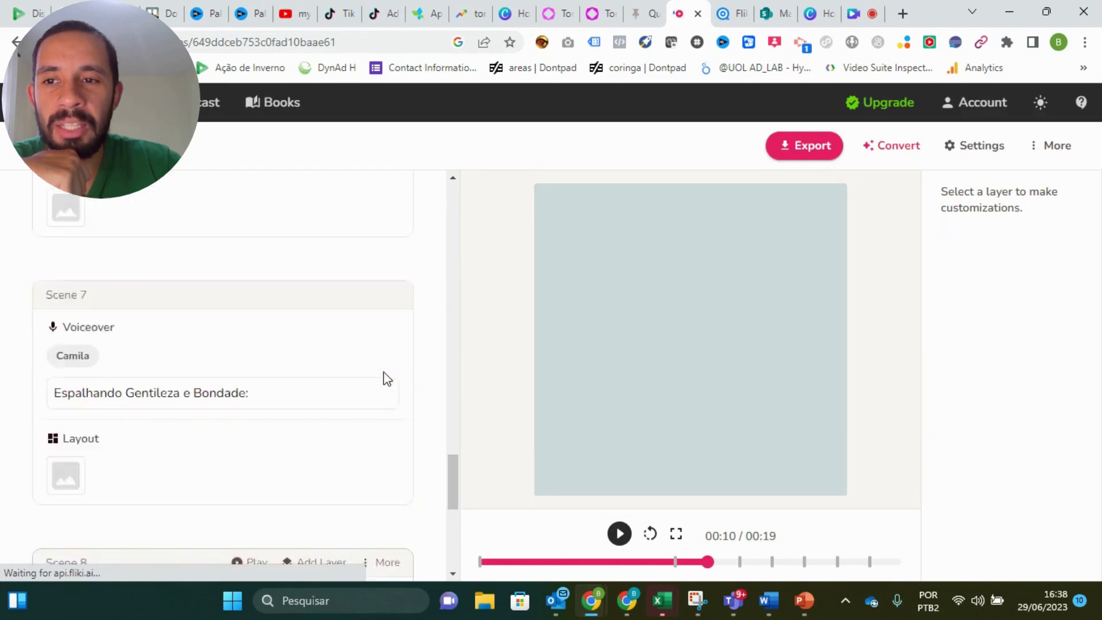
{"action": "left_click", "coordinate": [382, 349]}
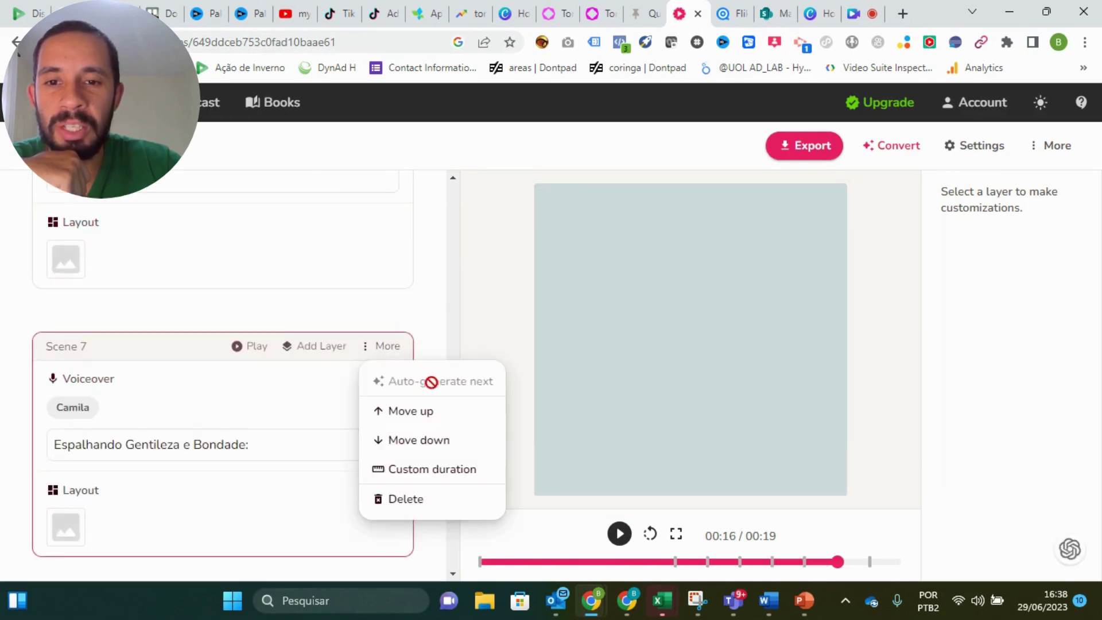
- Set Scene 2's layout media to the stock video "rye-grain-ear"
{"action": "scroll", "coordinate": [298, 323], "scroll_direction": "up", "scroll_amount": 15}
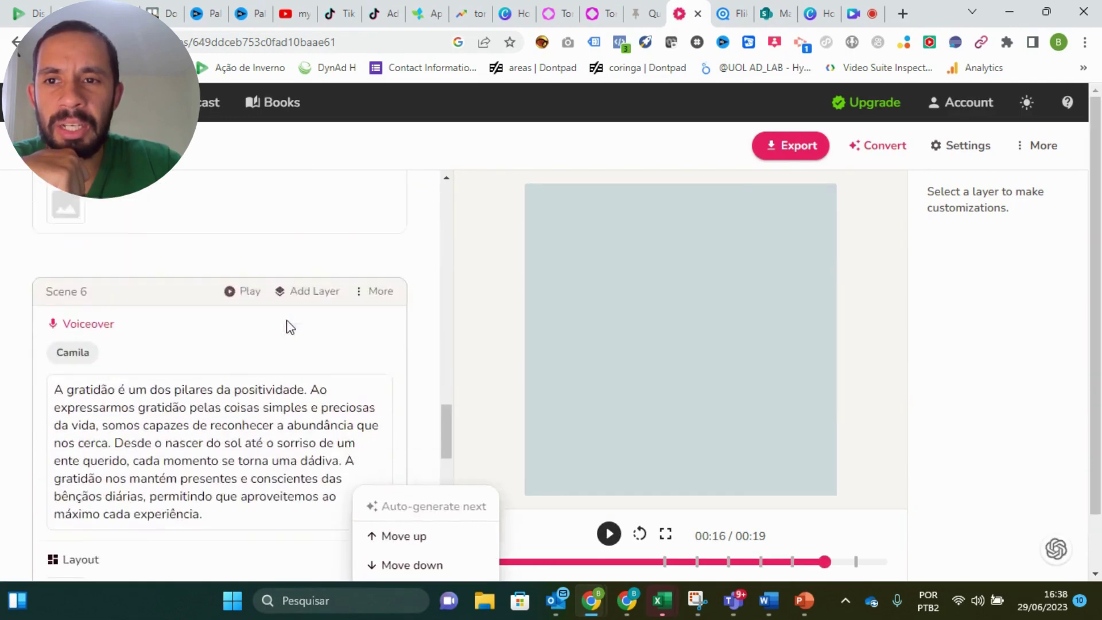
{"action": "scroll", "coordinate": [330, 288], "scroll_direction": "up", "scroll_amount": 5}
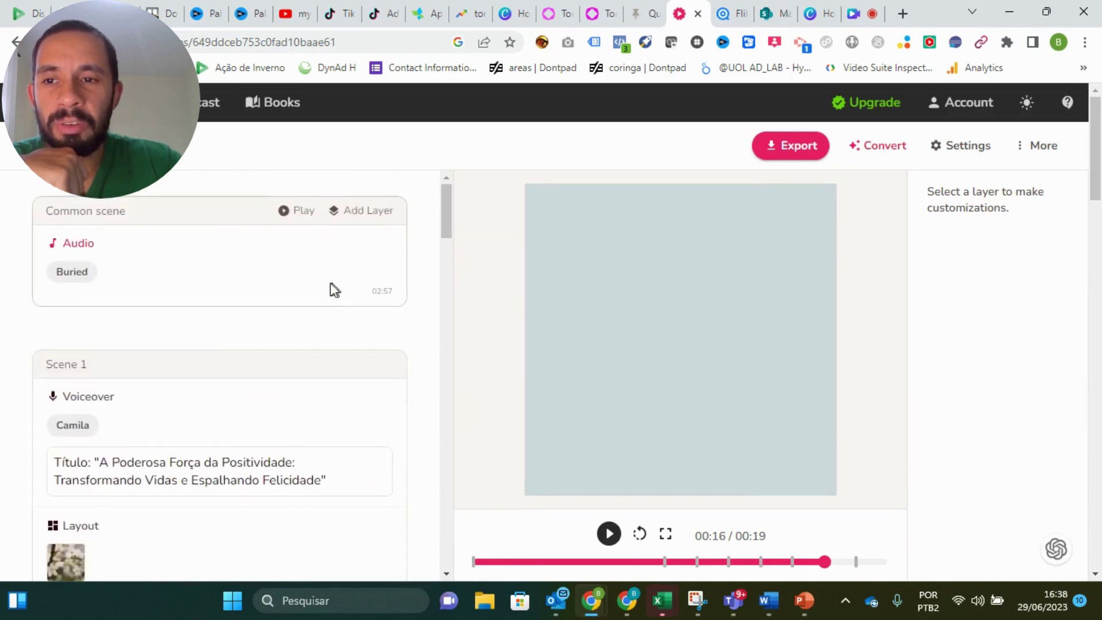
{"action": "scroll", "coordinate": [219, 352], "scroll_direction": "down", "scroll_amount": 10}
{"action": "left_click", "coordinate": [66, 279]}
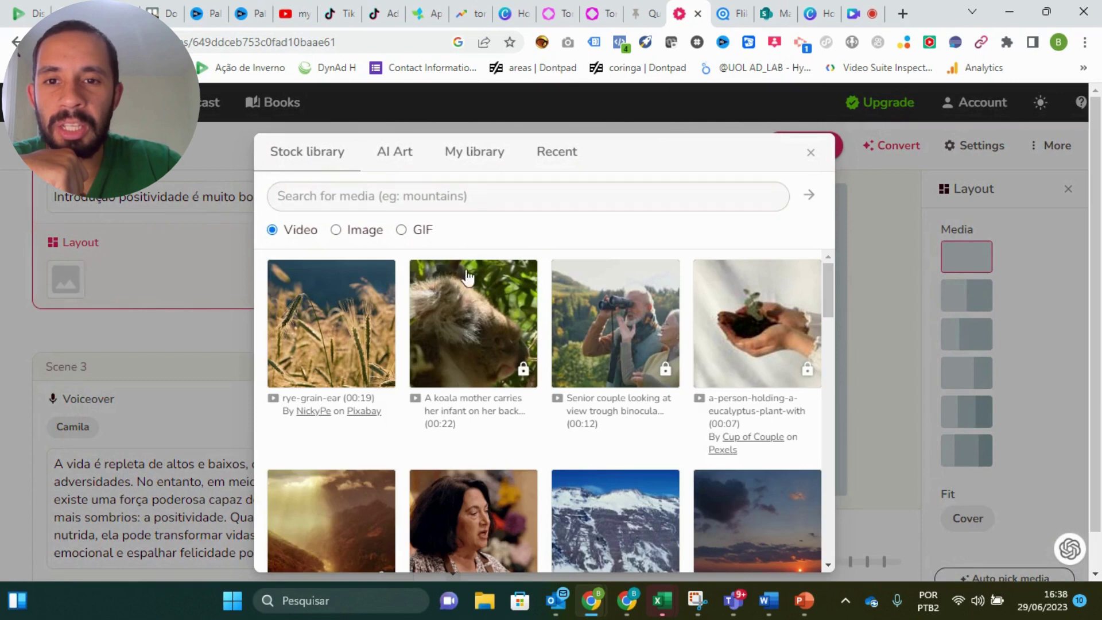
{"action": "scroll", "coordinate": [574, 364], "scroll_direction": "down", "scroll_amount": 2}
{"action": "left_click", "coordinate": [572, 357]}
- Set Scene 3's layout media to the Peloton stock clip captioned "Good morning!"
{"action": "scroll", "coordinate": [274, 357], "scroll_direction": "down", "scroll_amount": 3}
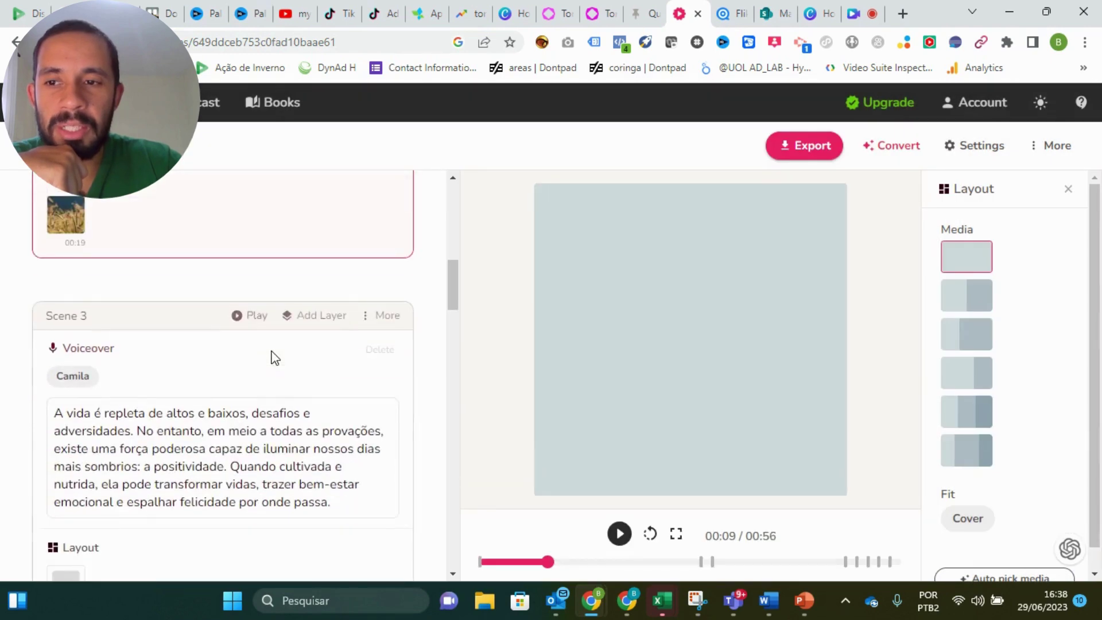
{"action": "scroll", "coordinate": [275, 357], "scroll_direction": "down", "scroll_amount": 4}
{"action": "left_click", "coordinate": [64, 351]}
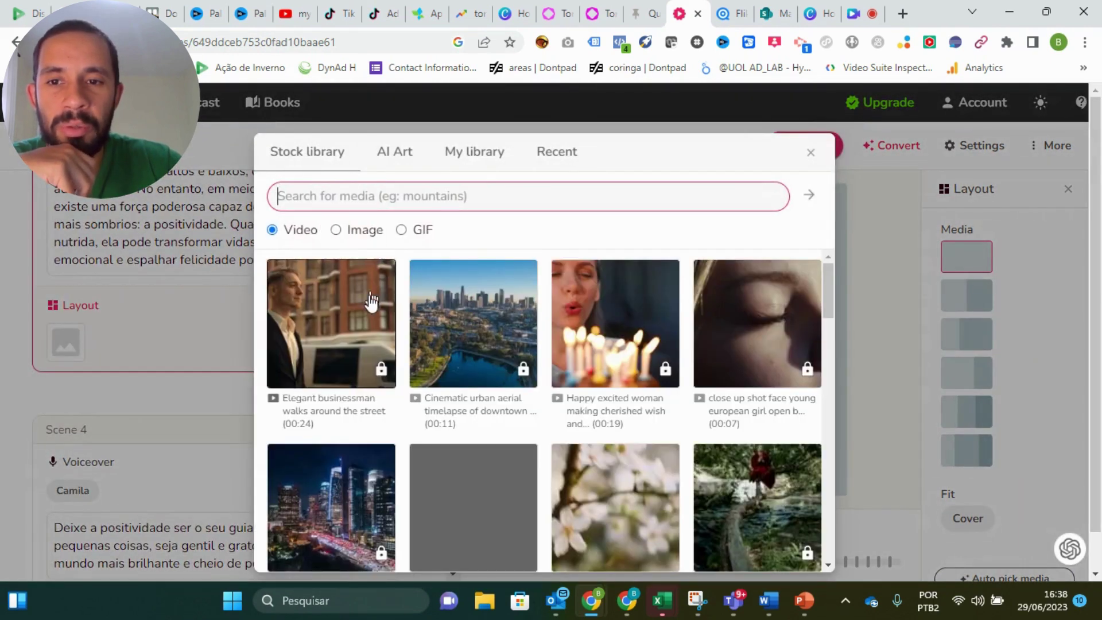
{"action": "scroll", "coordinate": [697, 320], "scroll_direction": "down", "scroll_amount": 3}
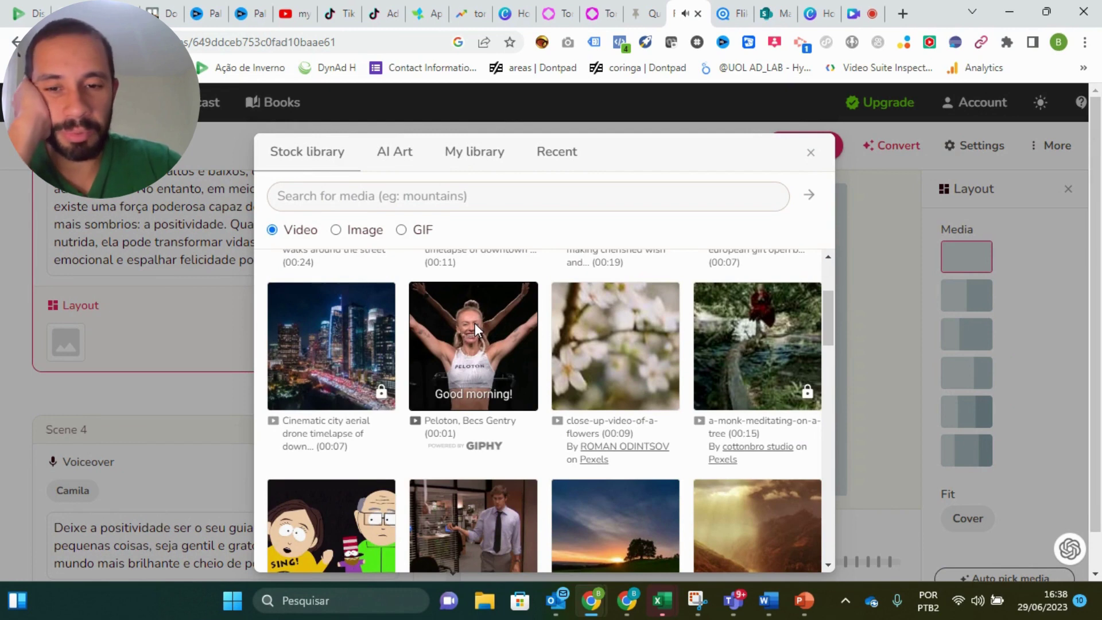
{"action": "left_click", "coordinate": [473, 323]}
{"action": "scroll", "coordinate": [315, 361], "scroll_direction": "down", "scroll_amount": 3}
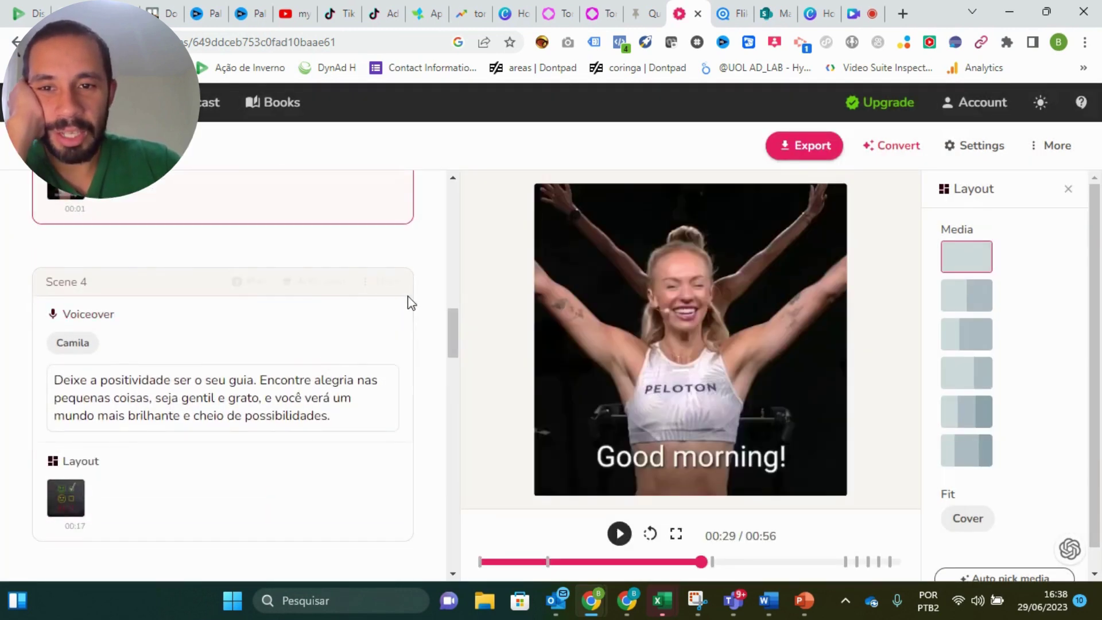
- Review the voiceovers and layout media of the scenes from the common scene through Scene 6
{"action": "scroll", "coordinate": [376, 318], "scroll_direction": "down", "scroll_amount": 20}
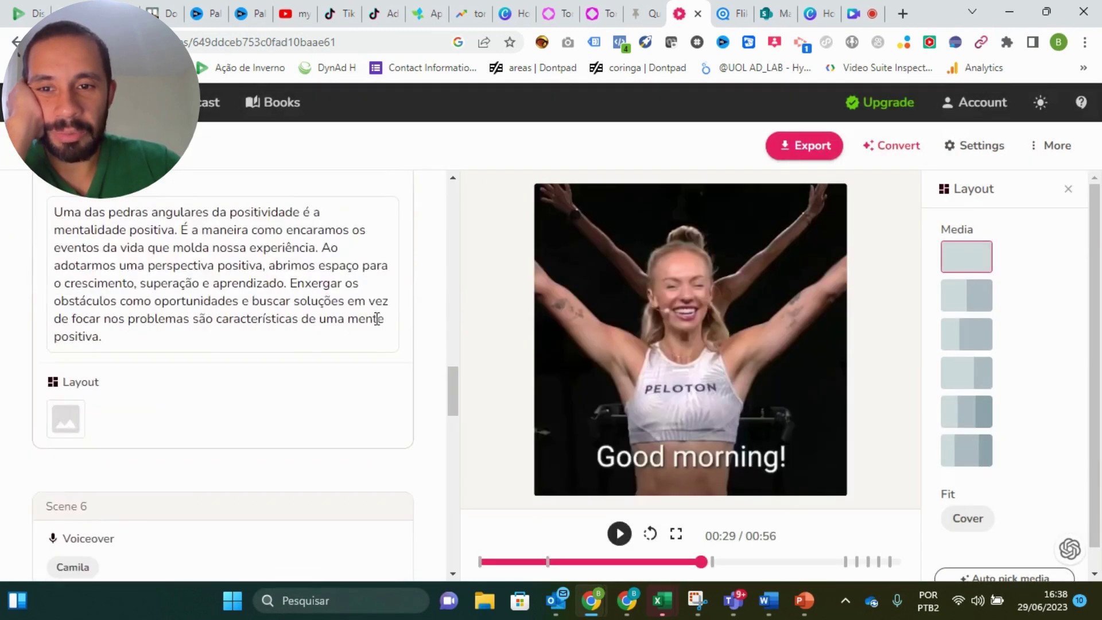
{"action": "scroll", "coordinate": [375, 319], "scroll_direction": "up", "scroll_amount": 20}
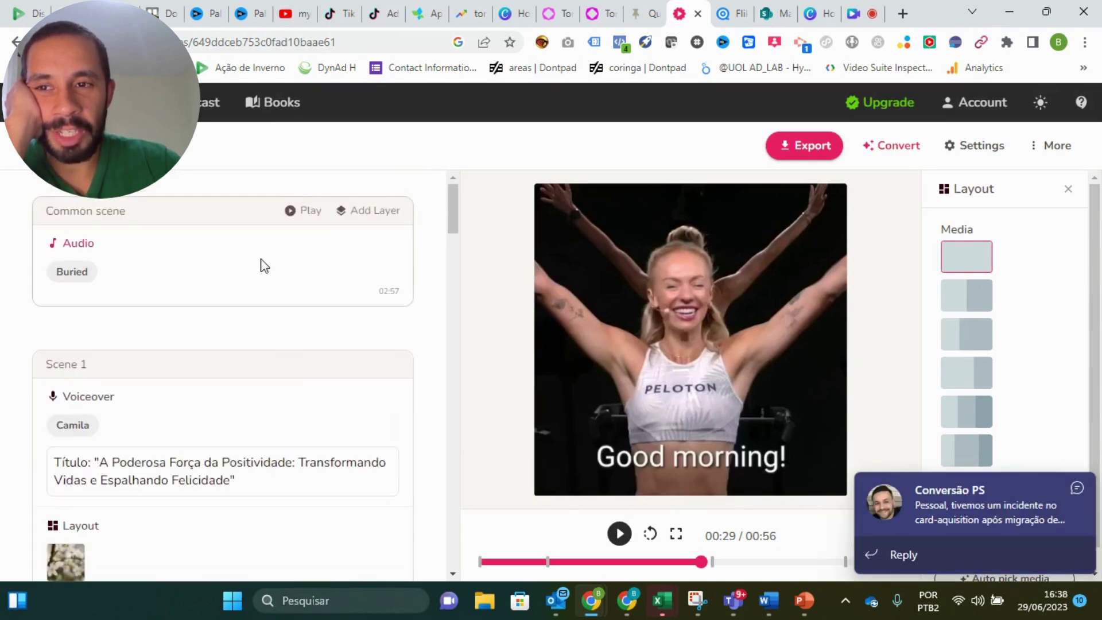
{"action": "scroll", "coordinate": [178, 282], "scroll_direction": "down", "scroll_amount": 1}
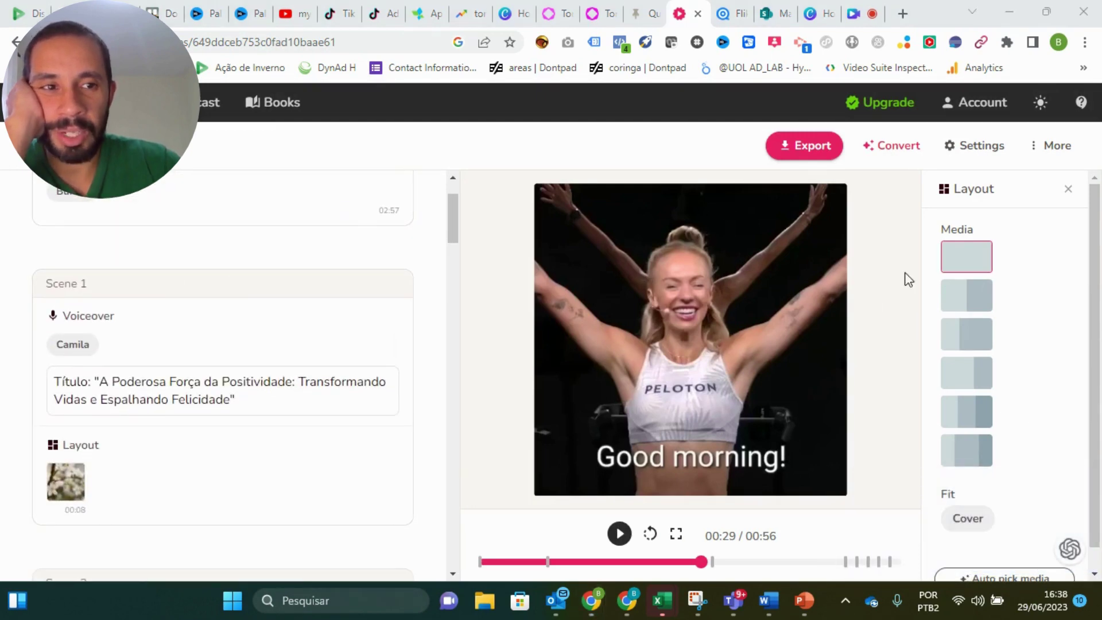
{"action": "scroll", "coordinate": [292, 350], "scroll_direction": "down", "scroll_amount": 10}
{"action": "scroll", "coordinate": [292, 351], "scroll_direction": "down", "scroll_amount": 4}
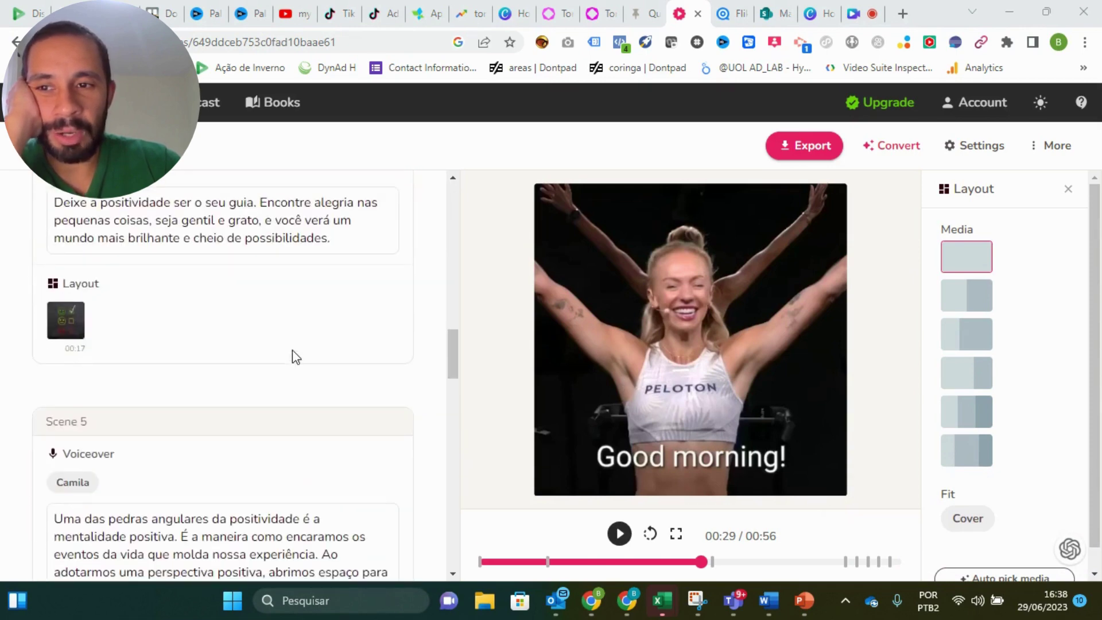
{"action": "scroll", "coordinate": [291, 353], "scroll_direction": "up", "scroll_amount": 3}
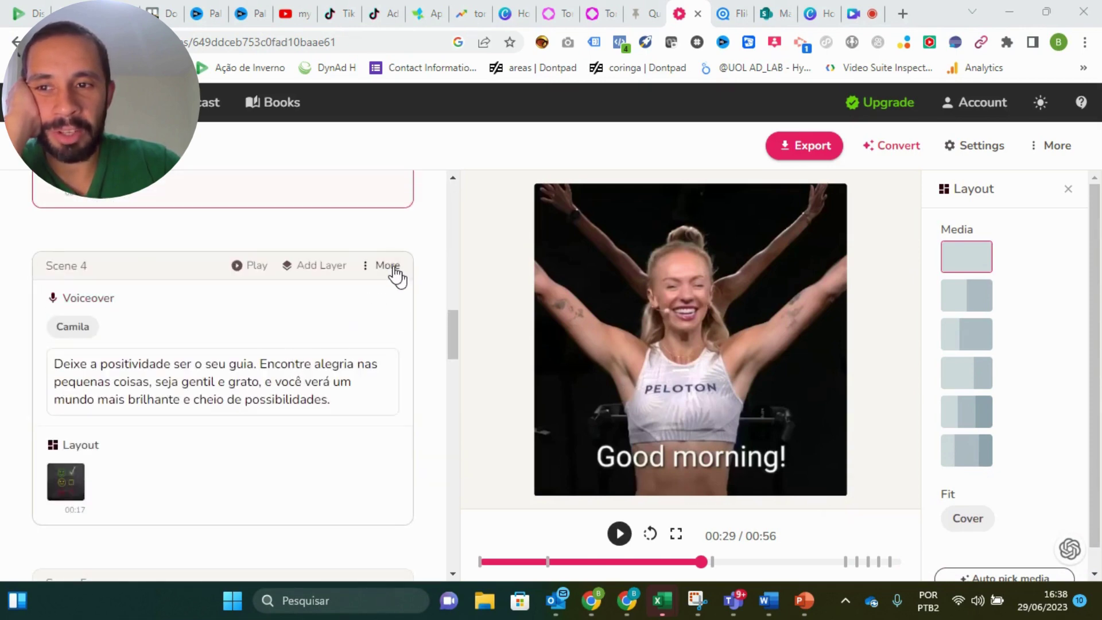
{"action": "scroll", "coordinate": [369, 308], "scroll_direction": "down", "scroll_amount": 8}
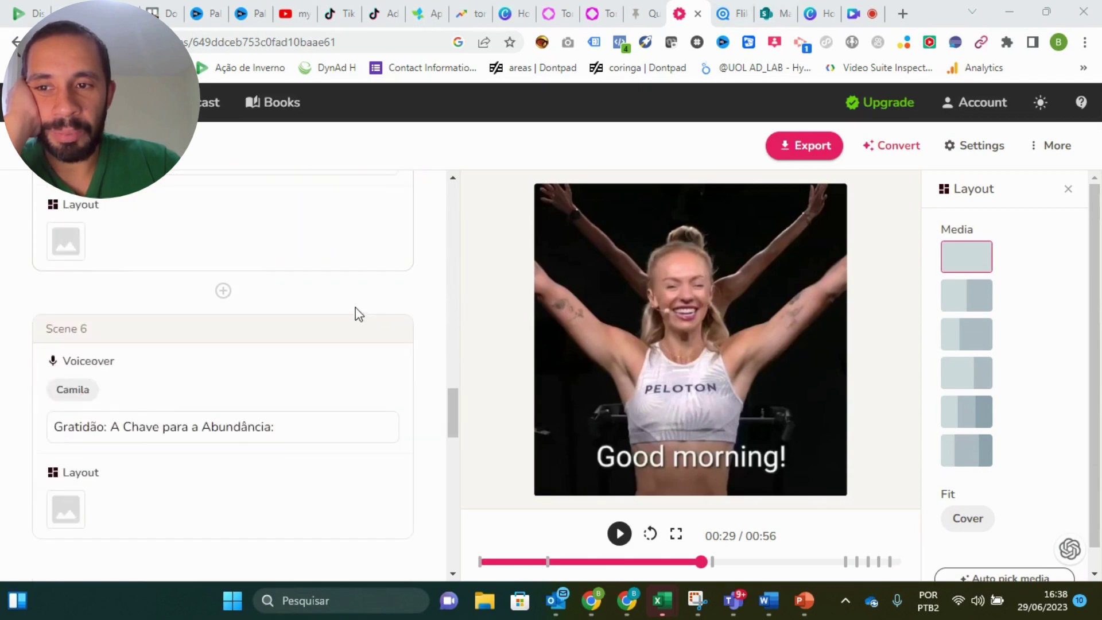
{"action": "scroll", "coordinate": [172, 327], "scroll_direction": "up", "scroll_amount": 6}
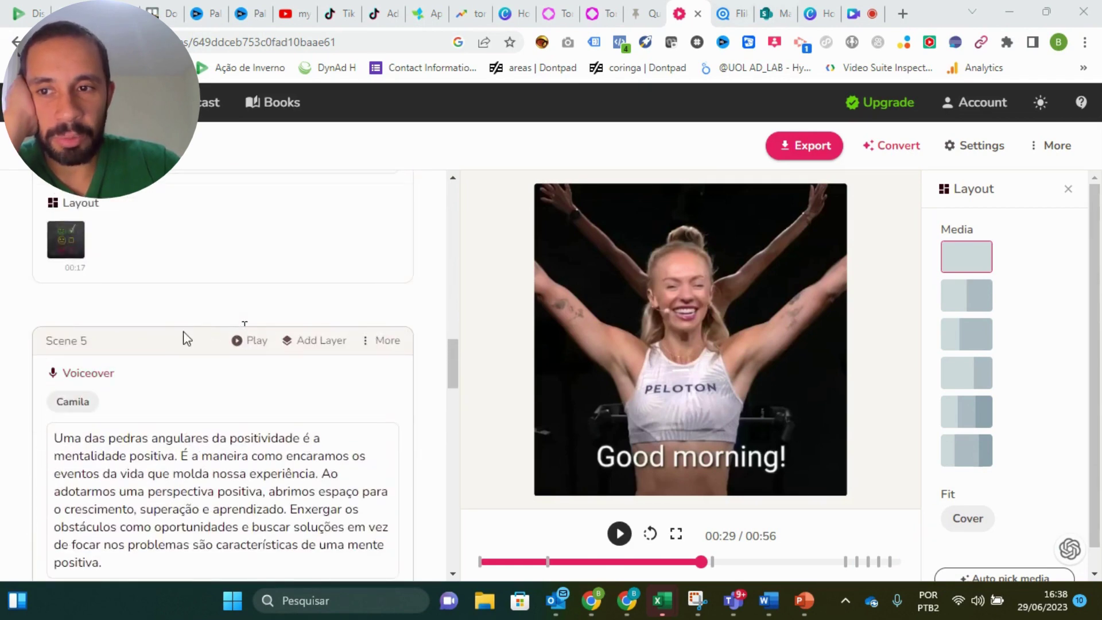
- Check the options available for Scene 5 without applying any, and return to the common scene
{"action": "left_click", "coordinate": [384, 344]}
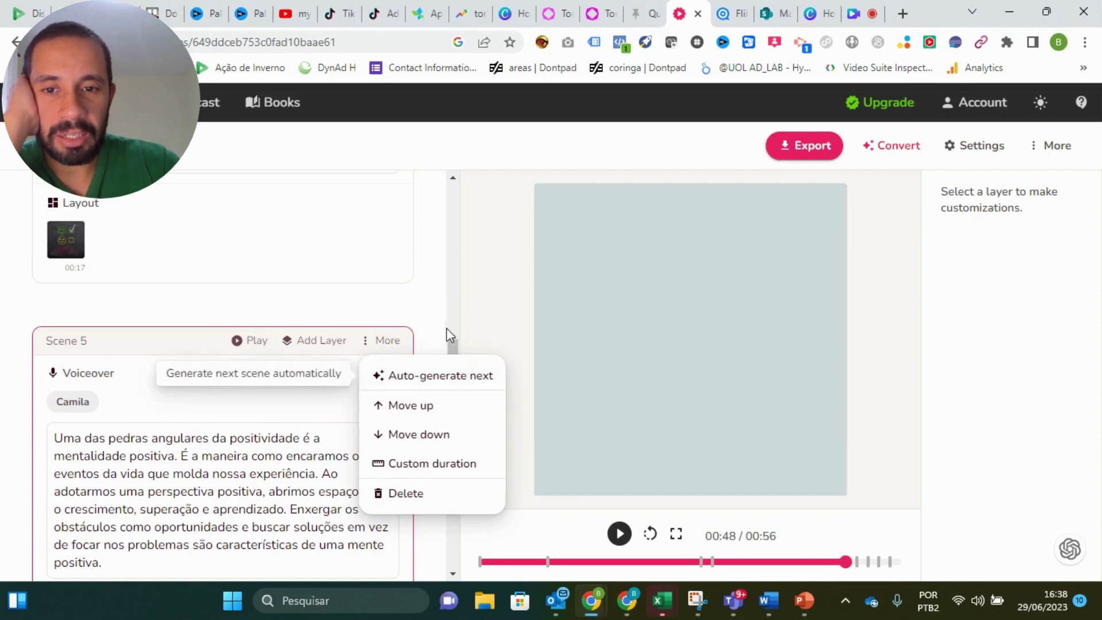
{"action": "left_click", "coordinate": [428, 321]}
{"action": "left_click", "coordinate": [1075, 489]}
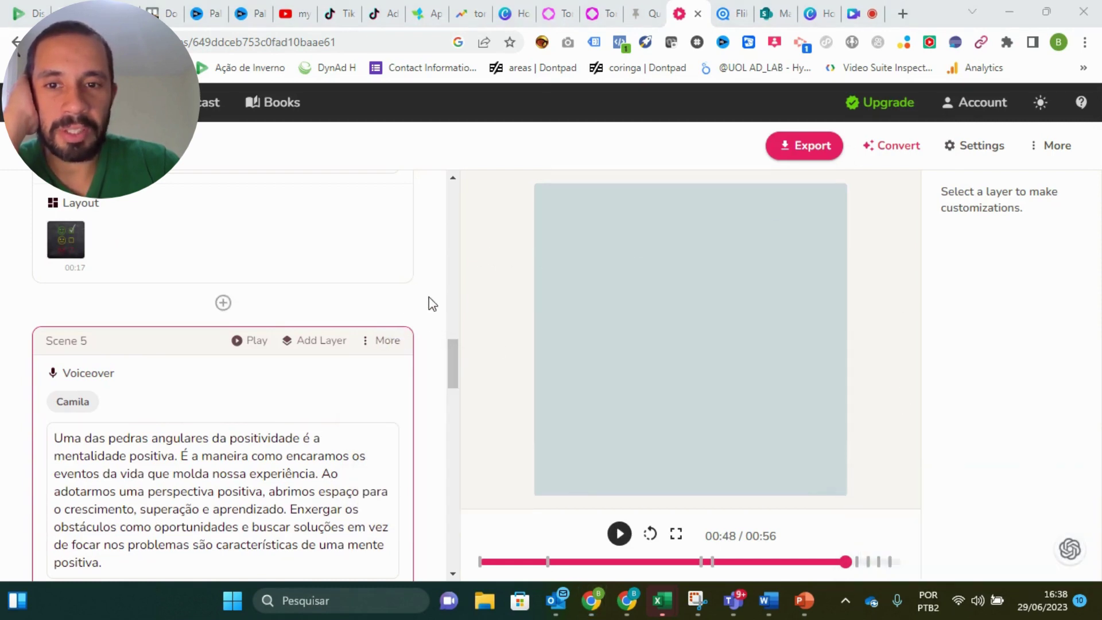
{"action": "scroll", "coordinate": [432, 309], "scroll_direction": "up", "scroll_amount": 15}
{"action": "scroll", "coordinate": [403, 295], "scroll_direction": "down", "scroll_amount": 4}
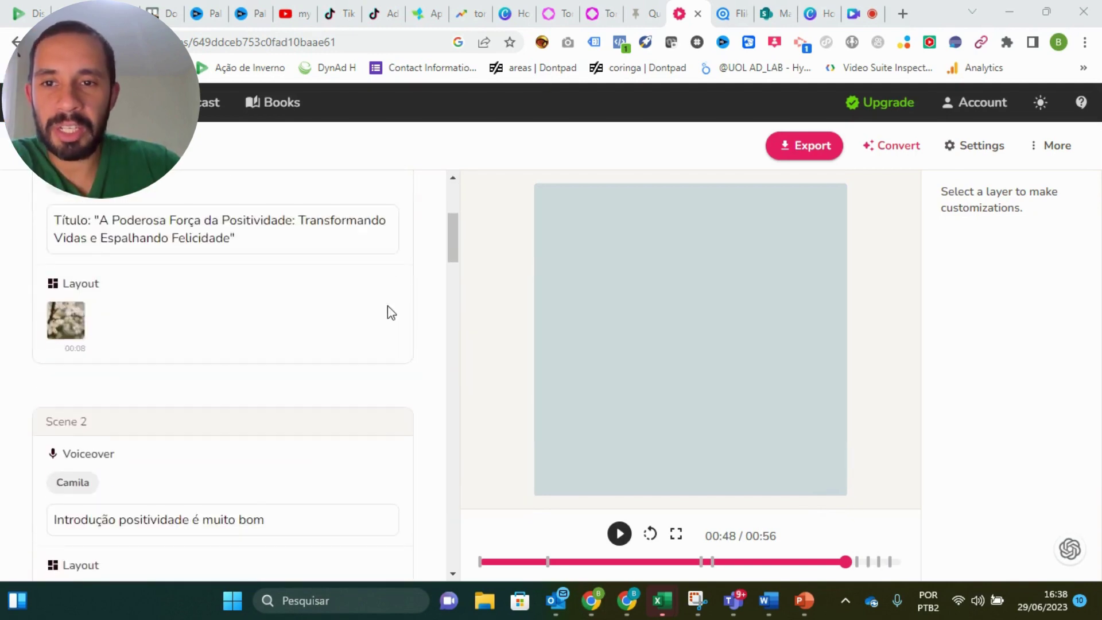
{"action": "scroll", "coordinate": [388, 306], "scroll_direction": "up", "scroll_amount": 4}
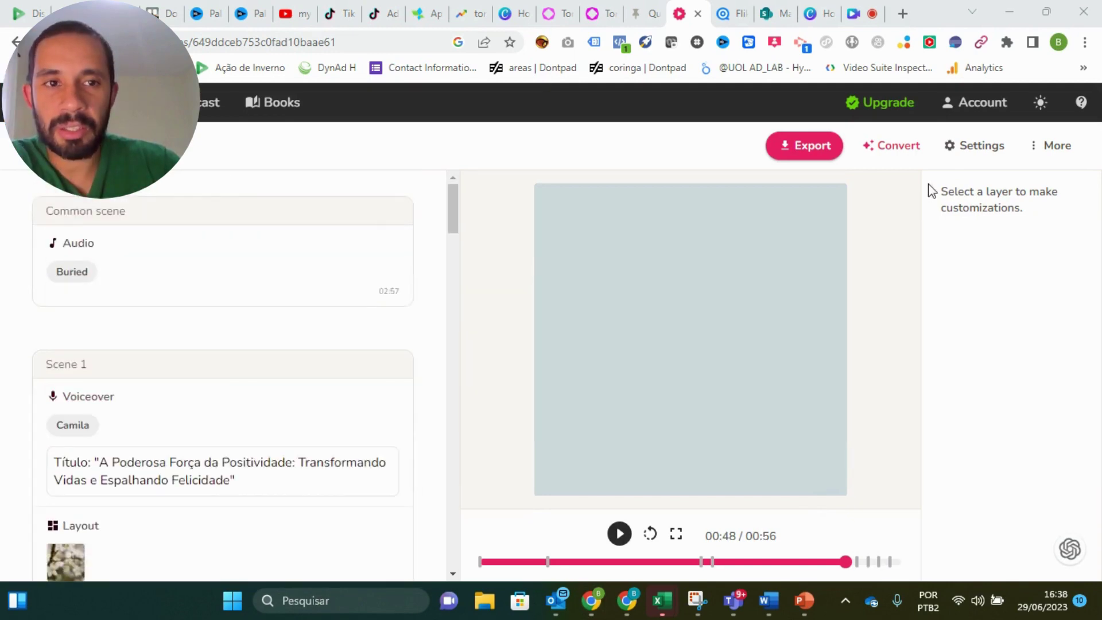
- Look over the conversion options, open the Export dialog and close it without exporting
{"action": "left_click", "coordinate": [893, 151]}
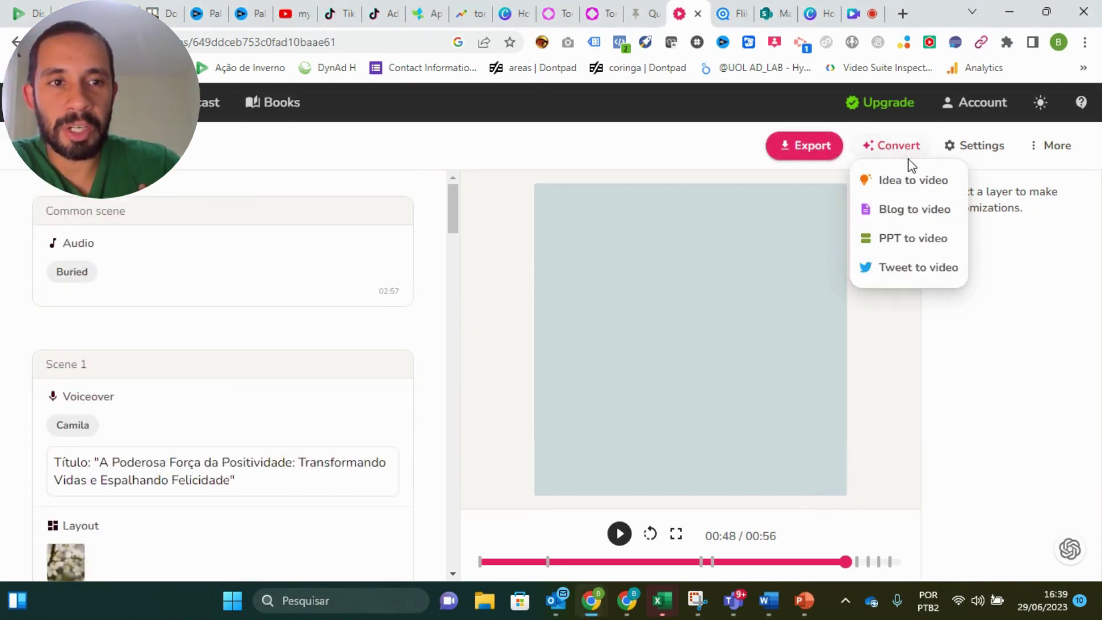
{"action": "left_click", "coordinate": [836, 152]}
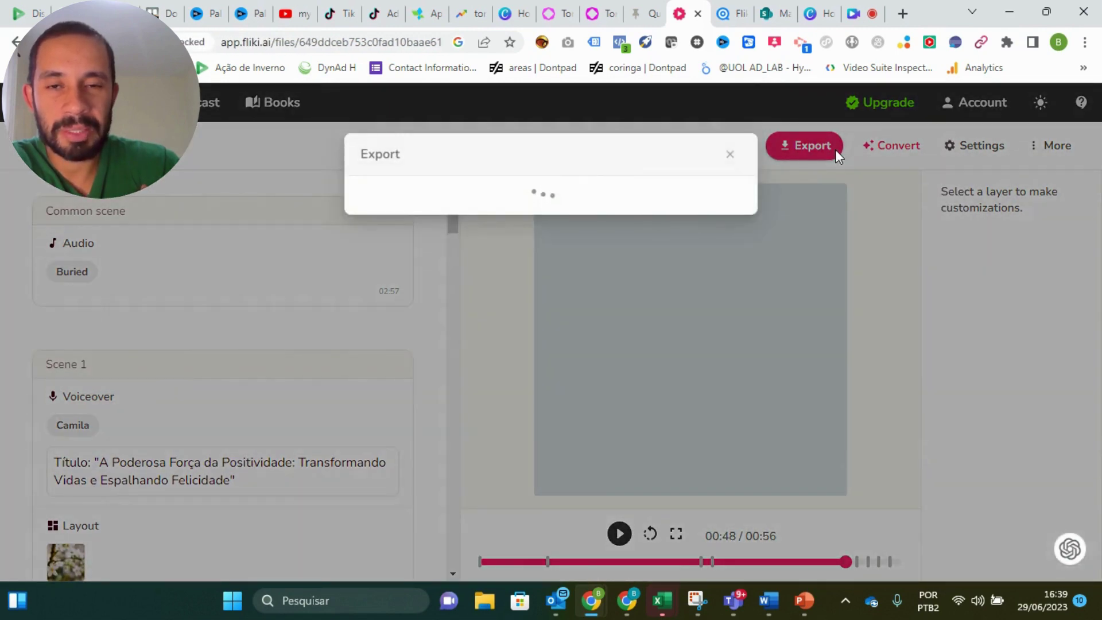
{"action": "left_click", "coordinate": [729, 154]}
- Play the video preview and rewind it to the very beginning
{"action": "left_click", "coordinate": [651, 541]}
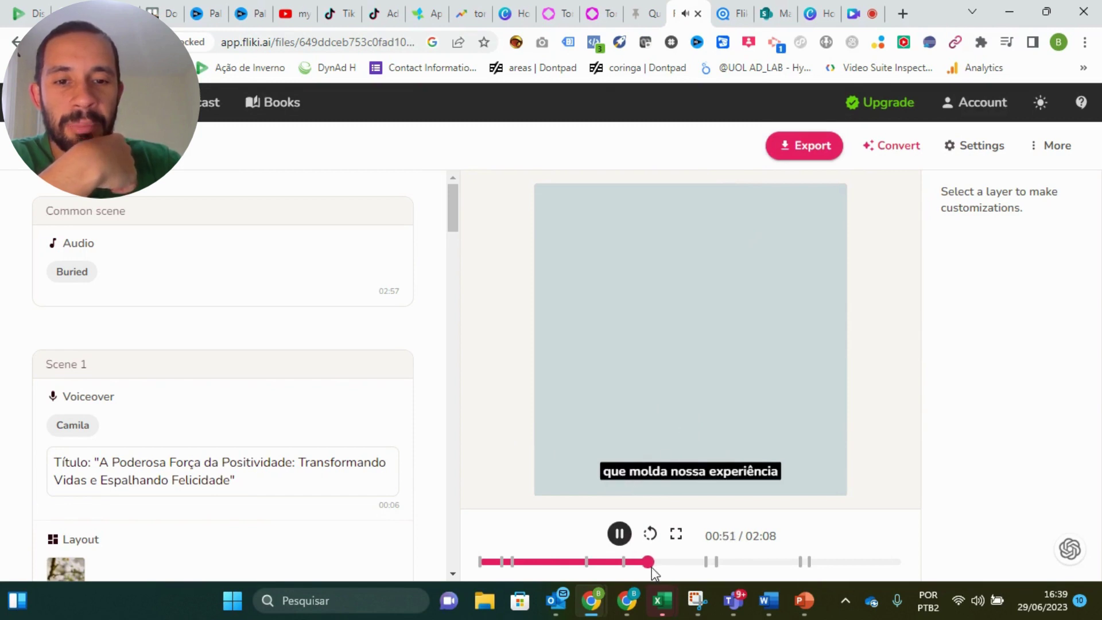
{"action": "left_click_drag", "start_coordinate": [648, 563], "coordinate": [480, 563]}
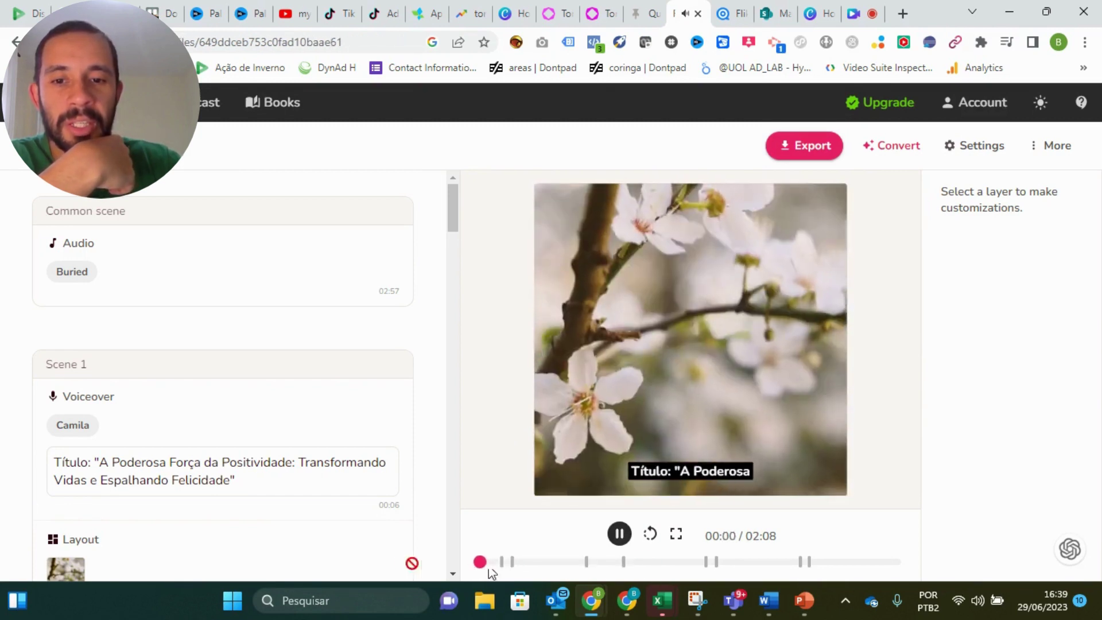
{"action": "left_click", "coordinate": [607, 562]}
{"action": "left_click_drag", "start_coordinate": [601, 571], "coordinate": [482, 564]}
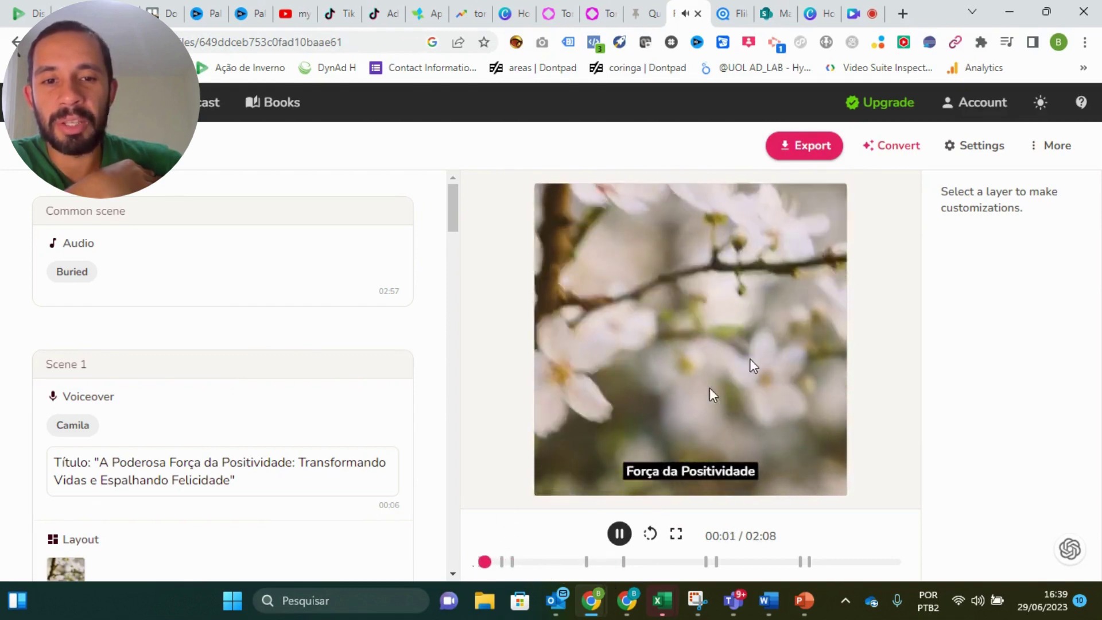
{"action": "scroll", "coordinate": [345, 396], "scroll_direction": "down", "scroll_amount": 3}
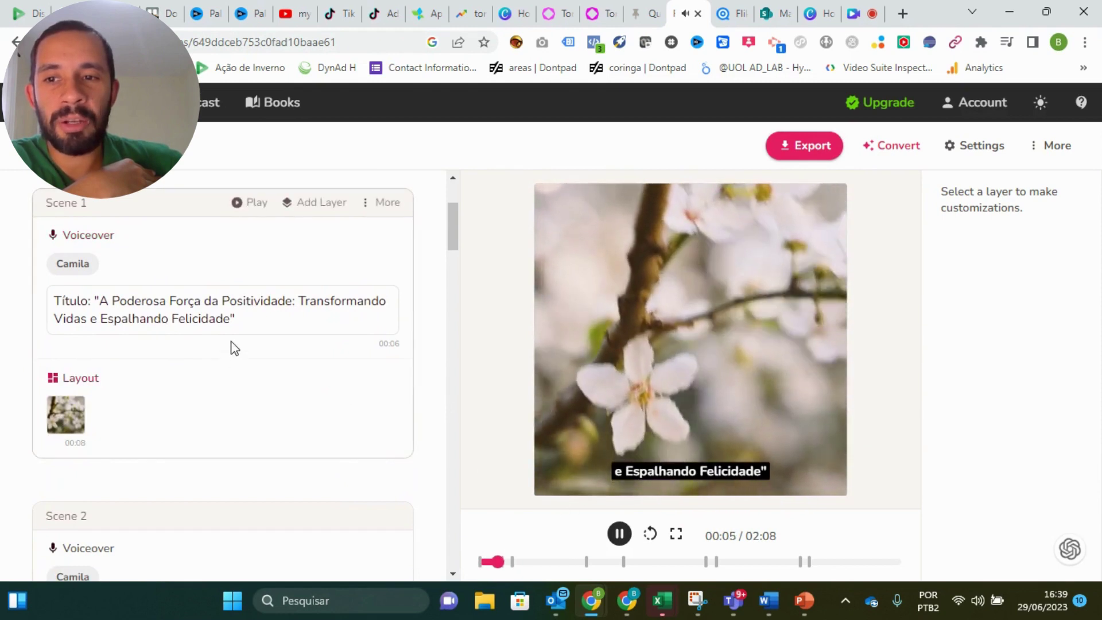
- Select Scene 1's voiceover text and replay the preview from there while reviewing the scenes down to Scene 4
{"action": "left_click", "coordinate": [244, 322]}
{"action": "scroll", "coordinate": [344, 396], "scroll_direction": "down", "scroll_amount": 2}
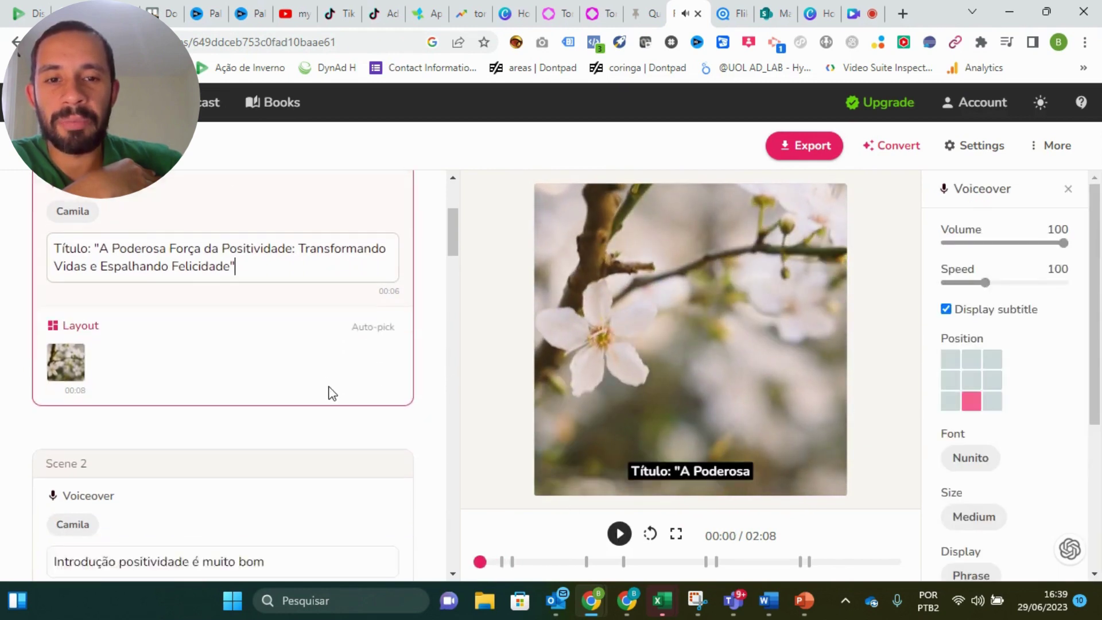
{"action": "left_click", "coordinate": [618, 533]}
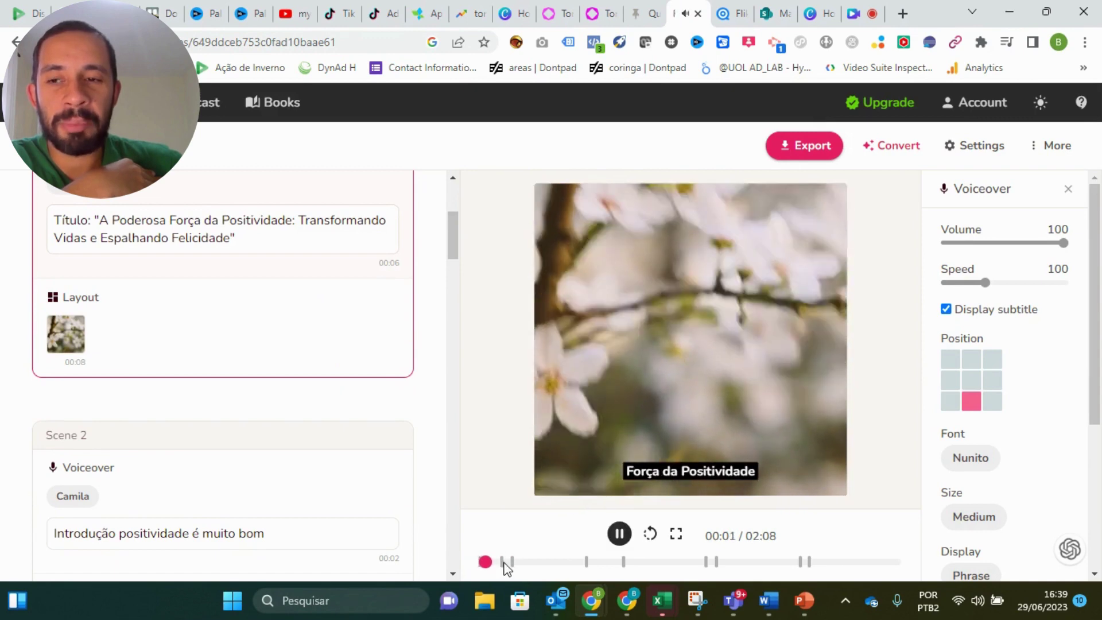
{"action": "scroll", "coordinate": [383, 491], "scroll_direction": "down", "scroll_amount": 5}
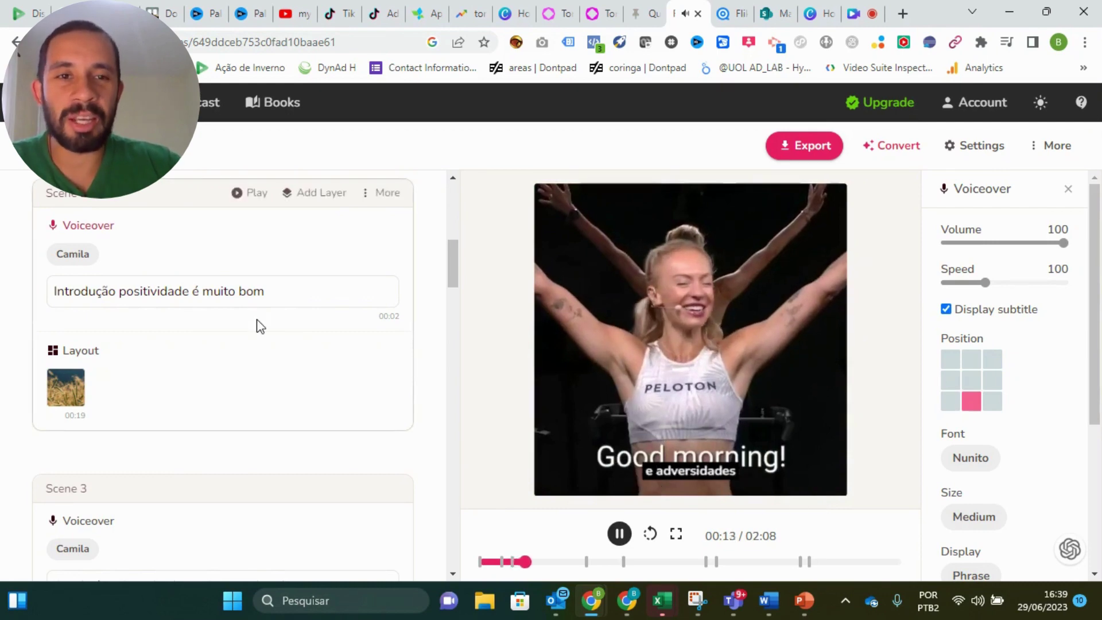
{"action": "scroll", "coordinate": [256, 325], "scroll_direction": "down", "scroll_amount": 4}
{"action": "scroll", "coordinate": [263, 332], "scroll_direction": "down", "scroll_amount": 7}
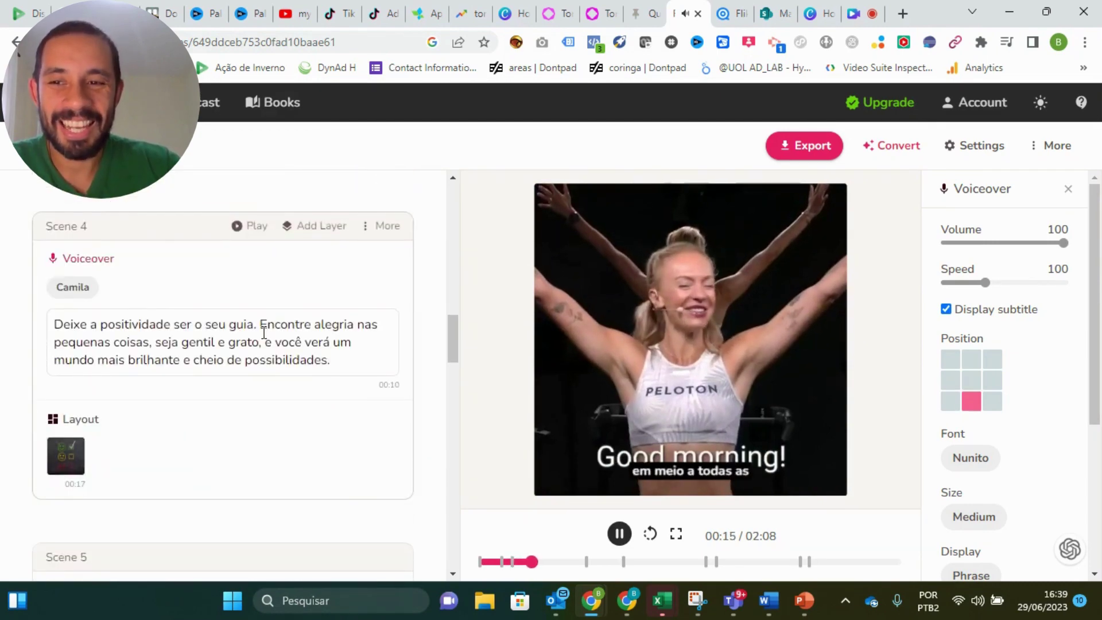
- Skip the preview ahead to the end of Scene 3, check the scenes through Scene 9 and pause playback
{"action": "left_click", "coordinate": [582, 562]}
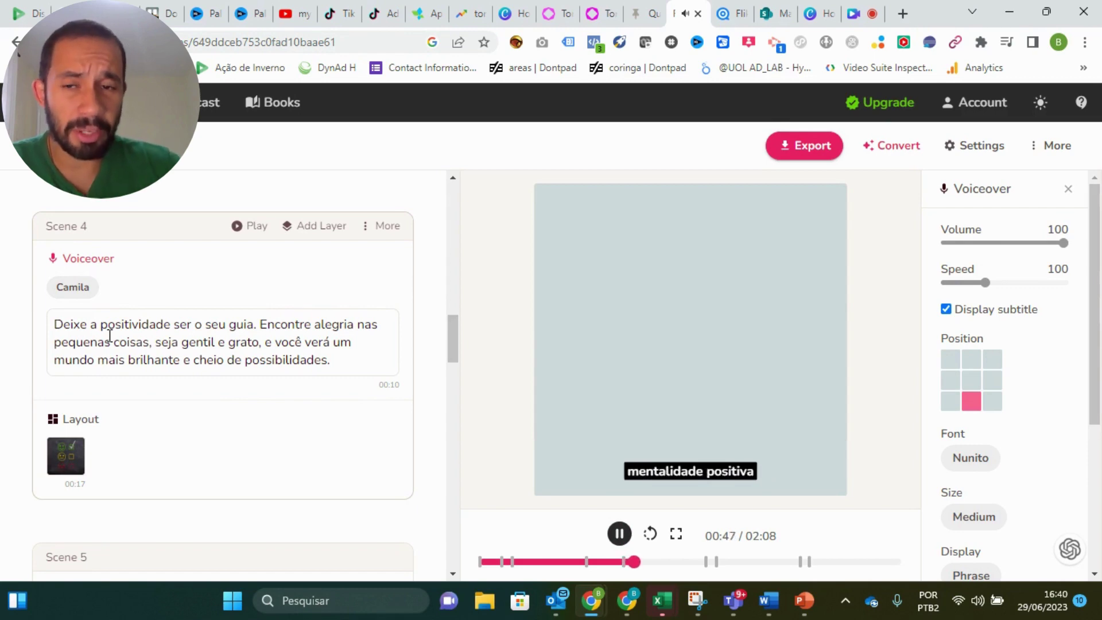
{"action": "scroll", "coordinate": [109, 339], "scroll_direction": "up", "scroll_amount": 10}
{"action": "scroll", "coordinate": [374, 404], "scroll_direction": "down", "scroll_amount": 8}
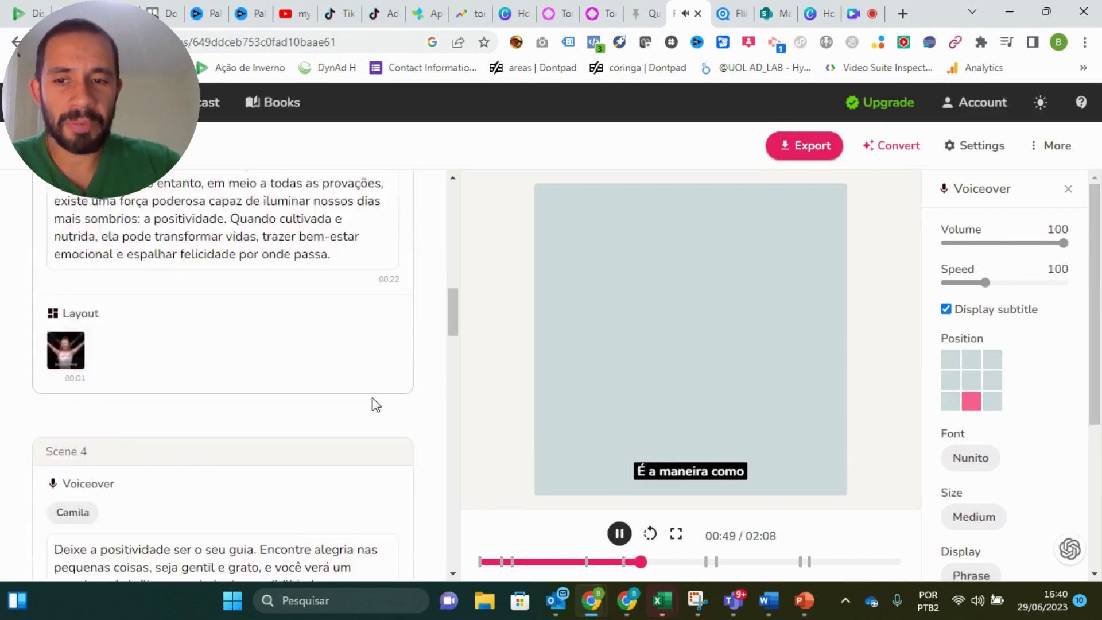
{"action": "scroll", "coordinate": [367, 396], "scroll_direction": "down", "scroll_amount": 20}
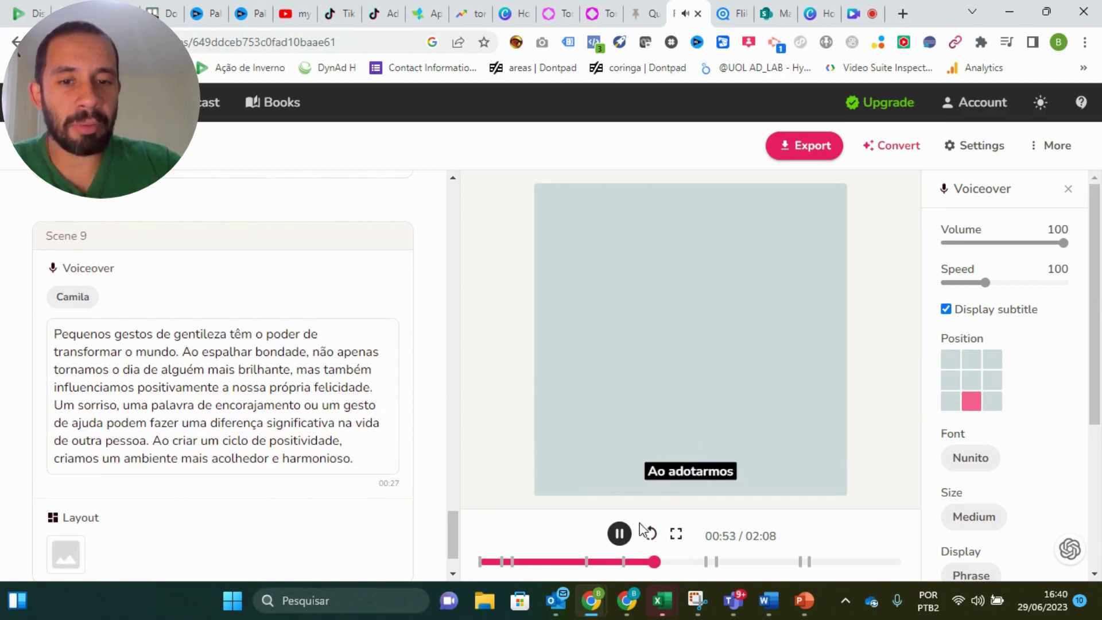
{"action": "left_click", "coordinate": [619, 533]}
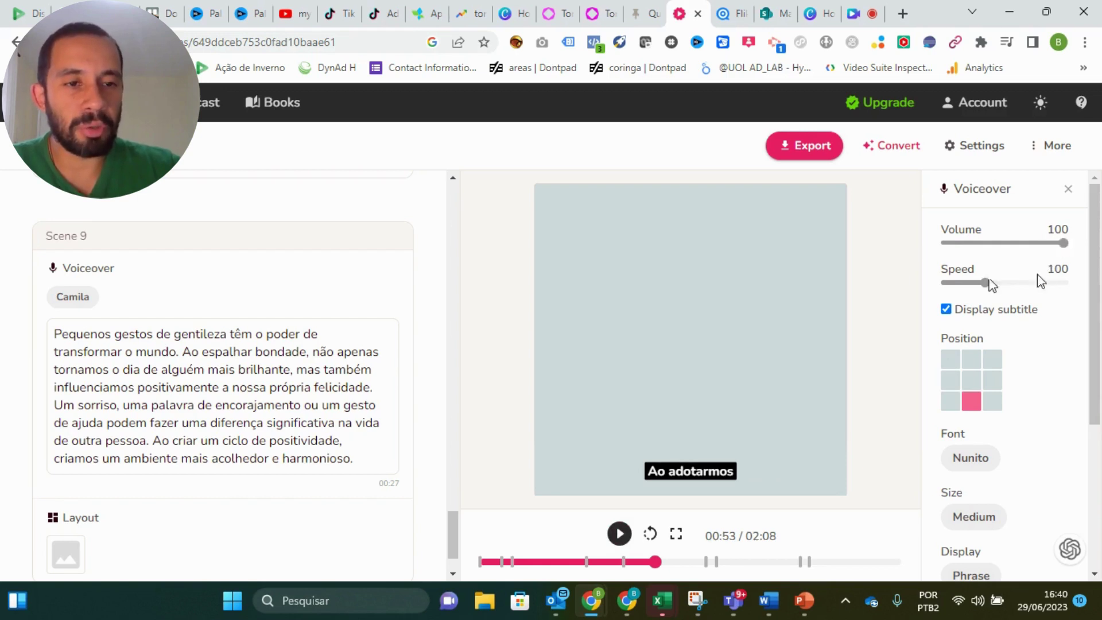
- Examine the voiceover's subtitle settings and the list of available fonts, keeping Nunito
{"action": "scroll", "coordinate": [1040, 281], "scroll_direction": "down", "scroll_amount": 1}
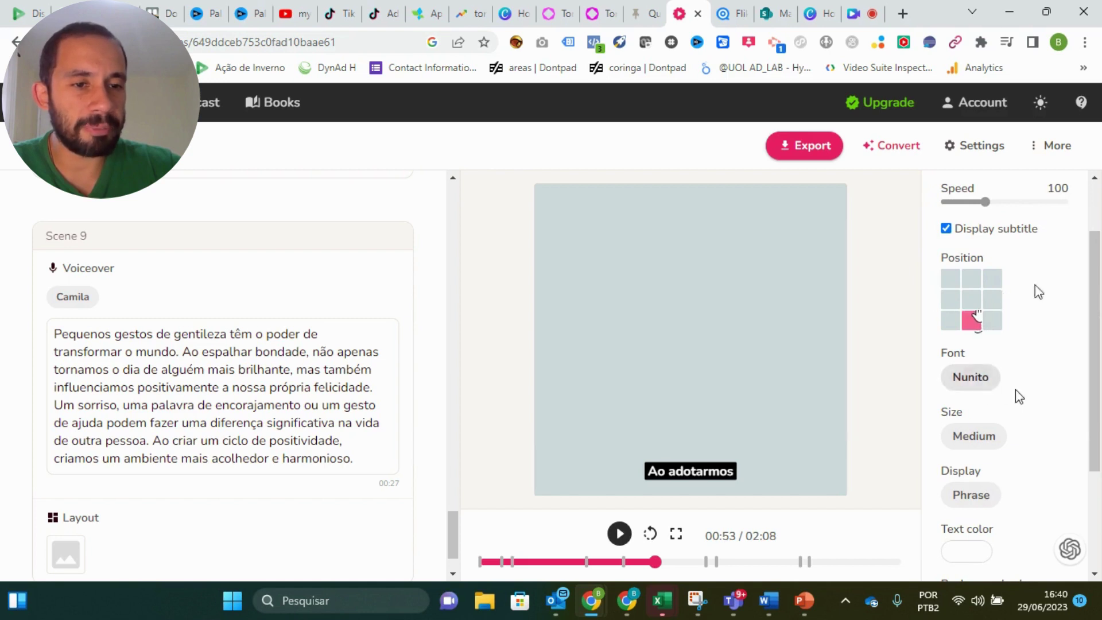
{"action": "scroll", "coordinate": [1013, 390], "scroll_direction": "down", "scroll_amount": 1}
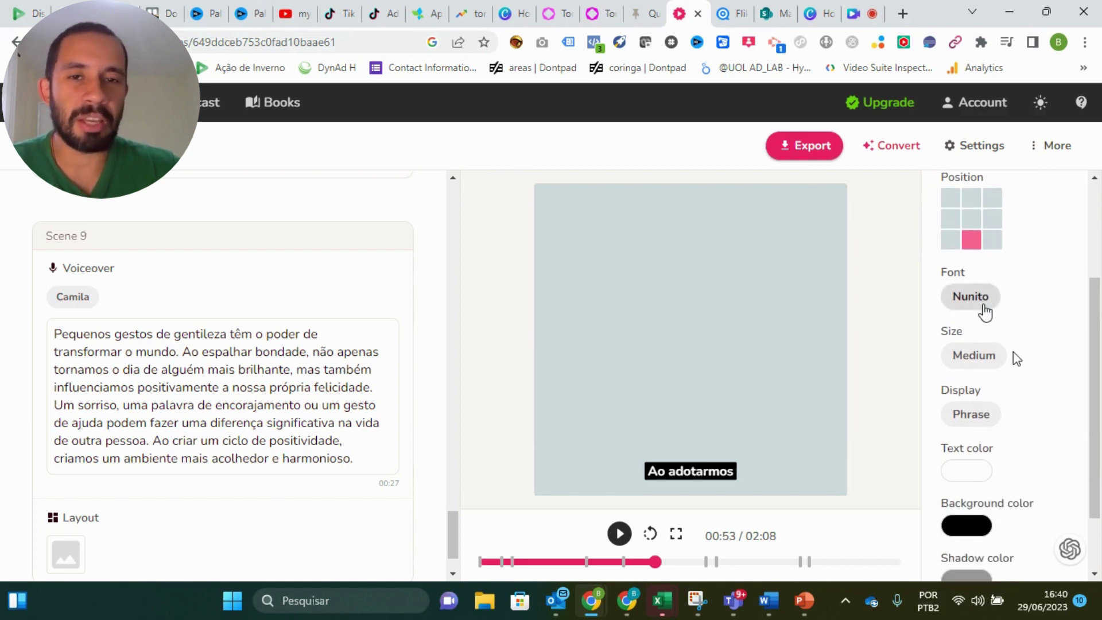
{"action": "scroll", "coordinate": [984, 312], "scroll_direction": "up", "scroll_amount": 2}
{"action": "scroll", "coordinate": [979, 339], "scroll_direction": "down", "scroll_amount": 2}
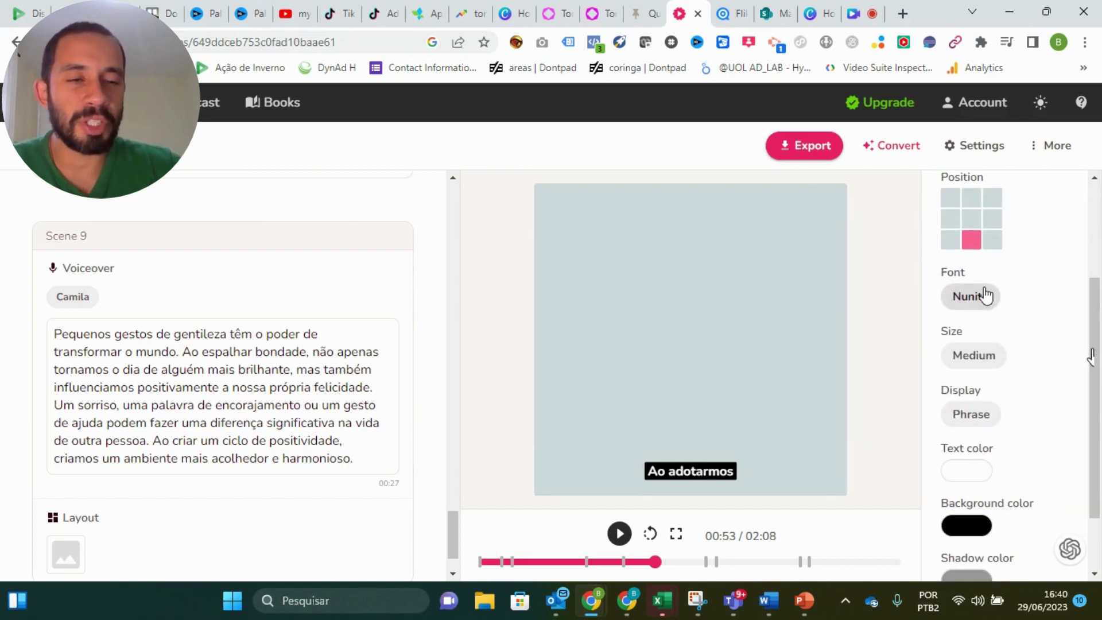
{"action": "left_click", "coordinate": [985, 296]}
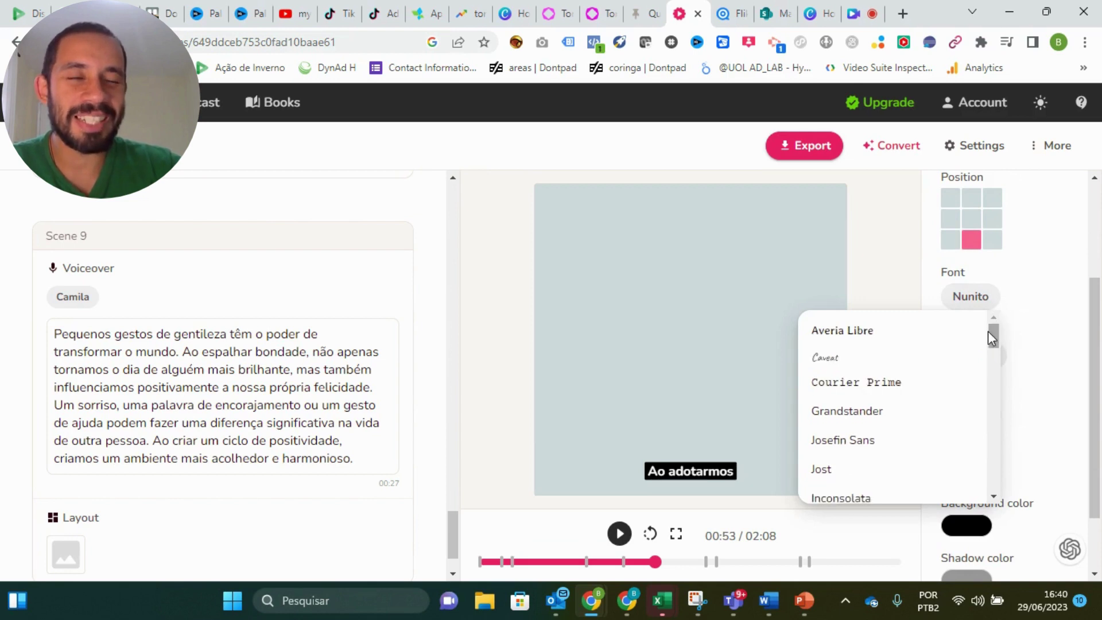
{"action": "left_click", "coordinate": [1025, 337]}
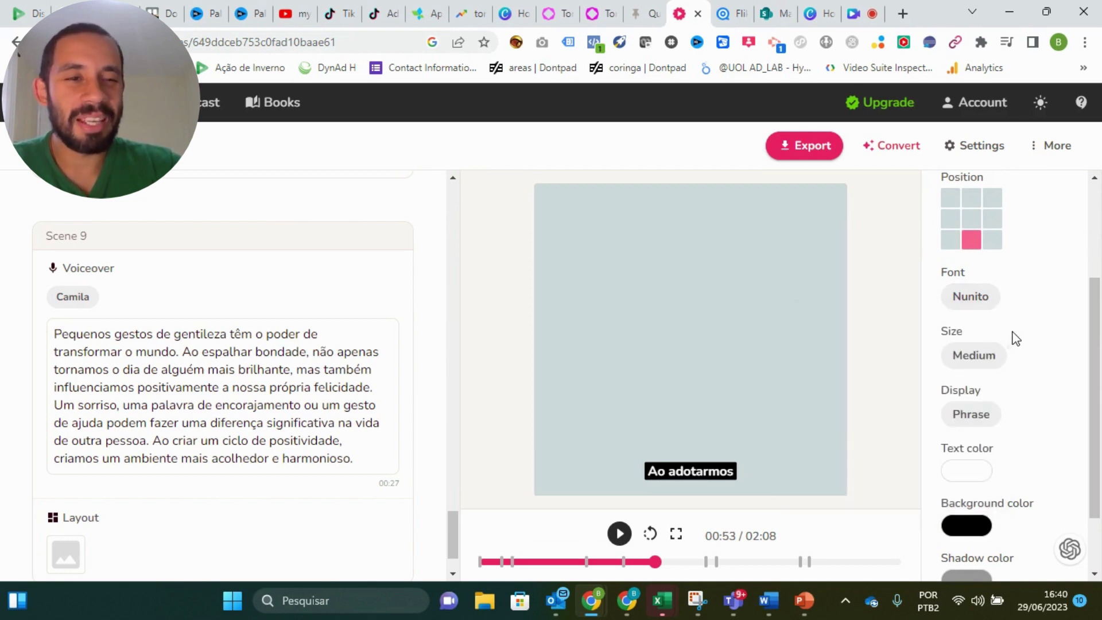
- Examine the subtitle size choices and the text color setting without changing them
{"action": "scroll", "coordinate": [1010, 337], "scroll_direction": "down", "scroll_amount": 2}
{"action": "left_click", "coordinate": [994, 284]}
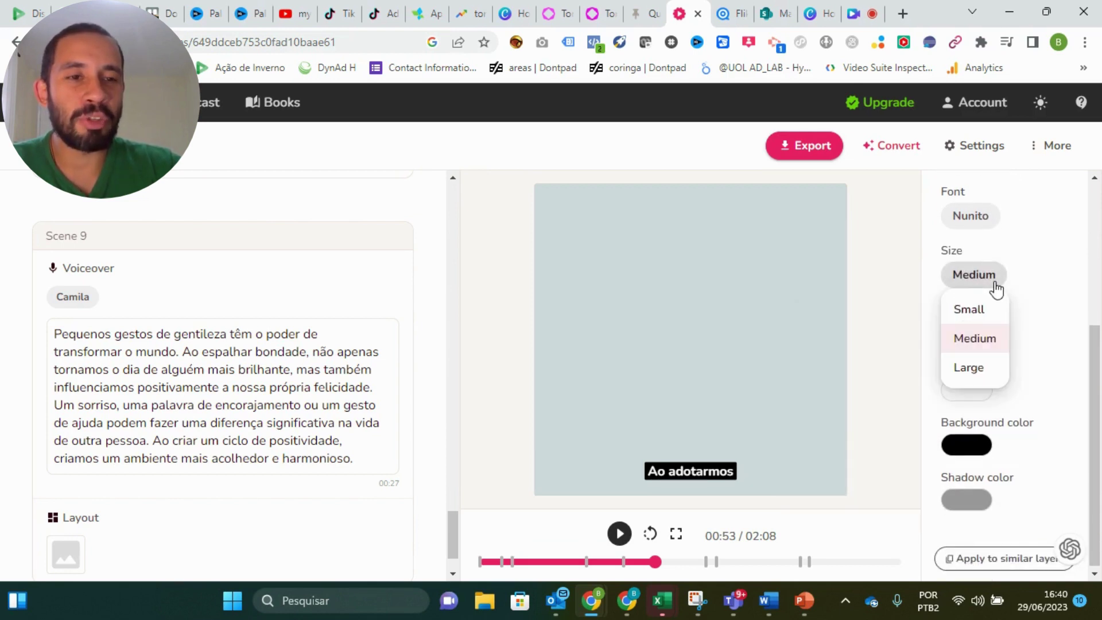
{"action": "left_click", "coordinate": [1028, 293]}
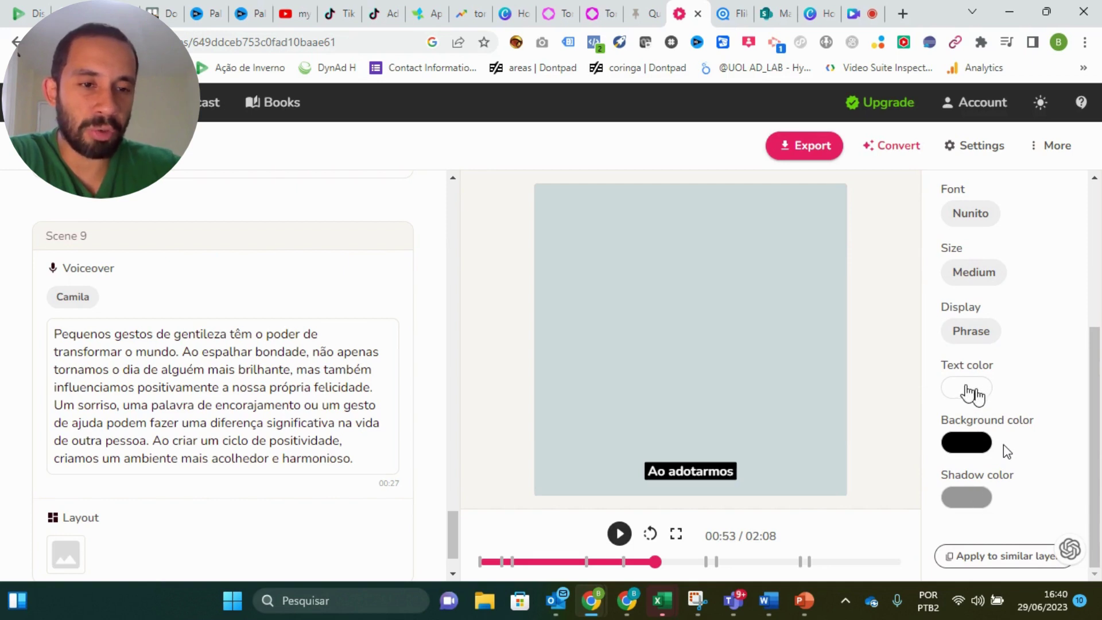
{"action": "left_click", "coordinate": [968, 393]}
{"action": "left_click", "coordinate": [967, 392]}
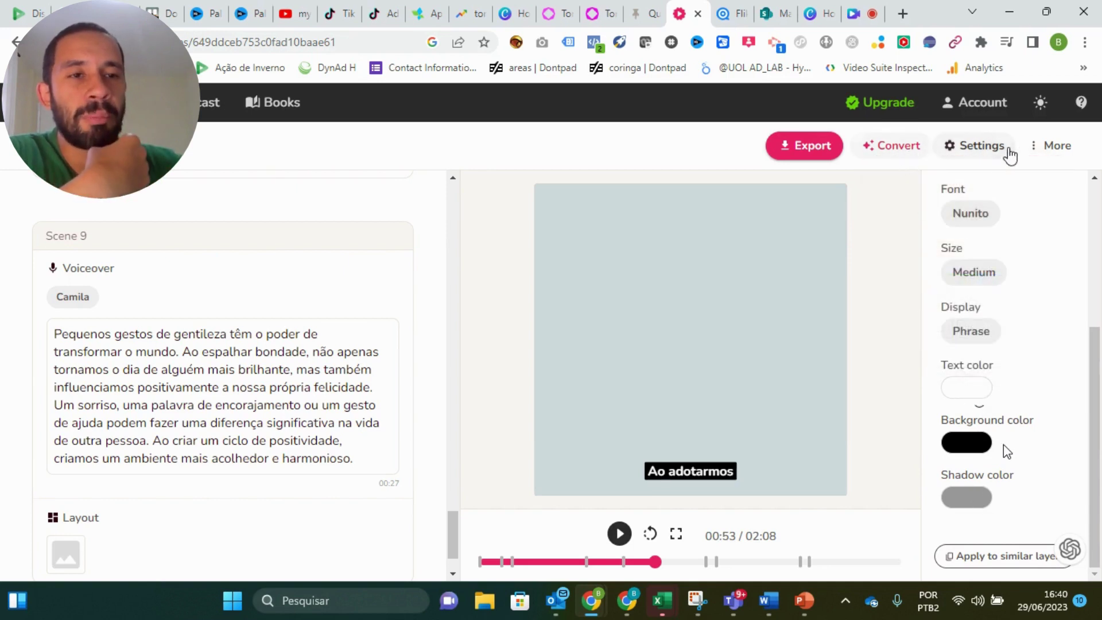
- Inspect the video's general settings, close them without saving and view the available conversion types
{"action": "left_click", "coordinate": [981, 146]}
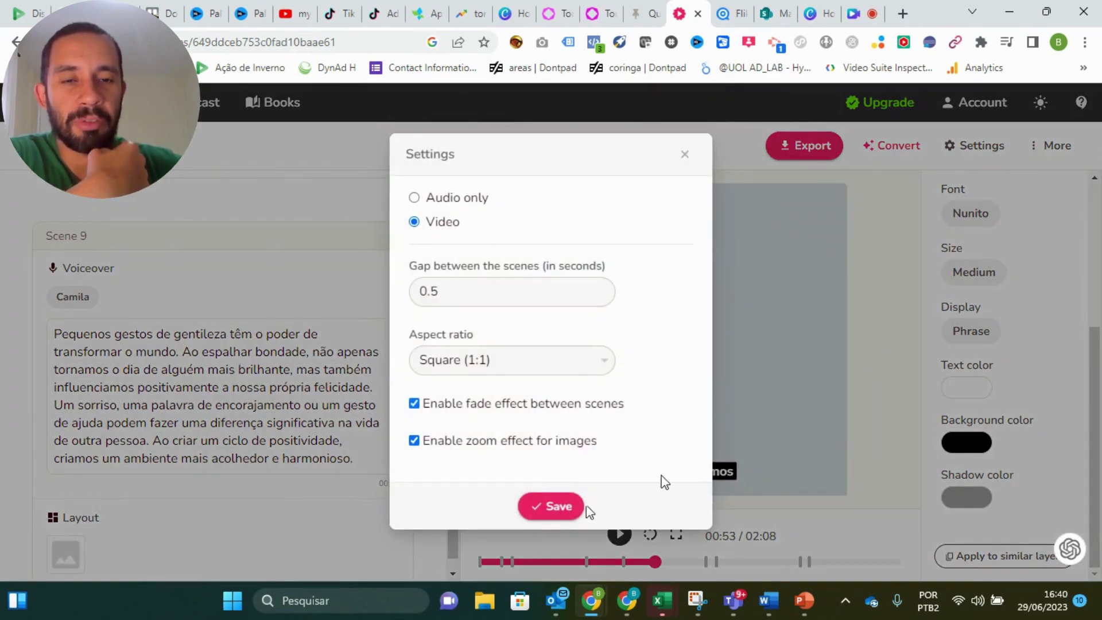
{"action": "left_click", "coordinate": [1007, 154]}
{"action": "left_click", "coordinate": [900, 150]}
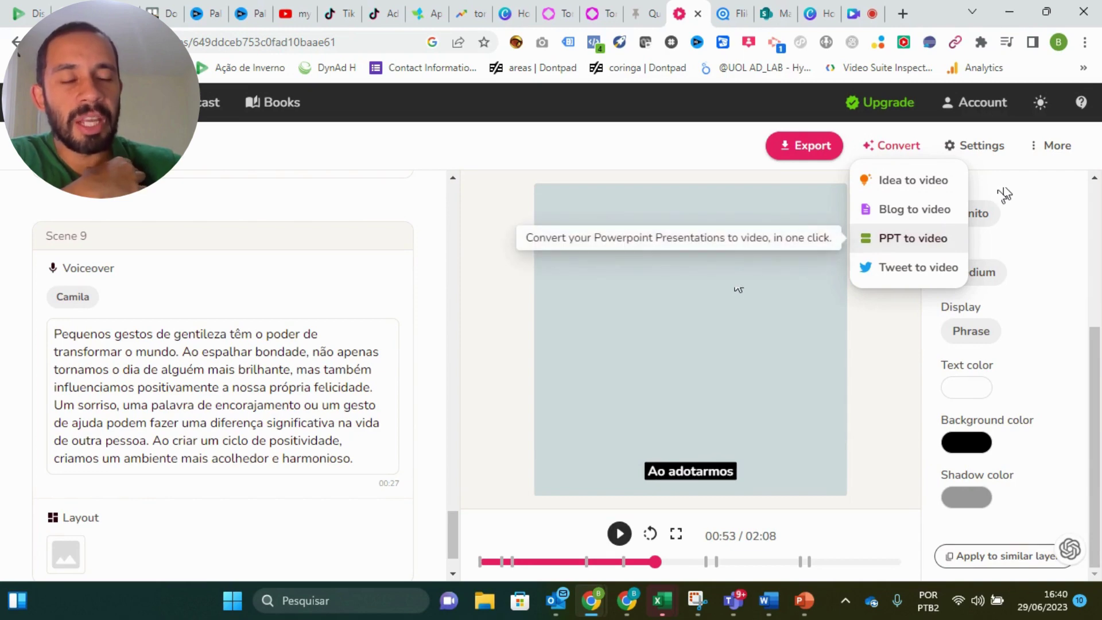
- Check the video's export status twice, closing the export dialog after each check
{"action": "left_click", "coordinate": [813, 145]}
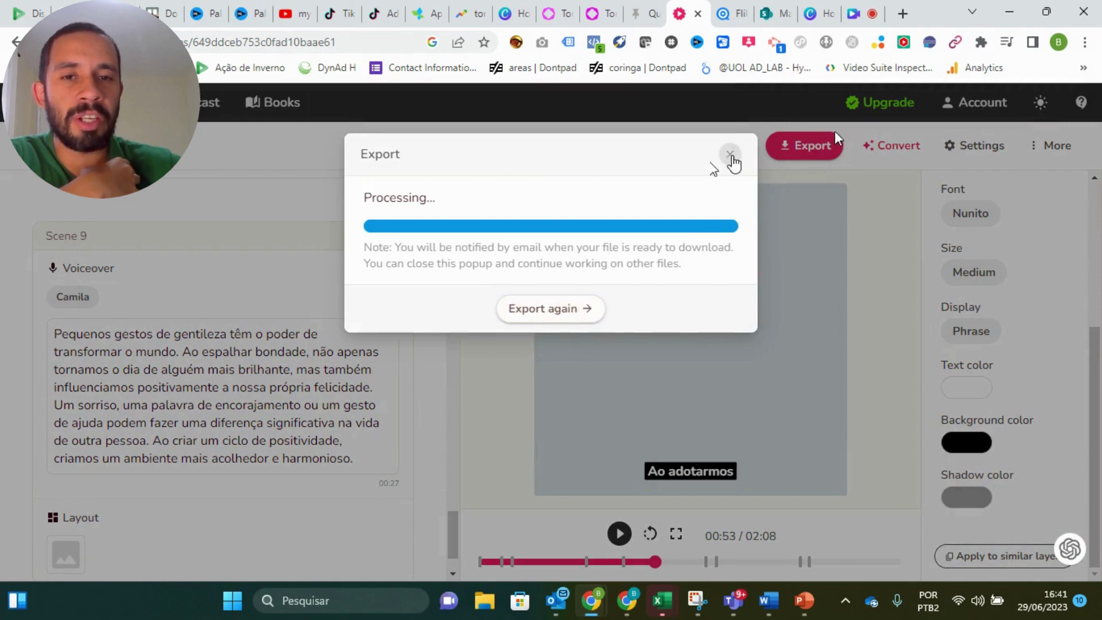
{"action": "left_click", "coordinate": [730, 155]}
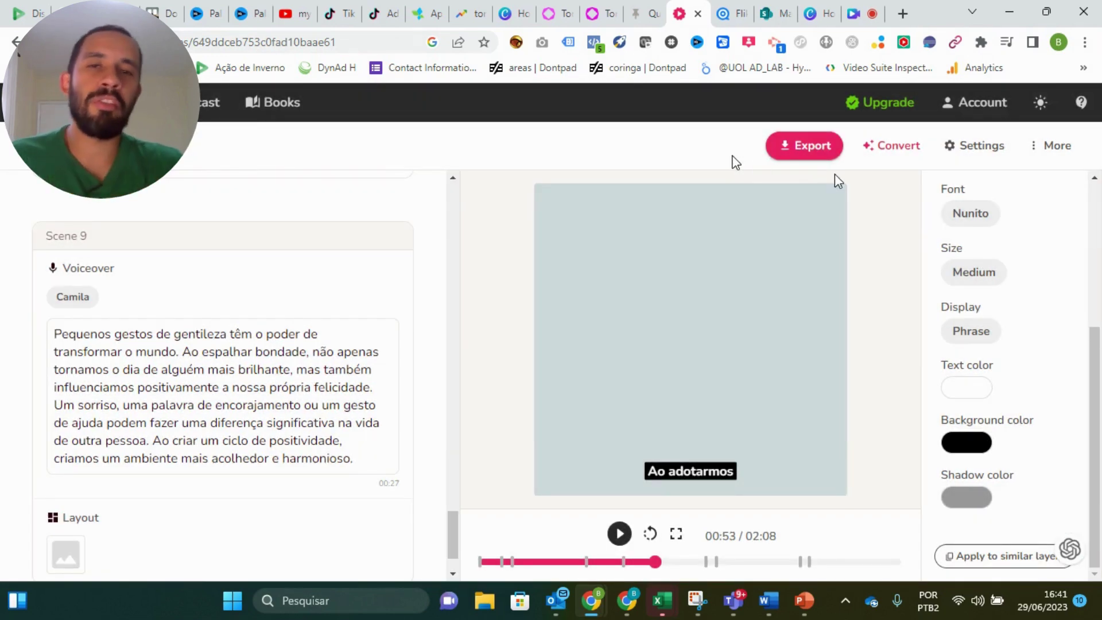
{"action": "left_click", "coordinate": [828, 151]}
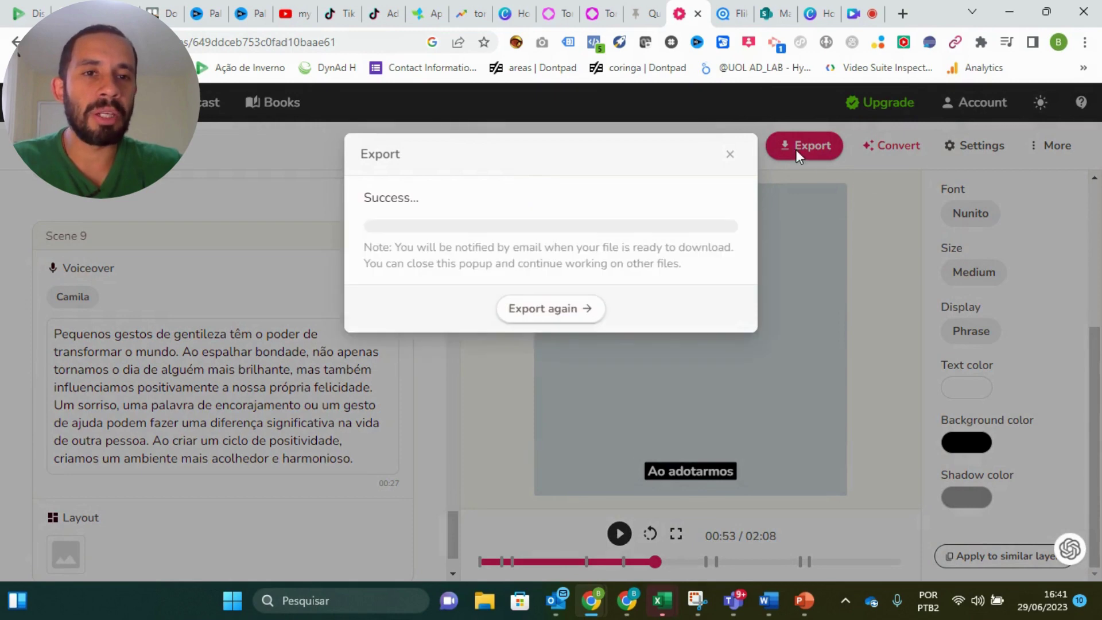
{"action": "left_click", "coordinate": [730, 156]}
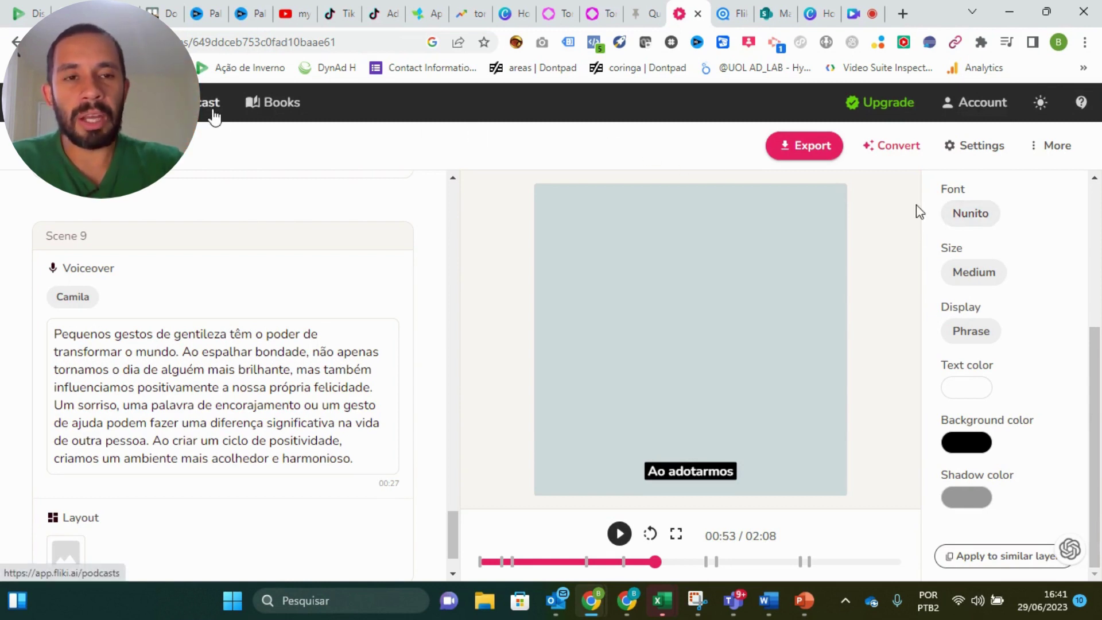
- Look through the Podcast and Books sections, switching between them, and return to the list of files
{"action": "left_click", "coordinate": [212, 113]}
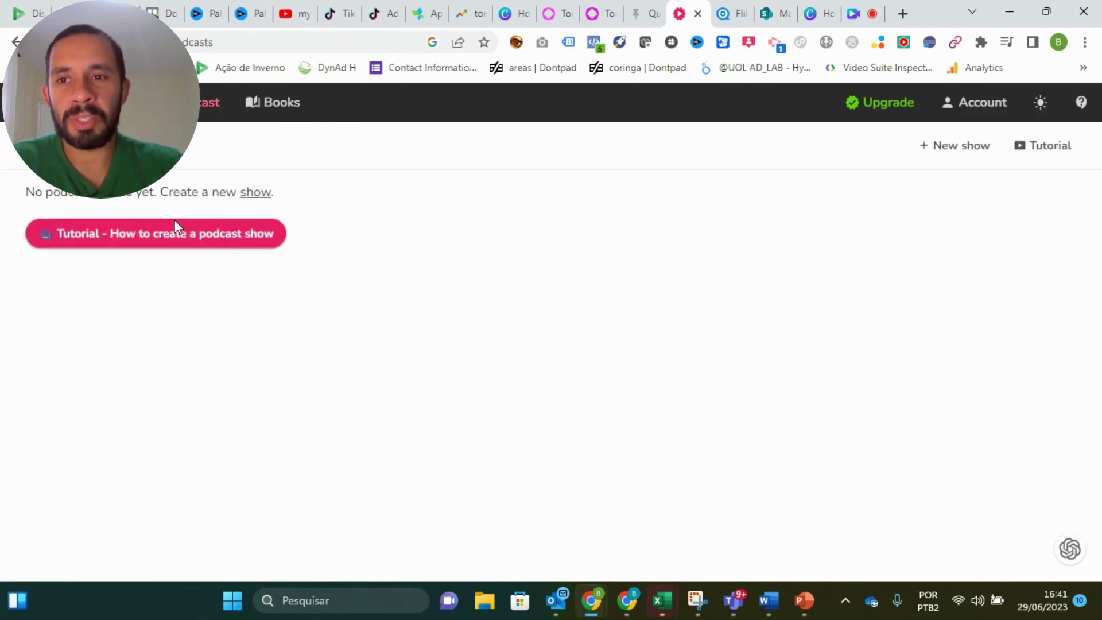
{"action": "left_click", "coordinate": [250, 102]}
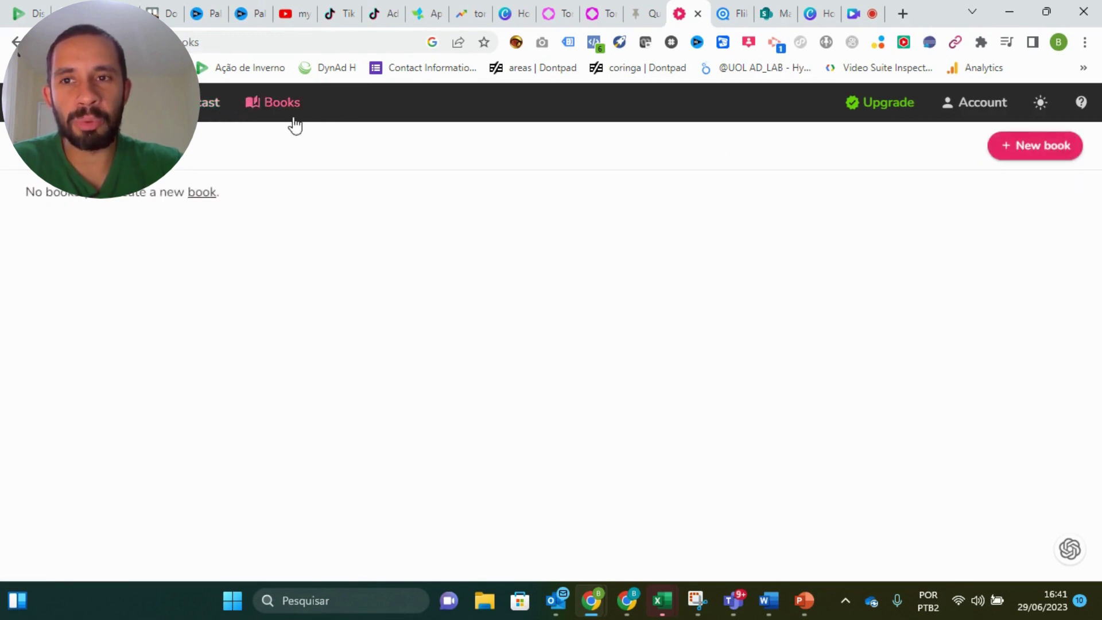
{"action": "left_click", "coordinate": [210, 118]}
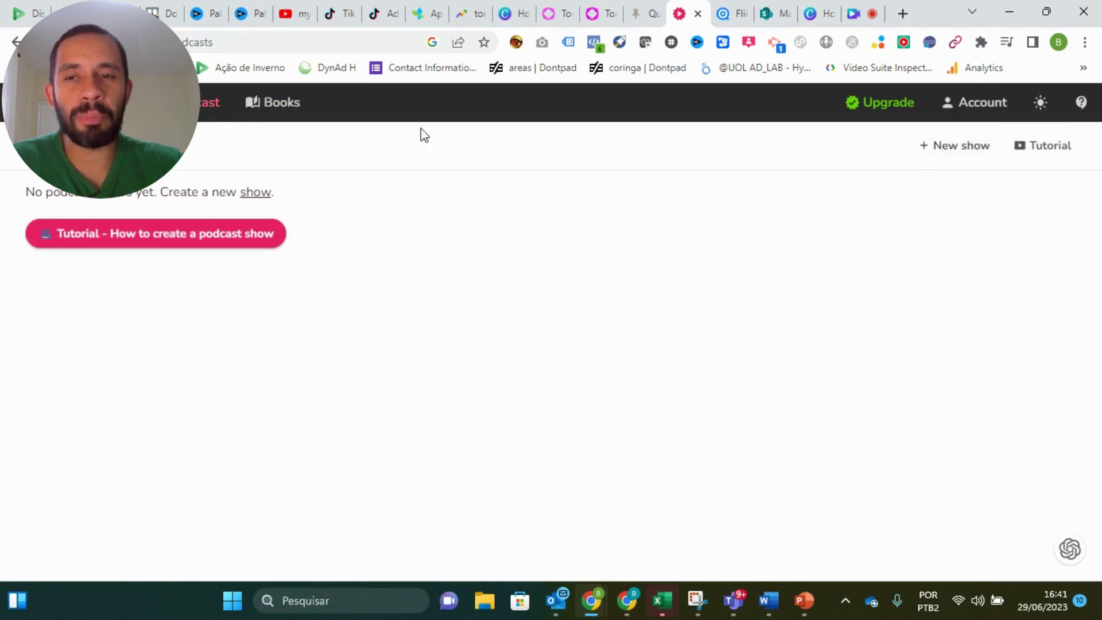
{"action": "left_click", "coordinate": [299, 120]}
{"action": "key", "text": "alt+Left"}
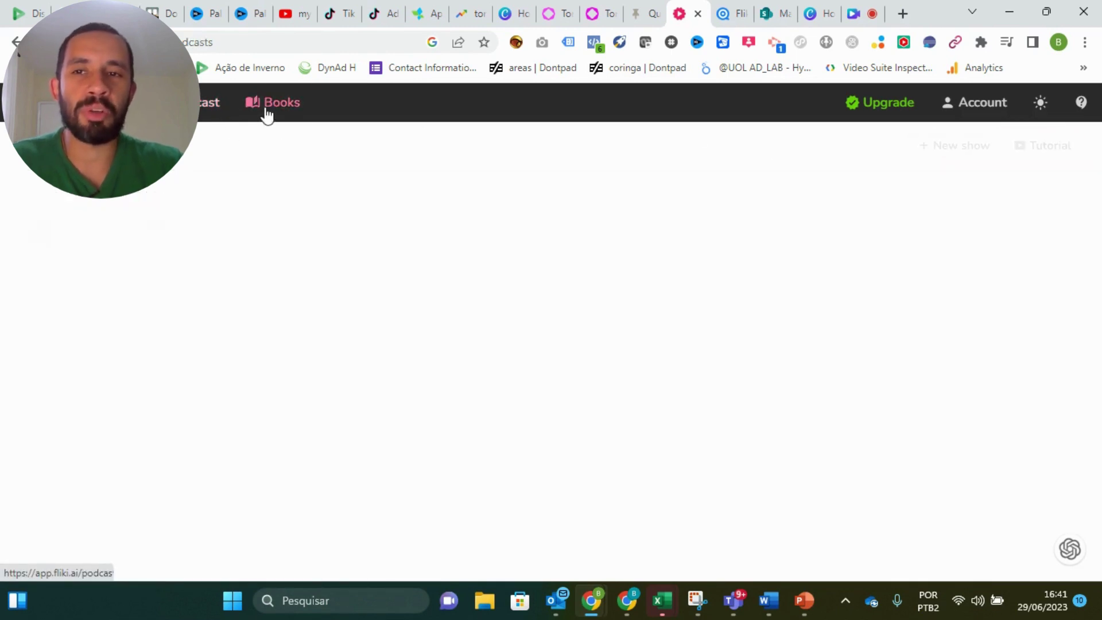
{"action": "left_click", "coordinate": [282, 106]}
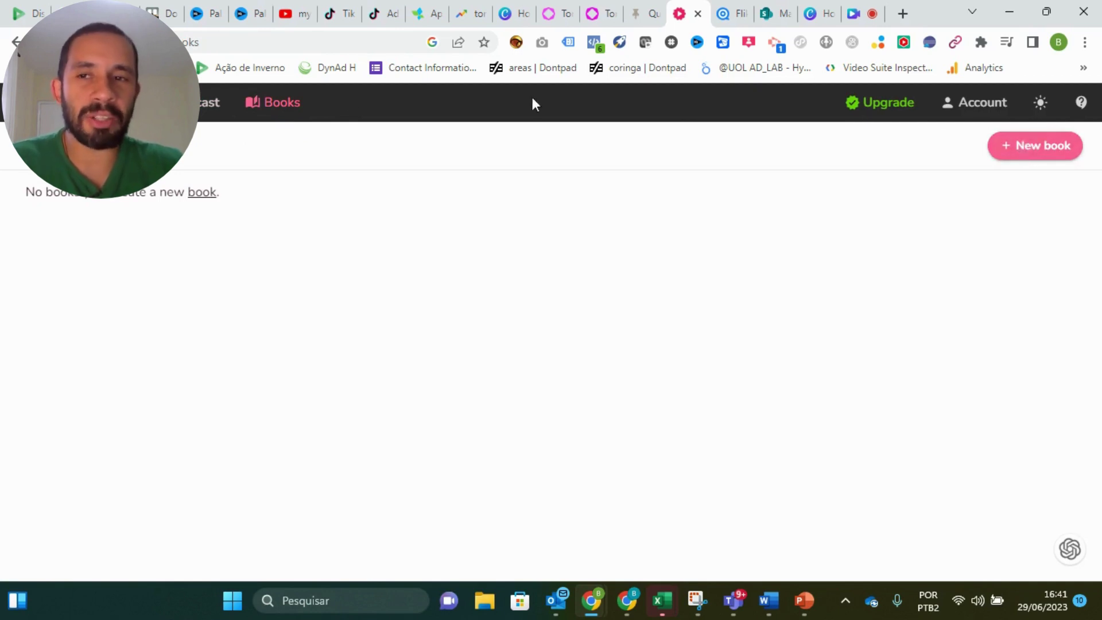
{"action": "left_click", "coordinate": [120, 102]}
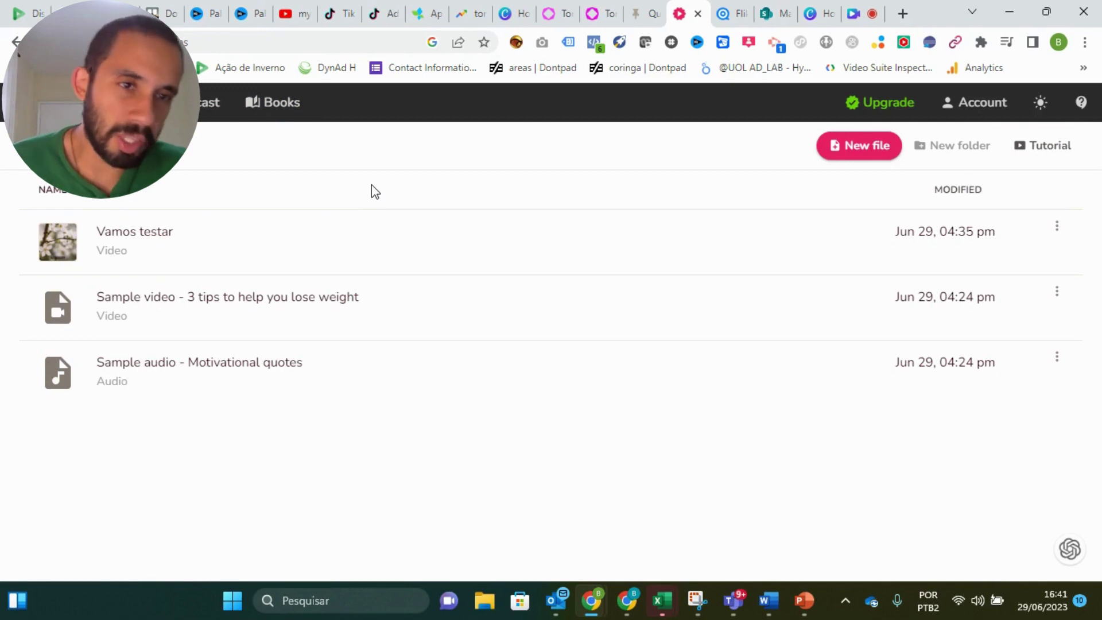
- View the upgrade plans, dismiss the chat notification and compare yearly and monthly billing for the Standard plan
{"action": "left_click", "coordinate": [891, 103]}
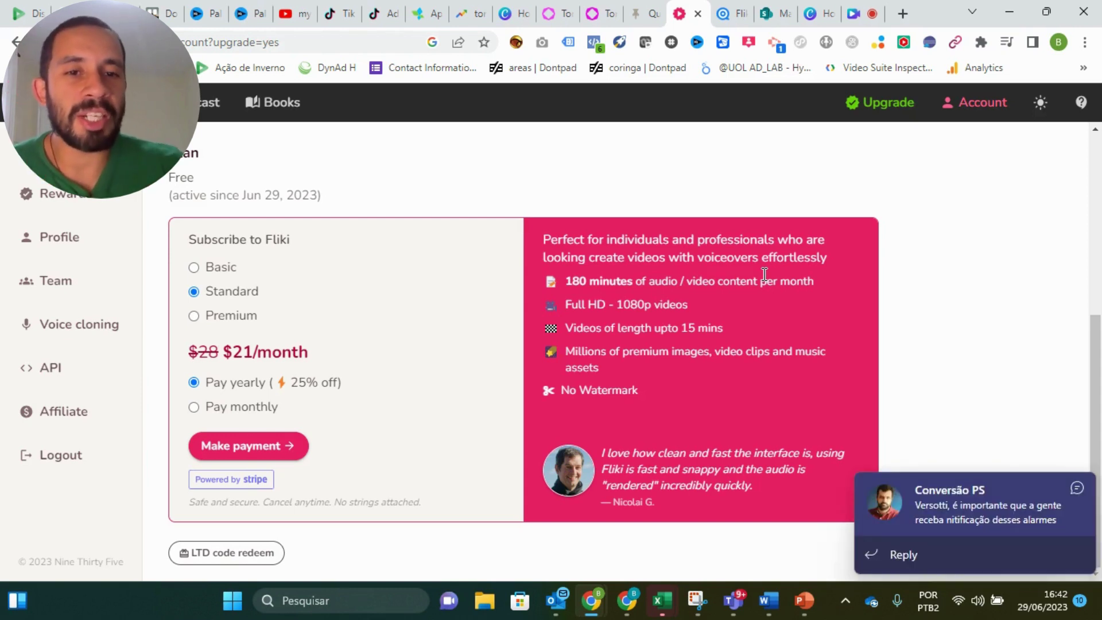
{"action": "left_click", "coordinate": [1077, 489]}
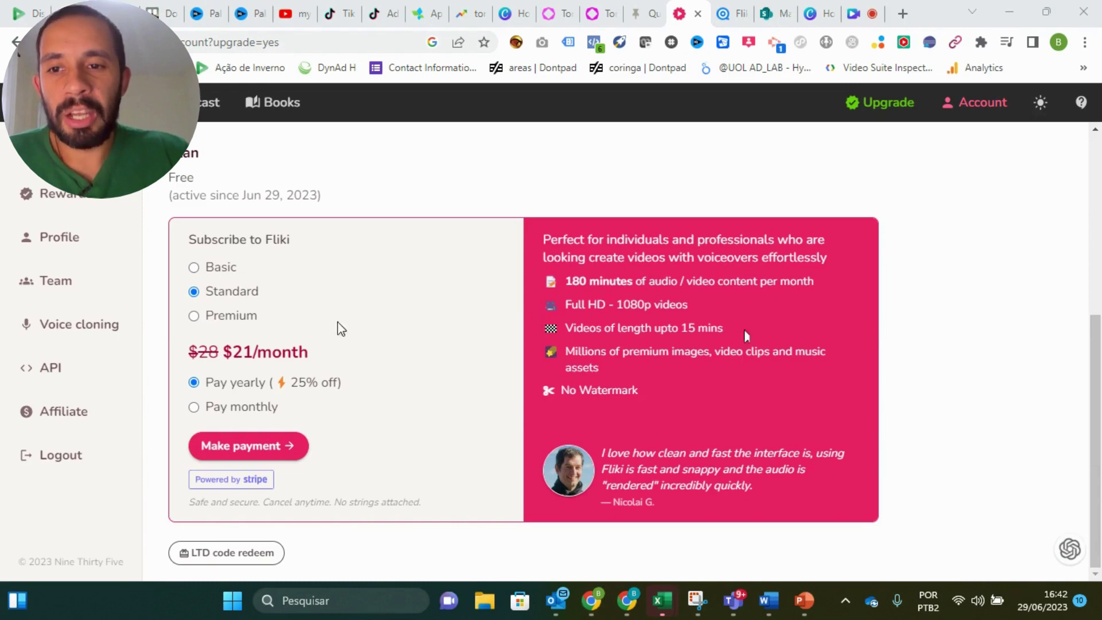
{"action": "left_click", "coordinate": [194, 406]}
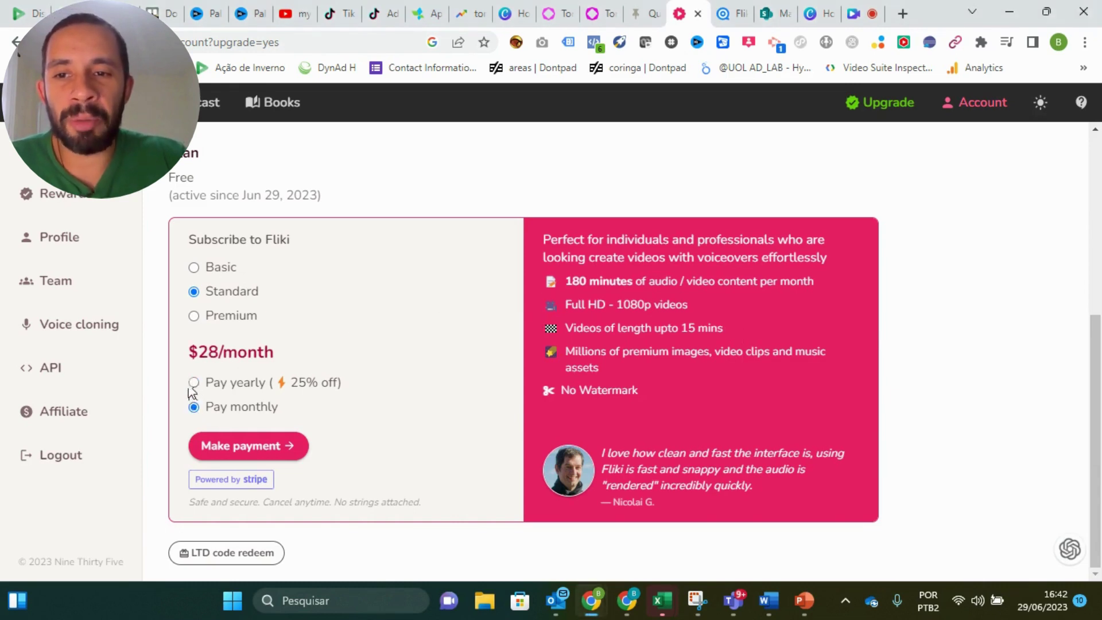
{"action": "left_click", "coordinate": [194, 383]}
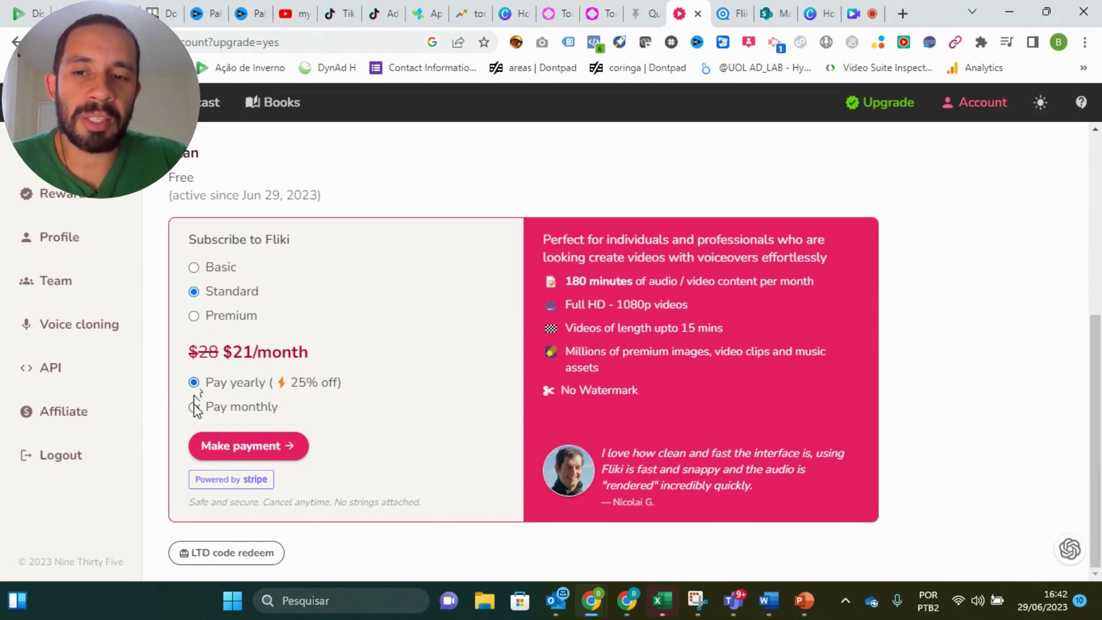
{"action": "left_click", "coordinate": [194, 407]}
{"action": "left_click", "coordinate": [202, 383]}
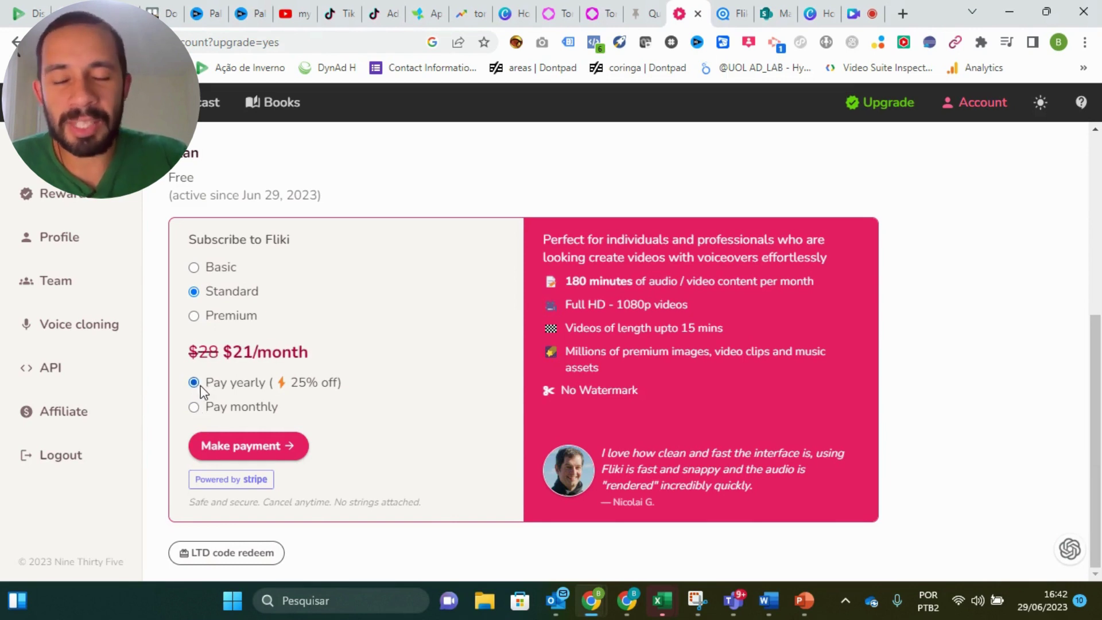
{"action": "left_click", "coordinate": [197, 407]}
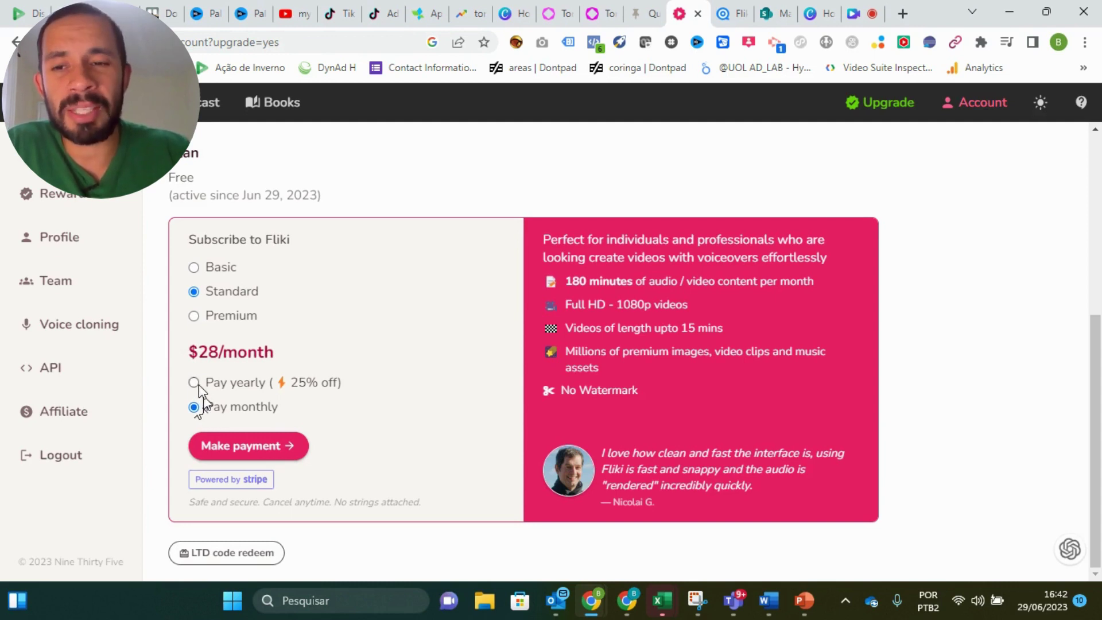
- View the Premium plan with monthly and yearly billing, and show the available help resources
{"action": "left_click", "coordinate": [195, 316]}
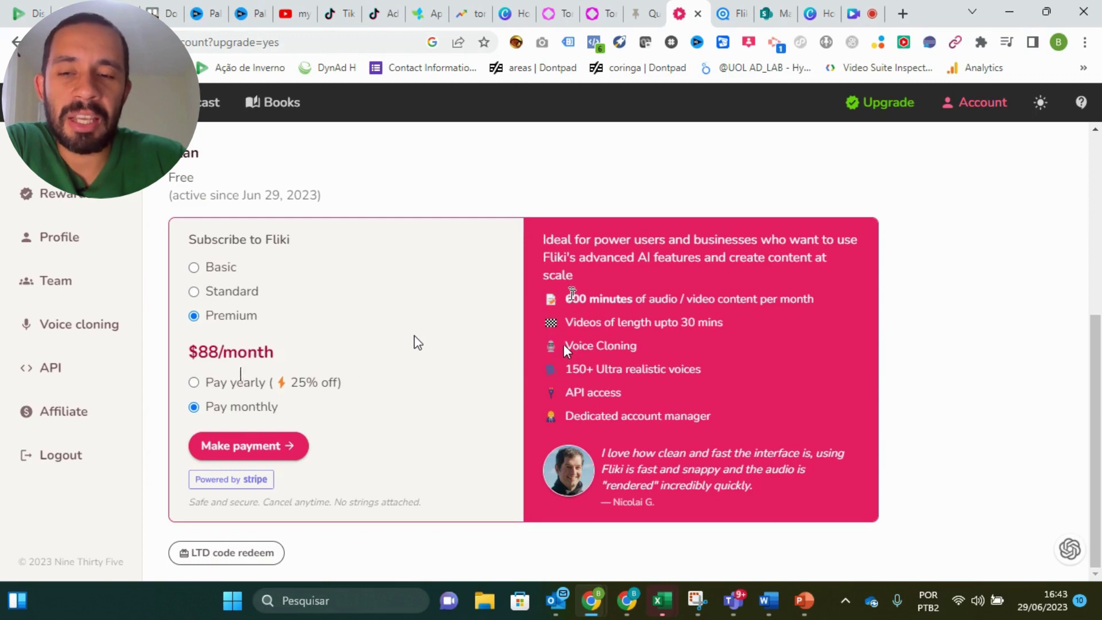
{"action": "left_click", "coordinate": [206, 382]}
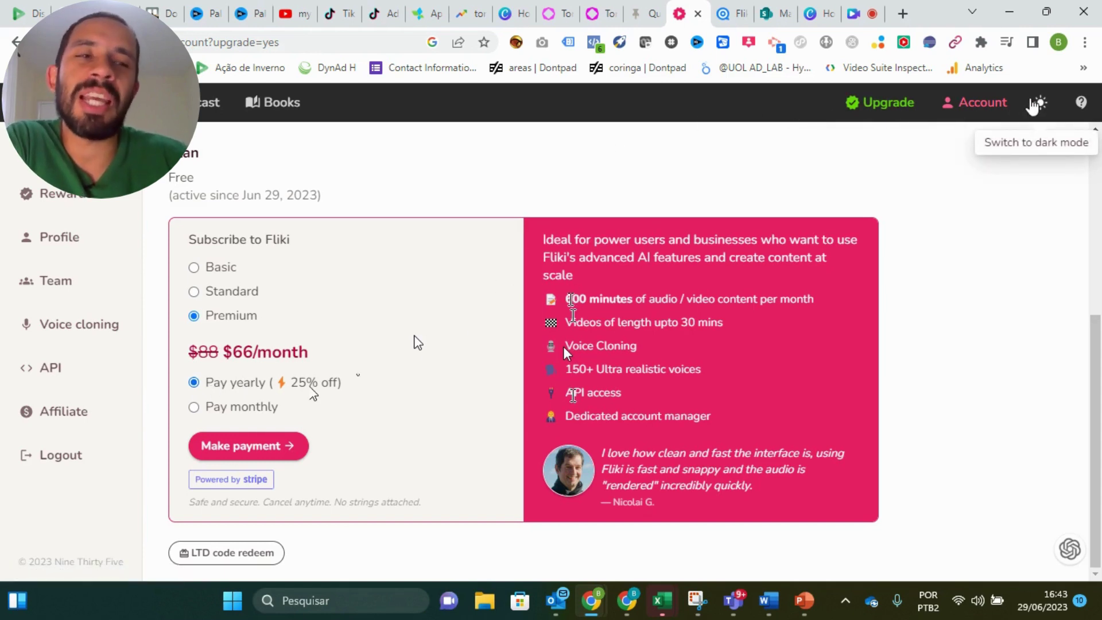
{"action": "left_click", "coordinate": [1080, 102]}
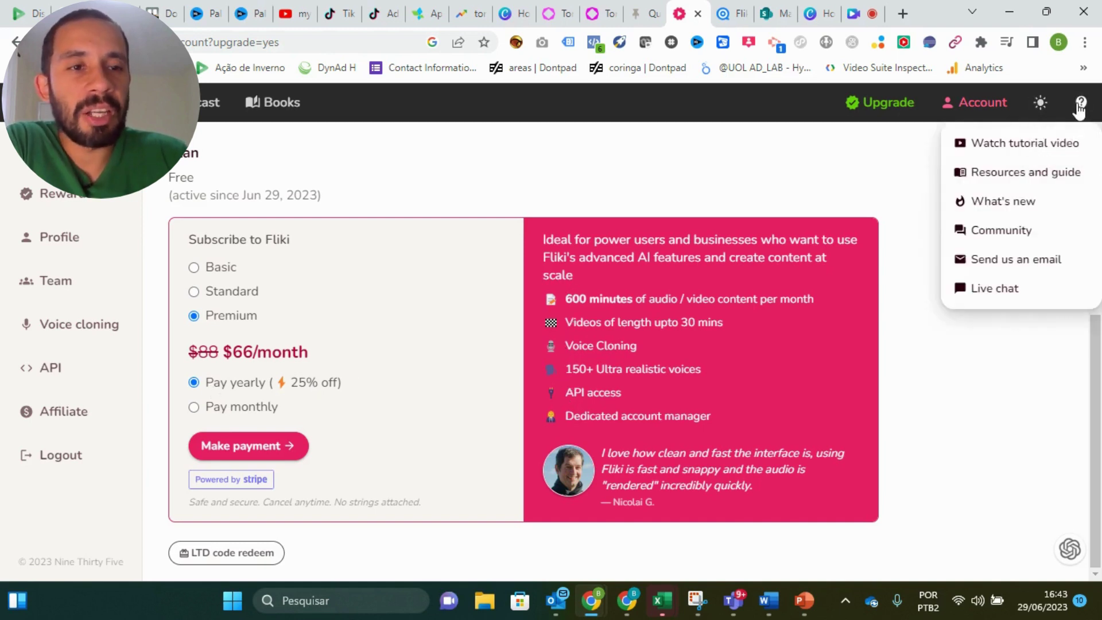